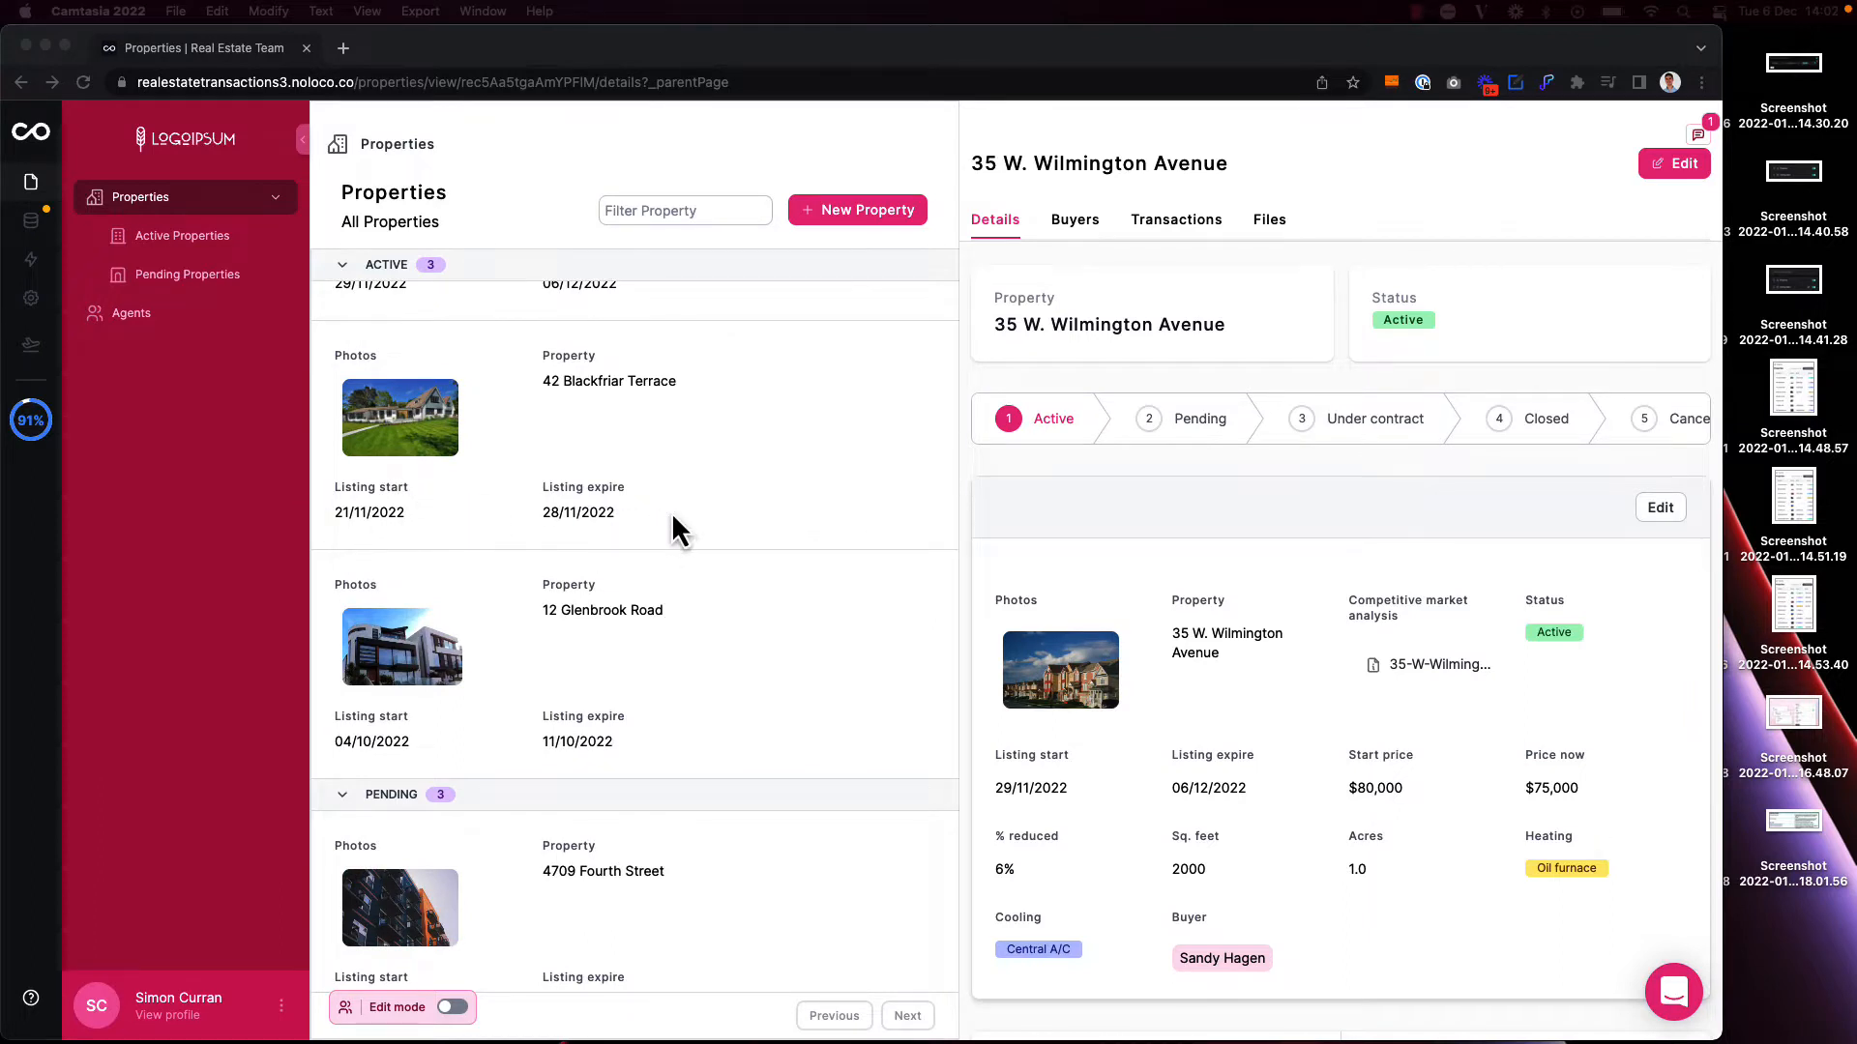
Step: Turn on edit mode and add a new page based on the Airtable Properties collection
{"action": "scroll", "coordinate": [624, 503], "scroll_direction": "up", "scroll_amount": 3}
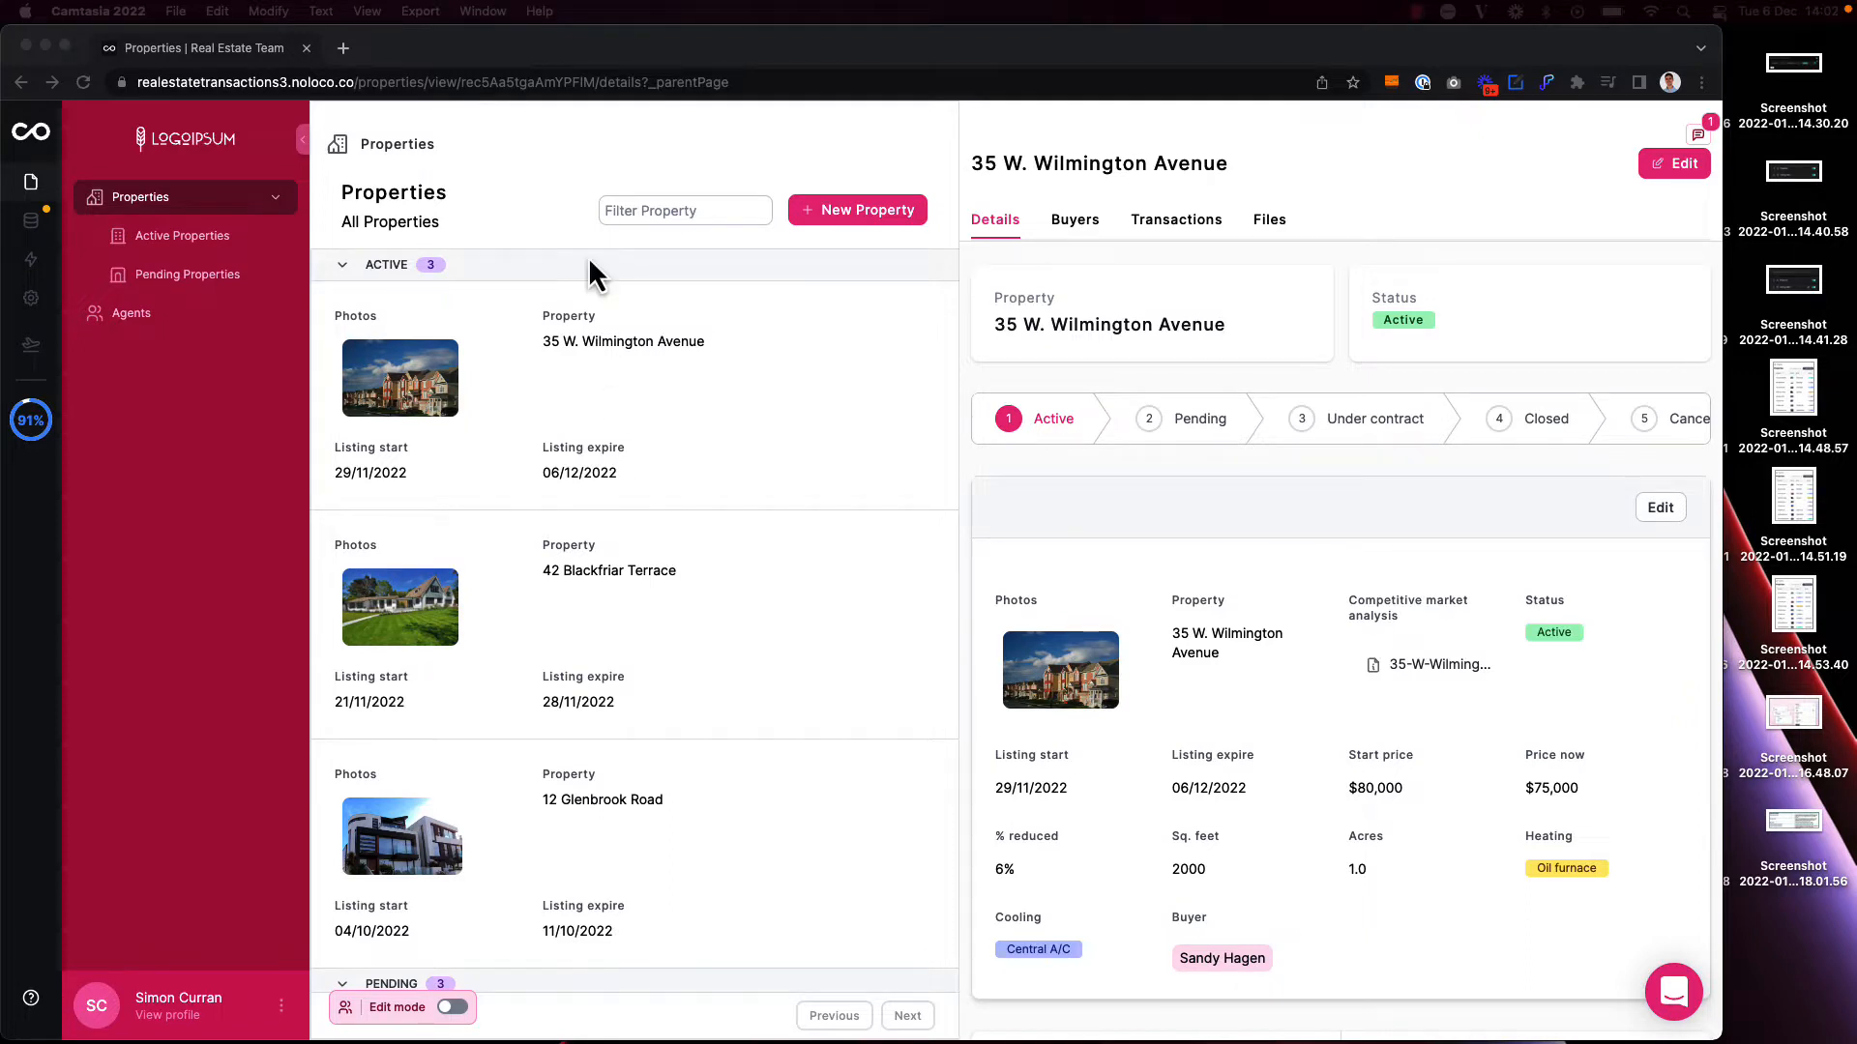
{"action": "left_click", "coordinate": [548, 207]}
{"action": "key", "text": "super+e"}
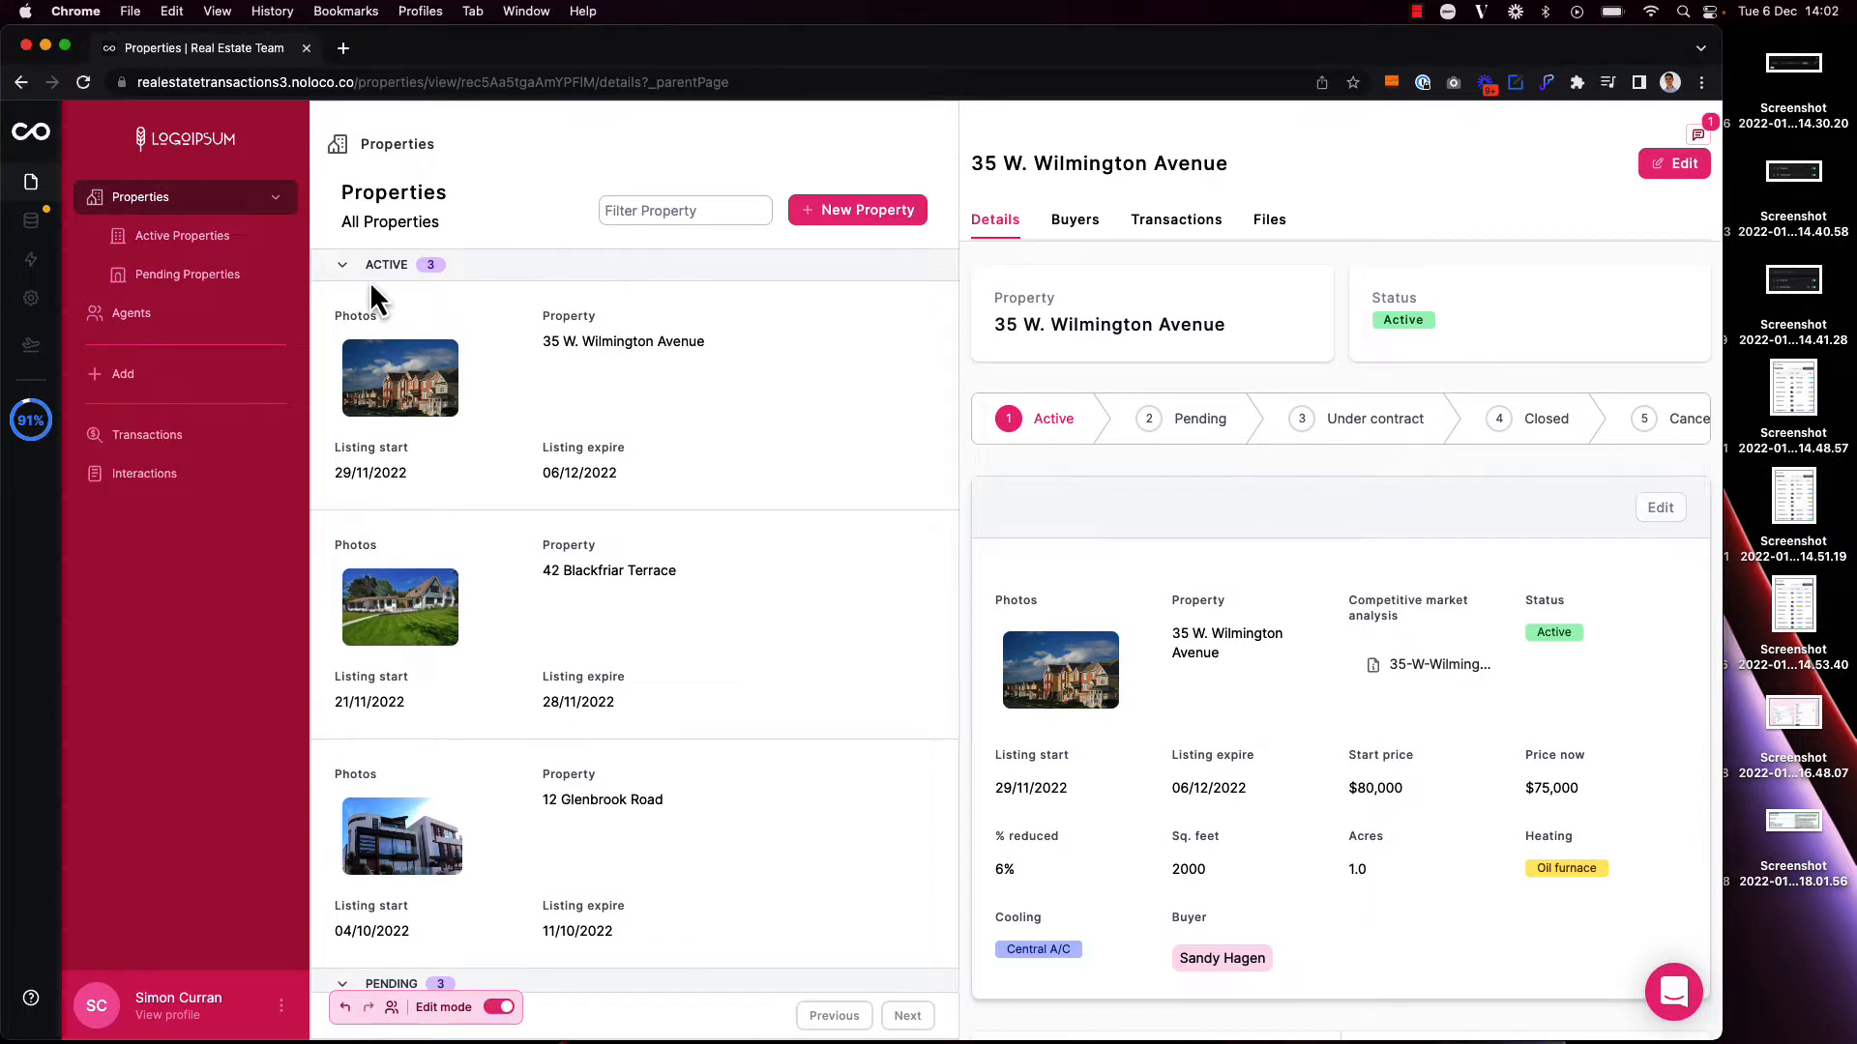
{"action": "left_click", "coordinate": [123, 391]}
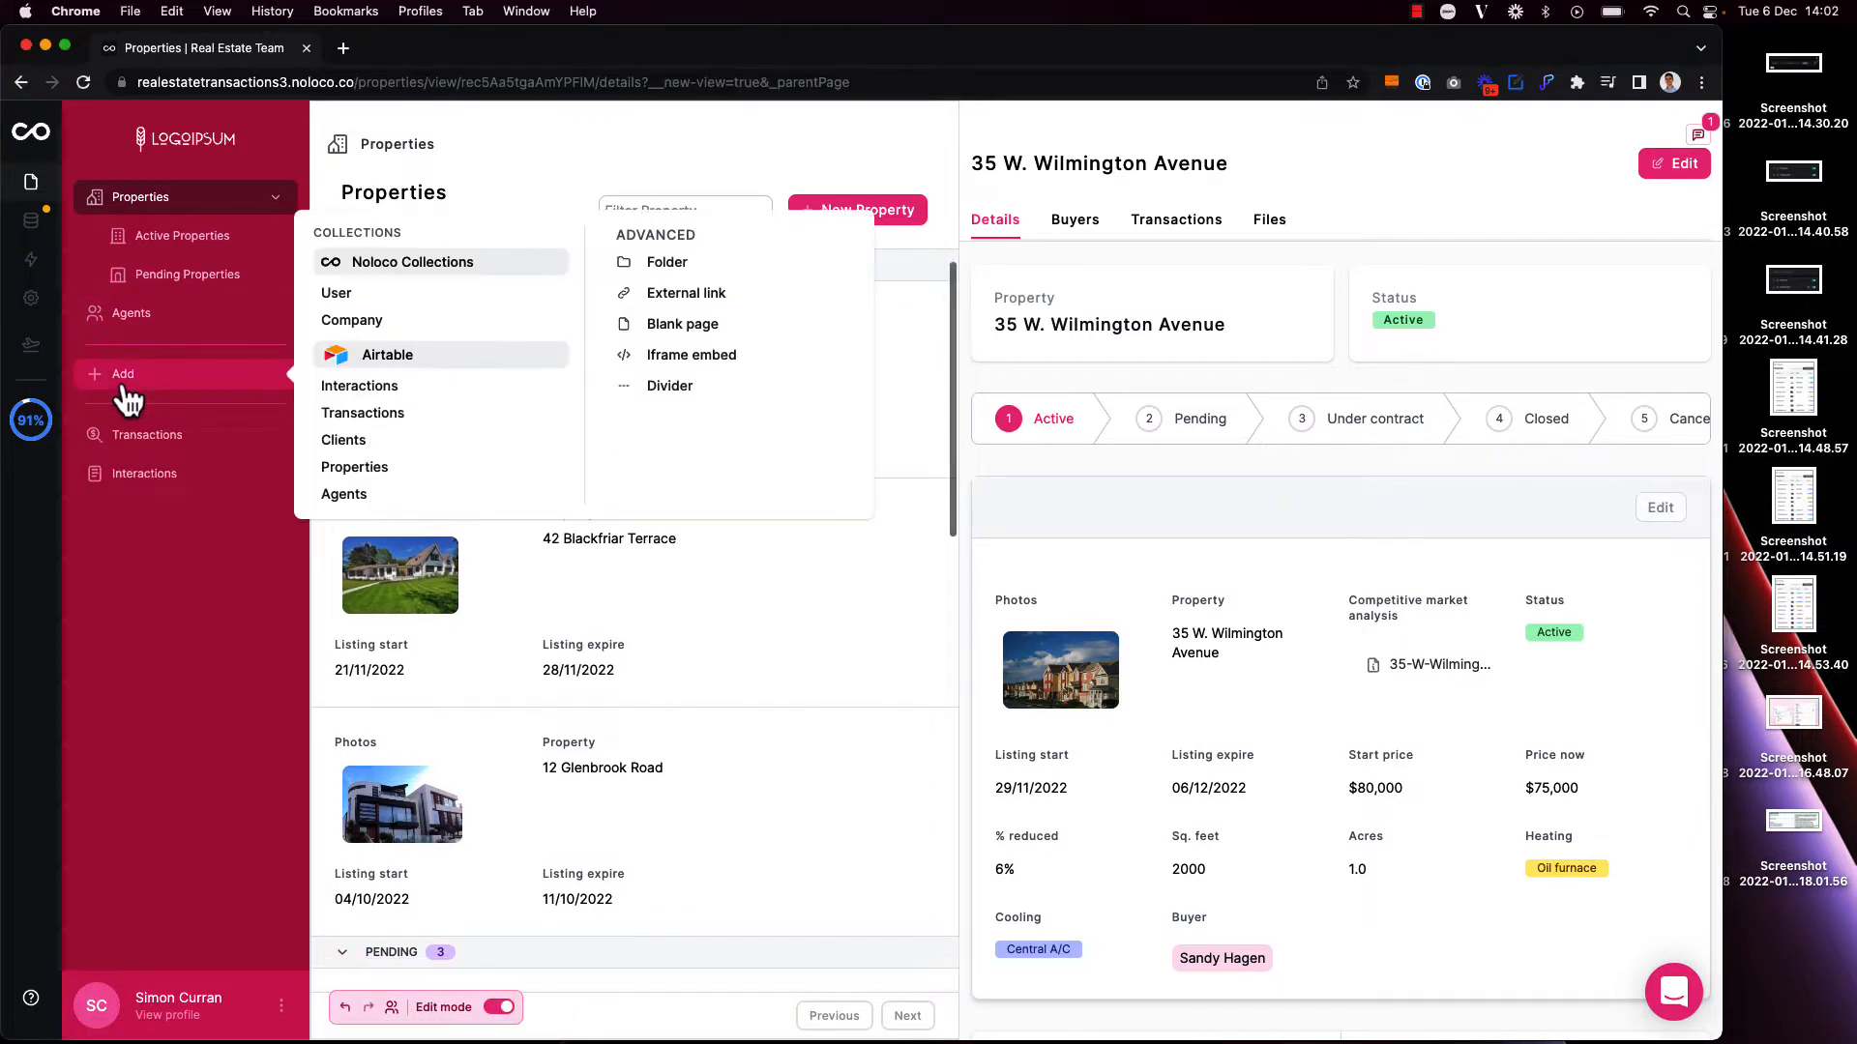
{"action": "left_click", "coordinate": [368, 470]}
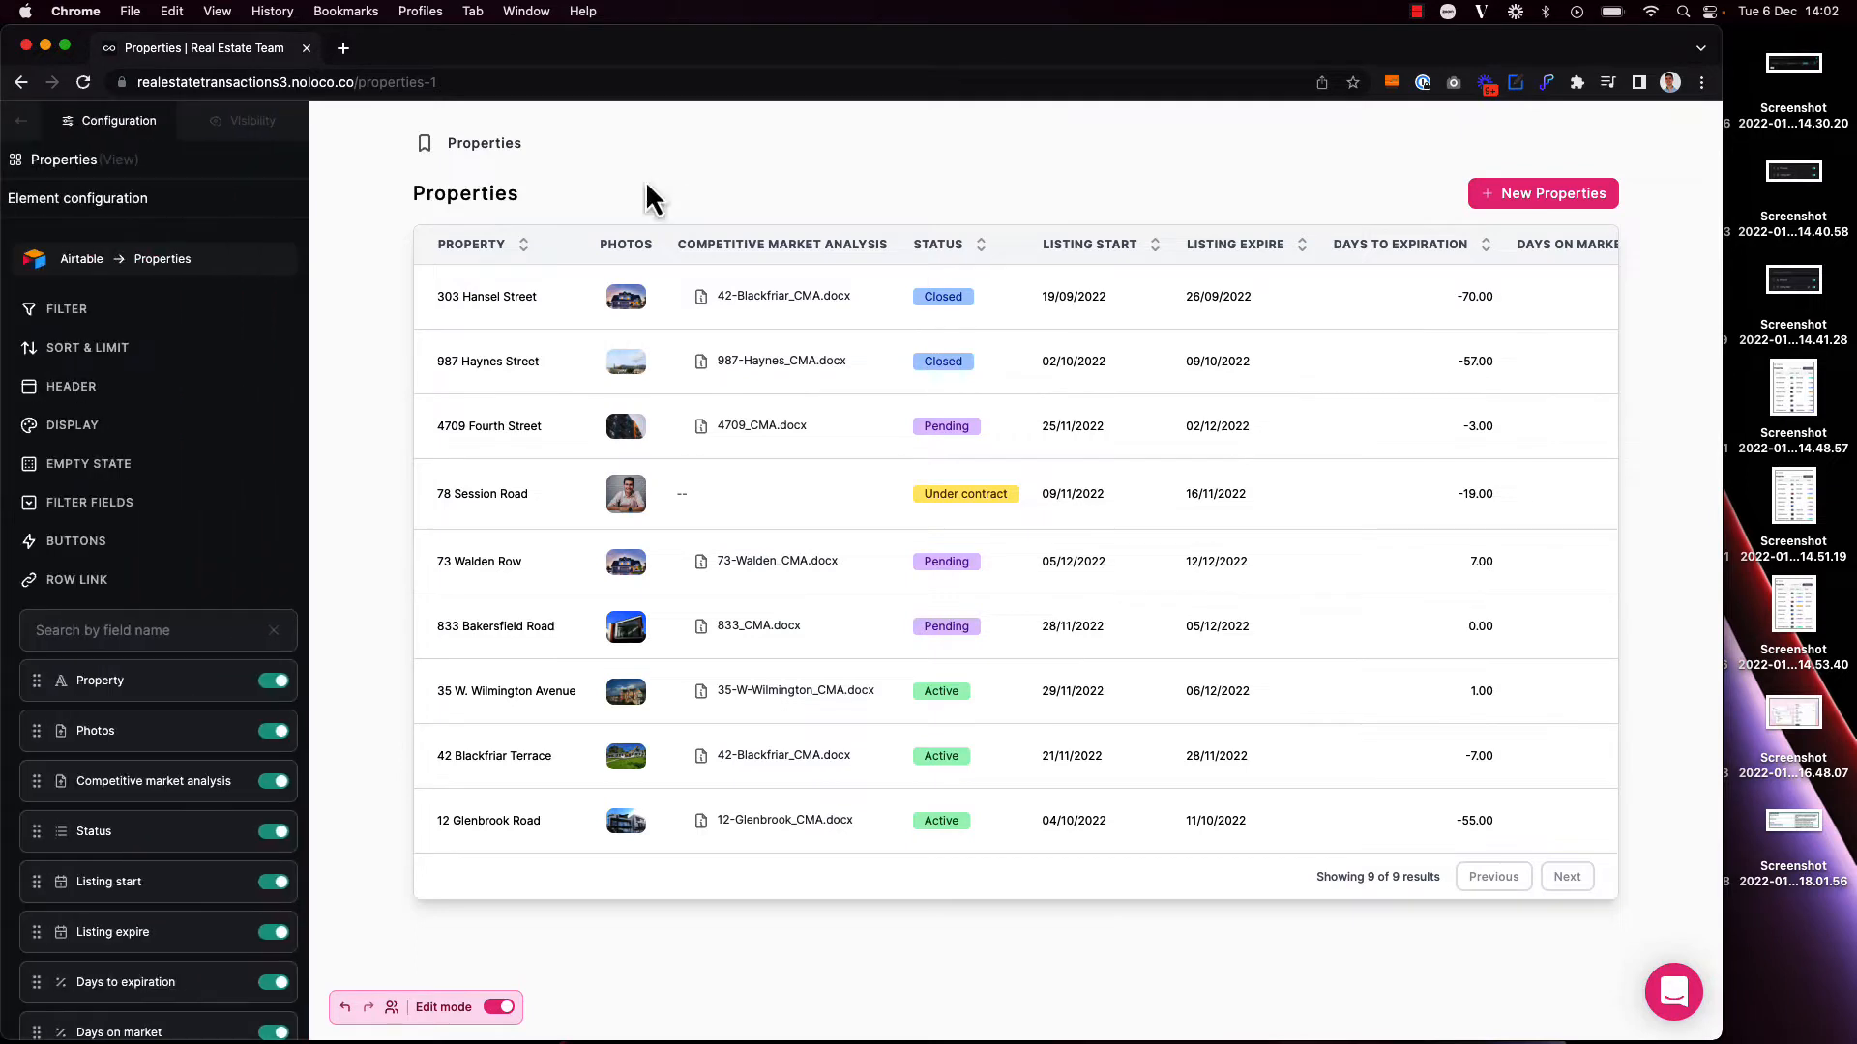
Step: Display the new Properties page as a Calendar with Listing start as the event start date field
{"action": "left_click", "coordinate": [92, 443]}
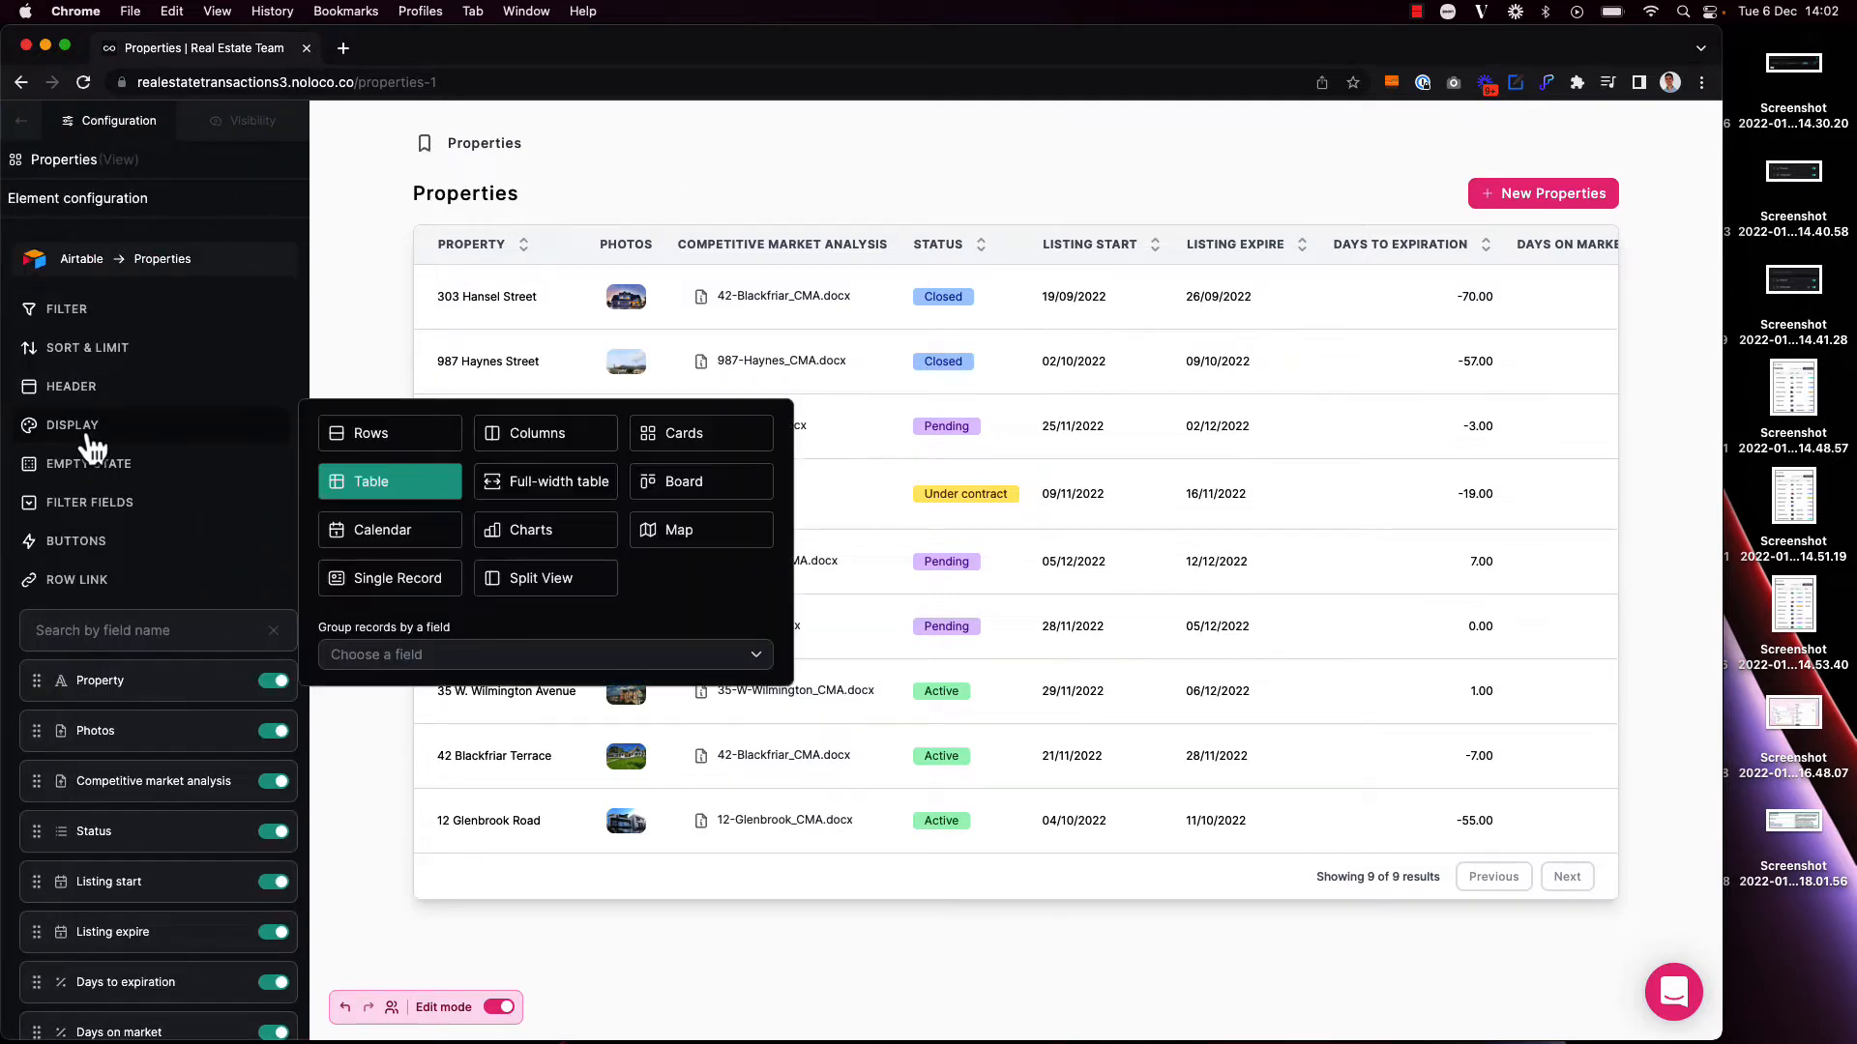
{"action": "left_click", "coordinate": [394, 538]}
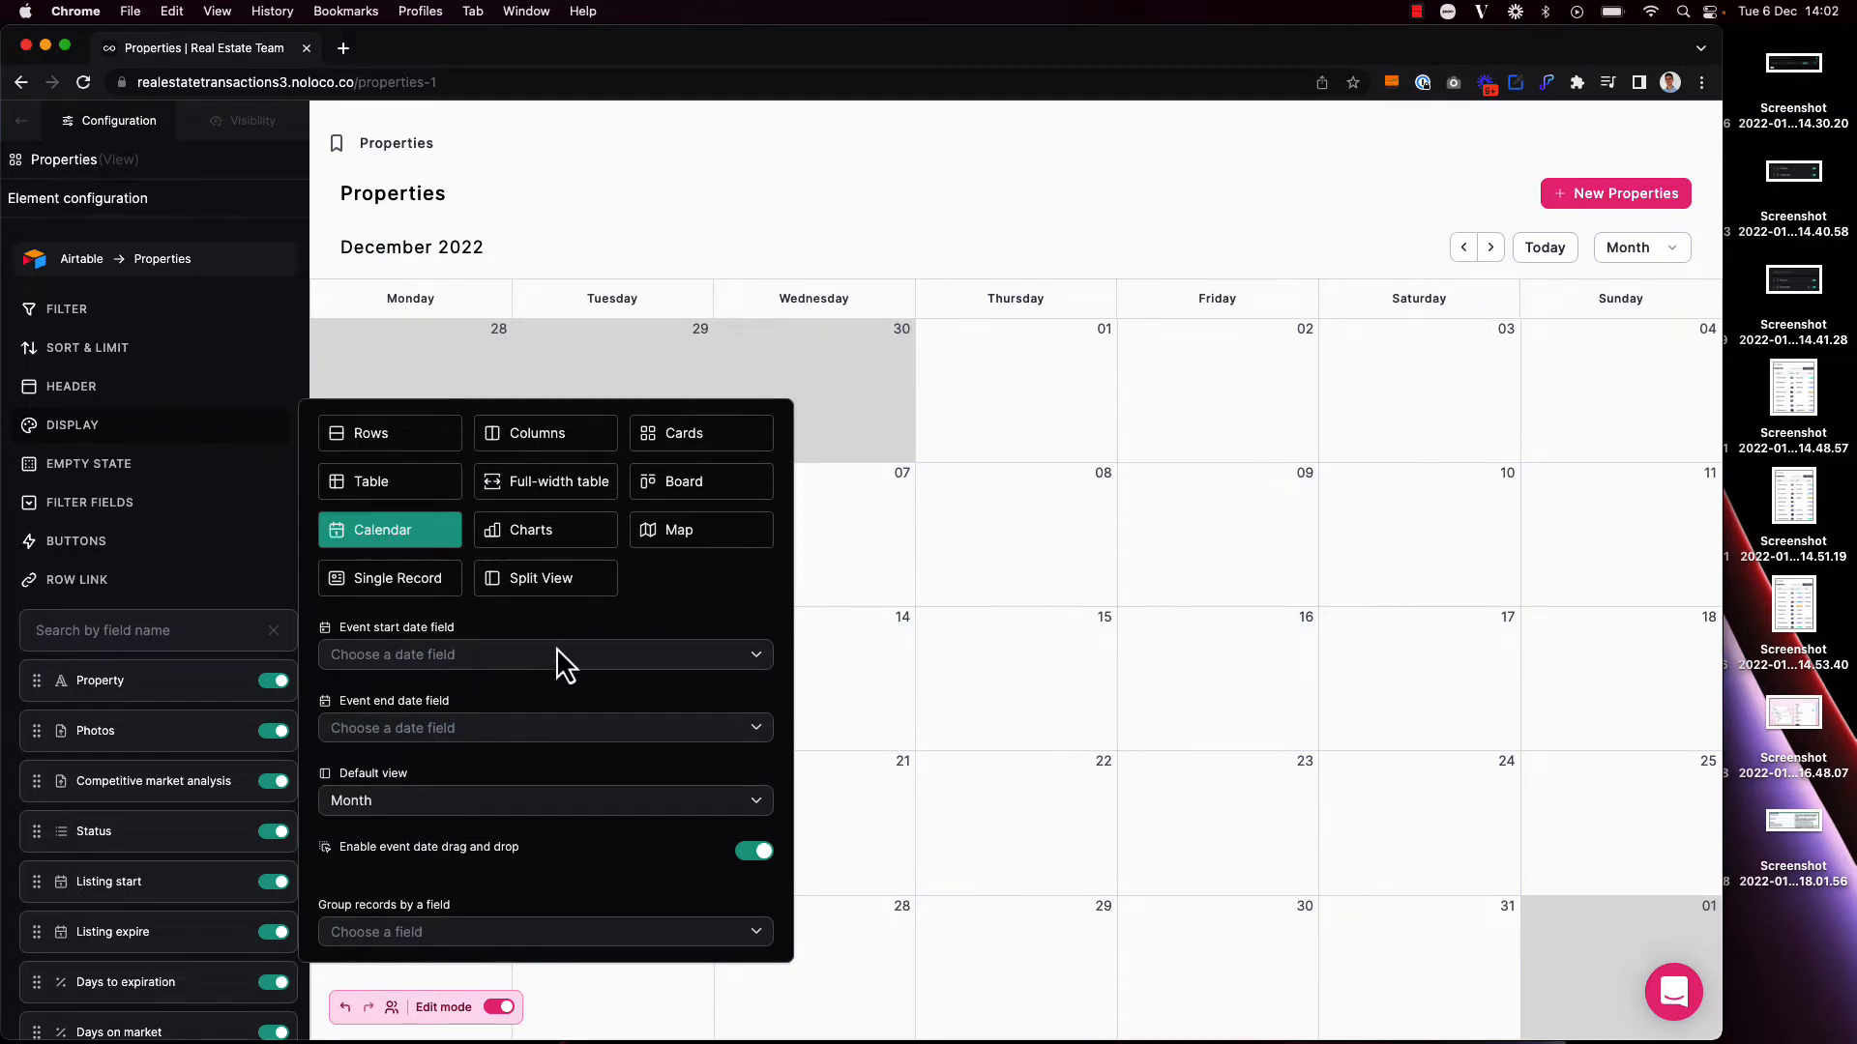
{"action": "left_click", "coordinate": [447, 668]}
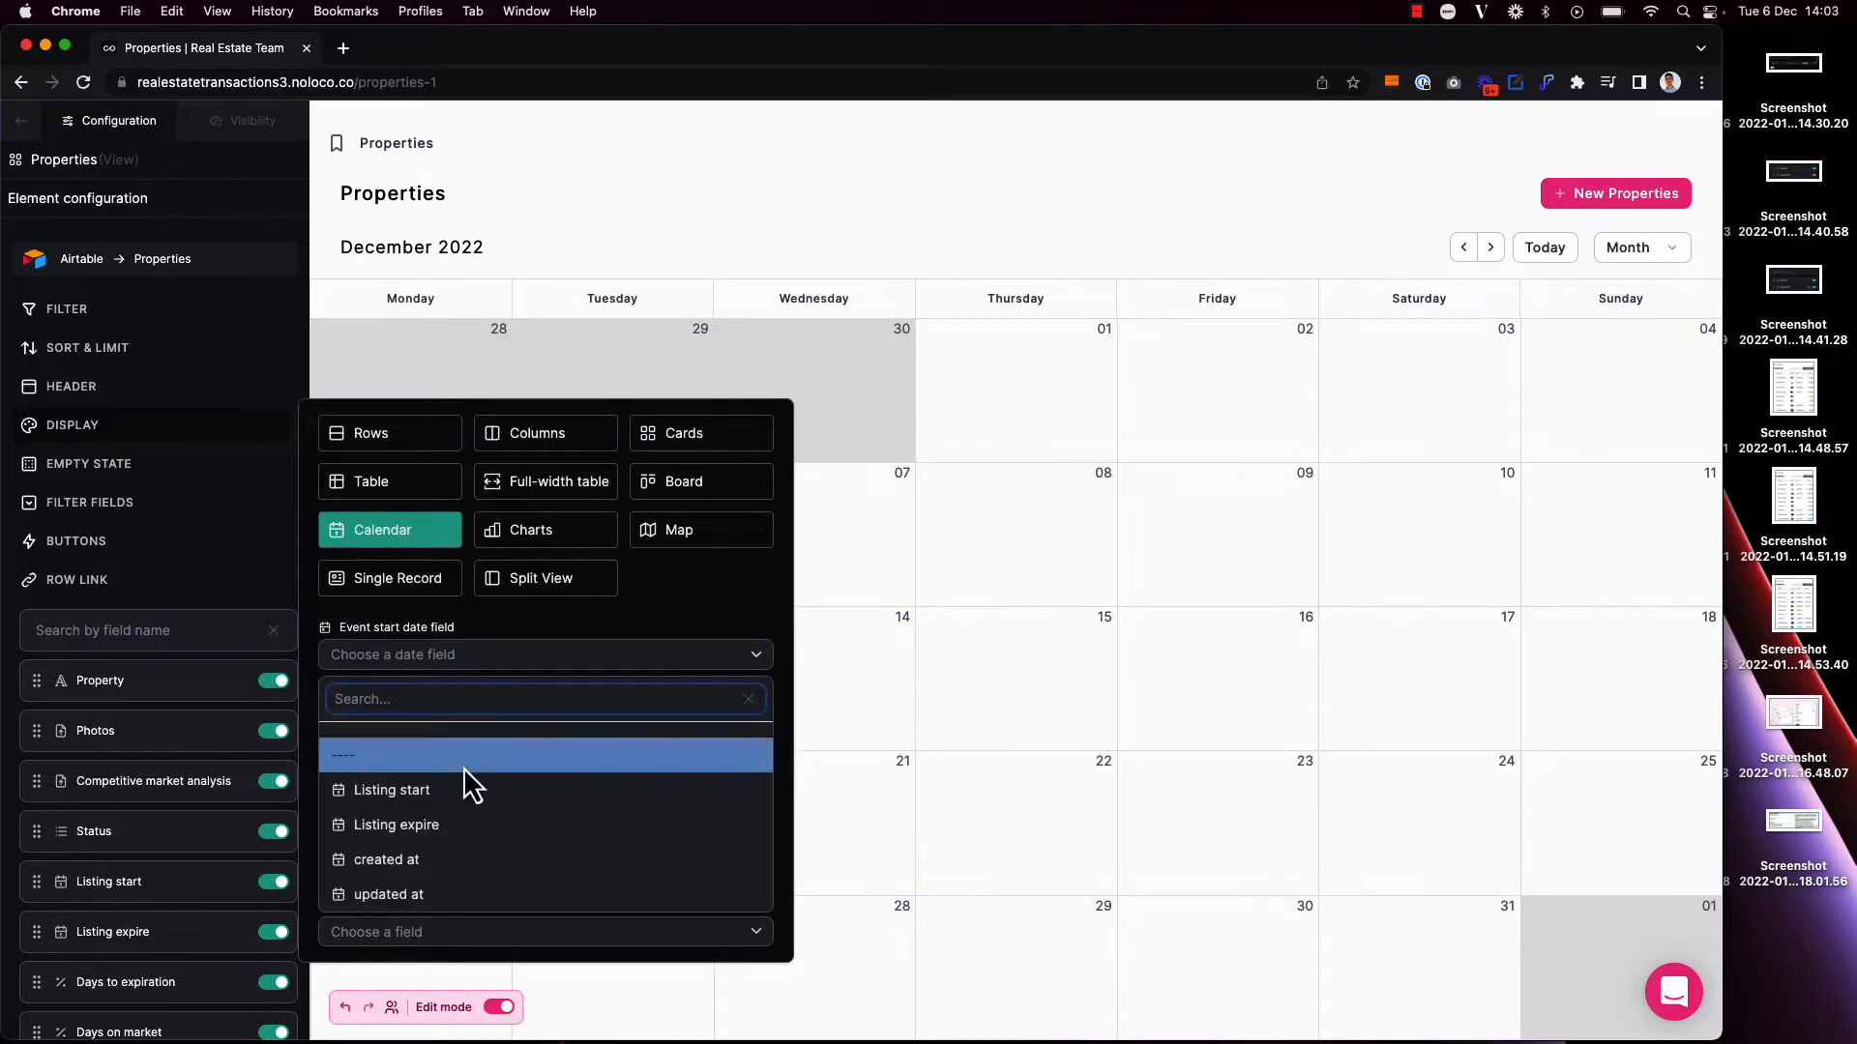
{"action": "left_click", "coordinate": [468, 797]}
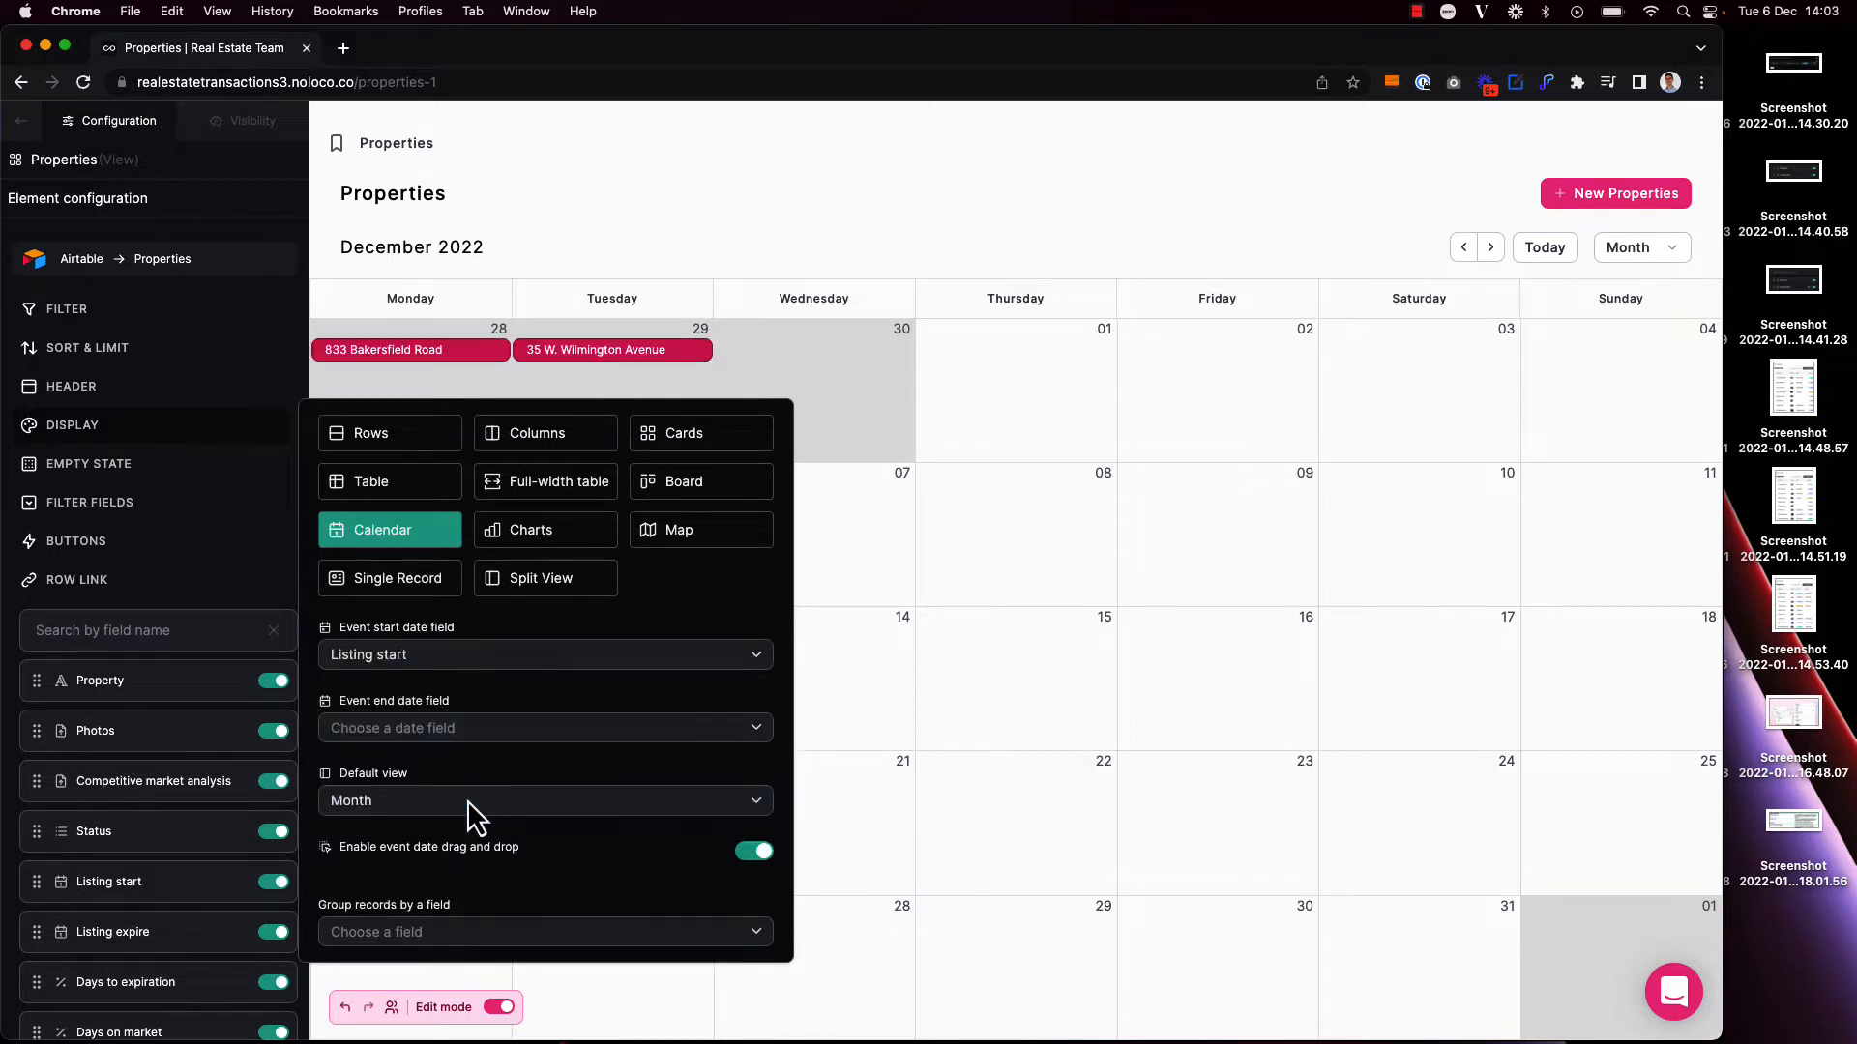
{"action": "left_click", "coordinate": [772, 216]}
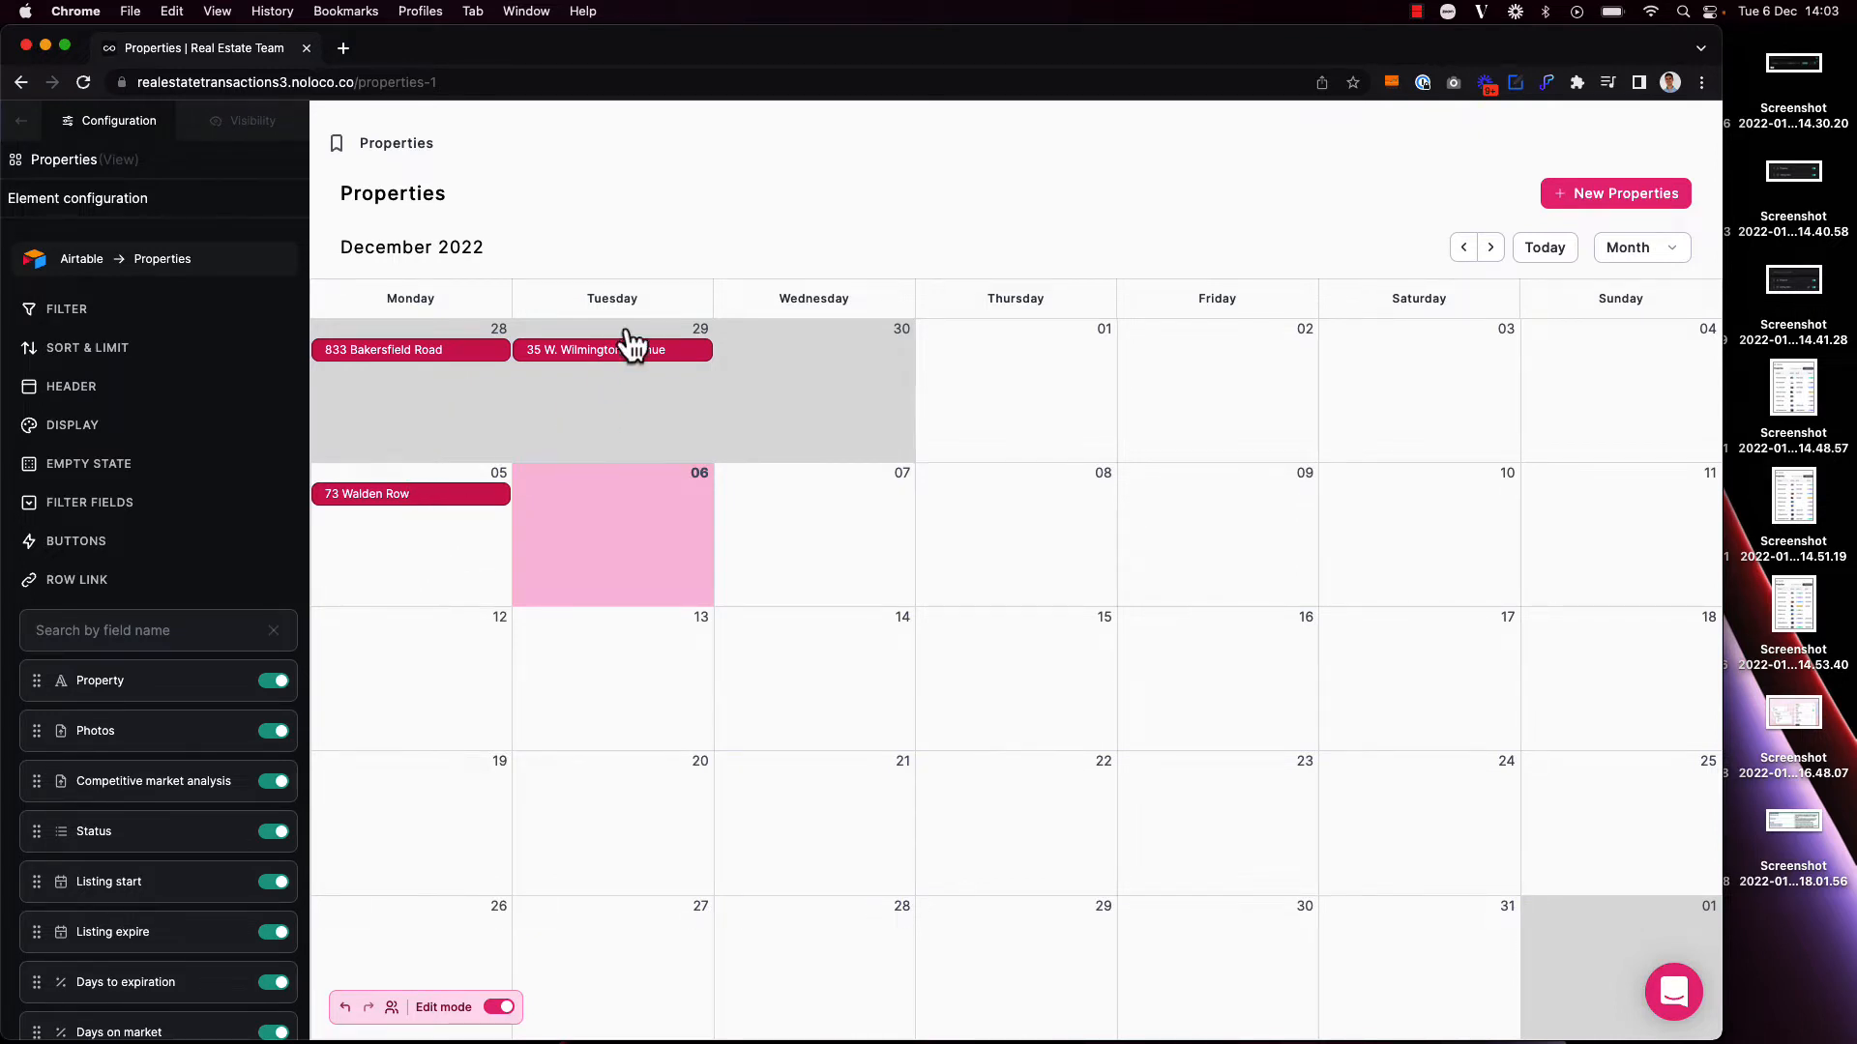
Step: Set the calendar's event end date field to Listing expire
{"action": "left_click", "coordinate": [75, 431]}
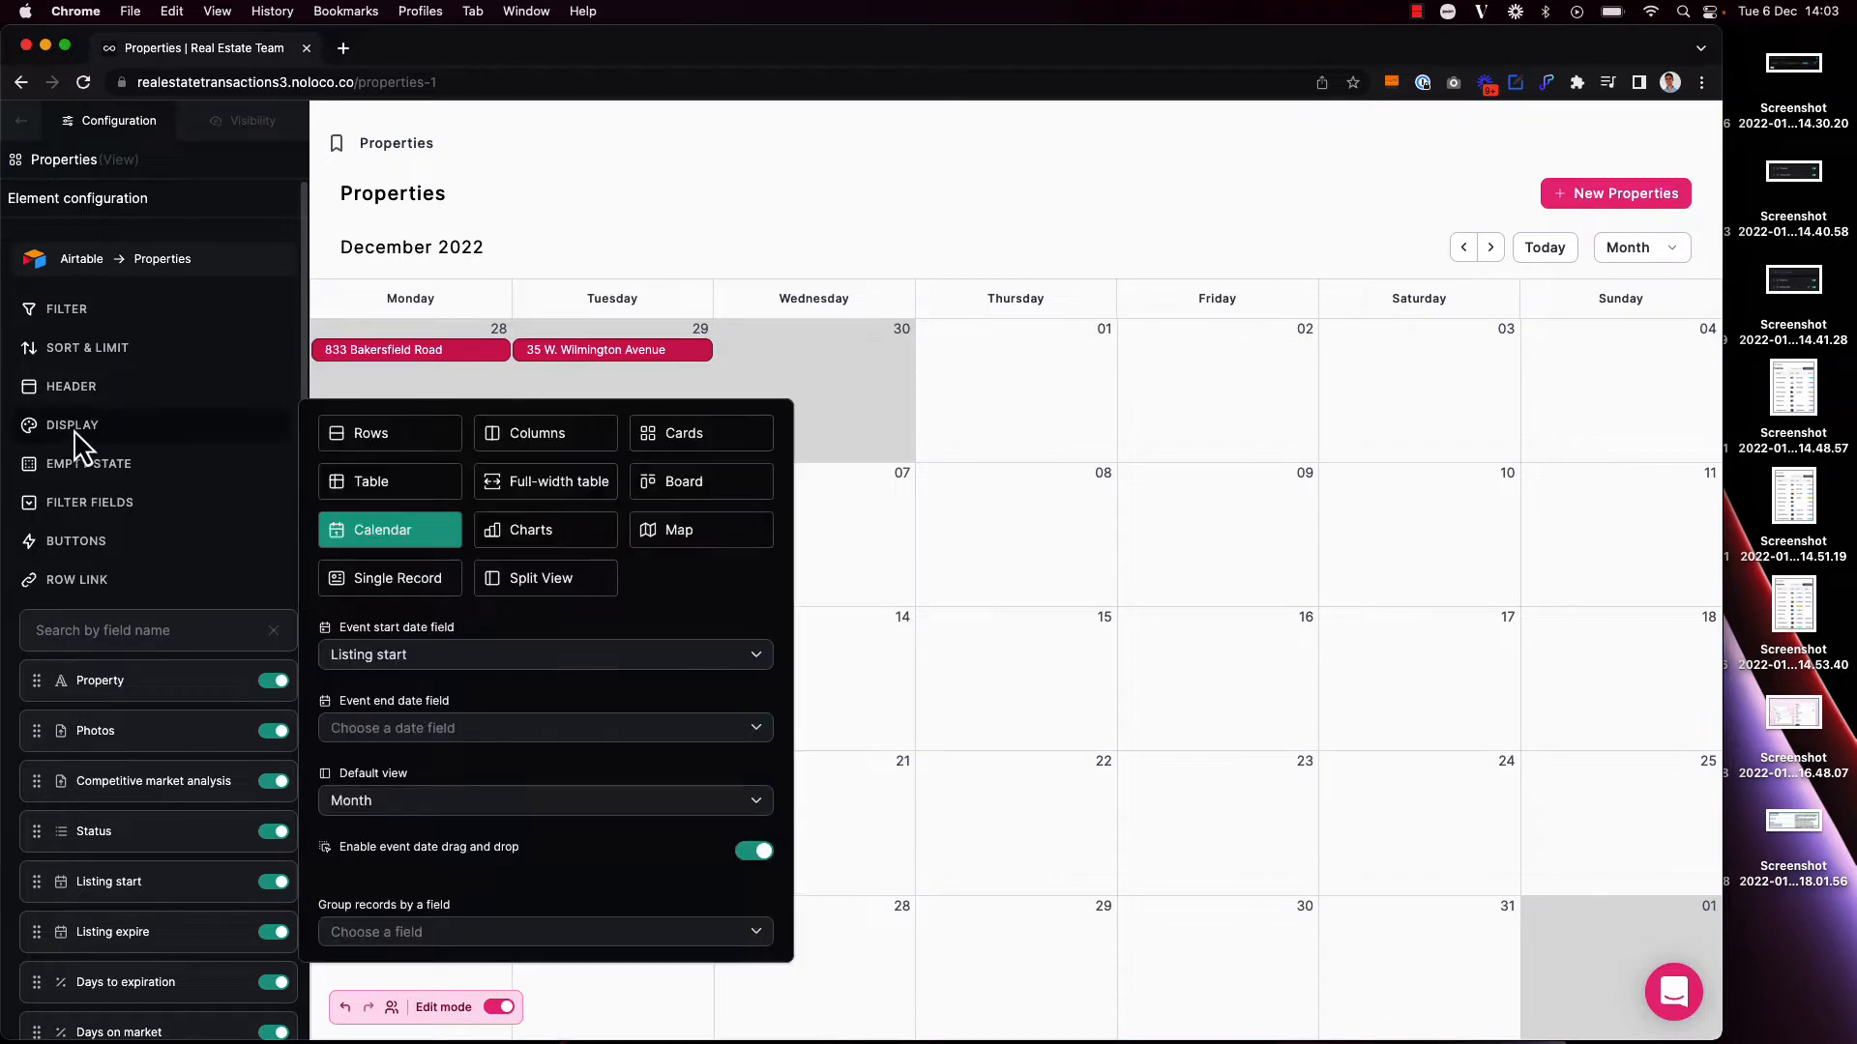
{"action": "left_click", "coordinate": [439, 731]}
{"action": "left_click", "coordinate": [462, 907]}
{"action": "left_click", "coordinate": [630, 236]}
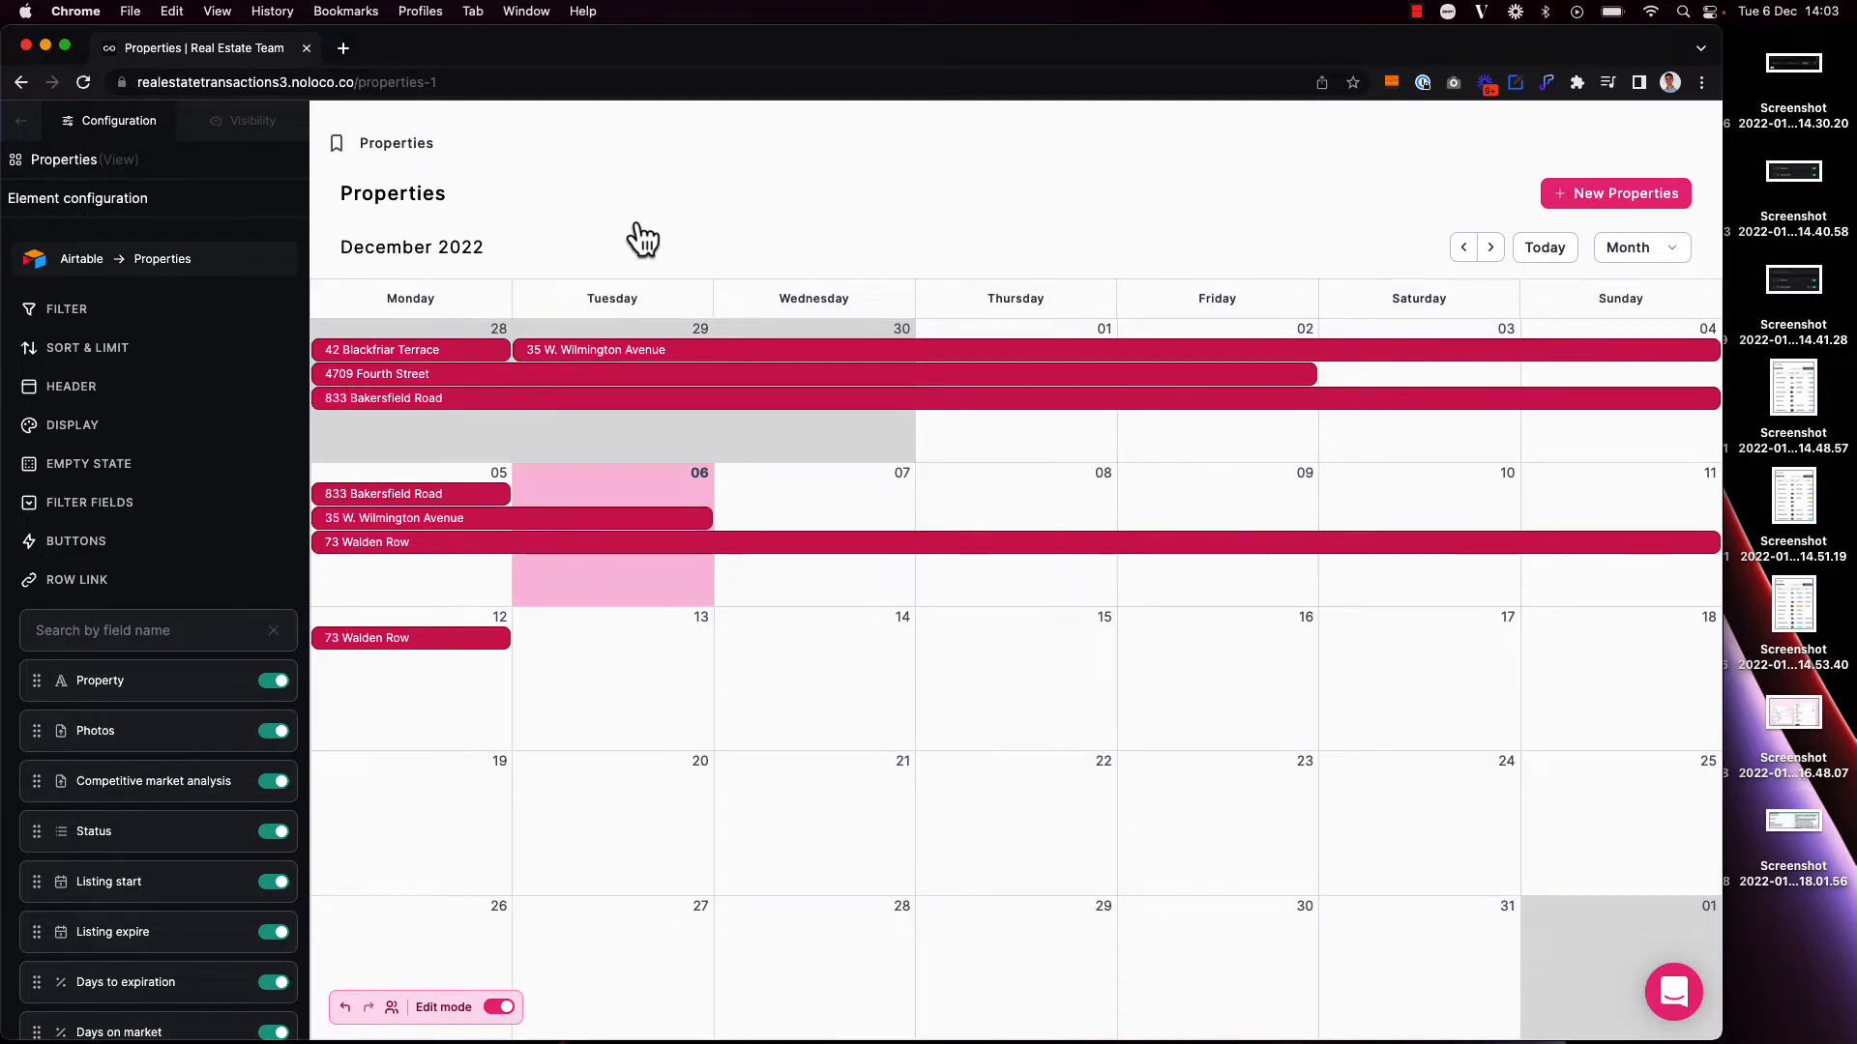
Step: Try Week, Work week and Day as the calendar's default view, and set it back to Month
{"action": "left_click", "coordinate": [55, 427]}
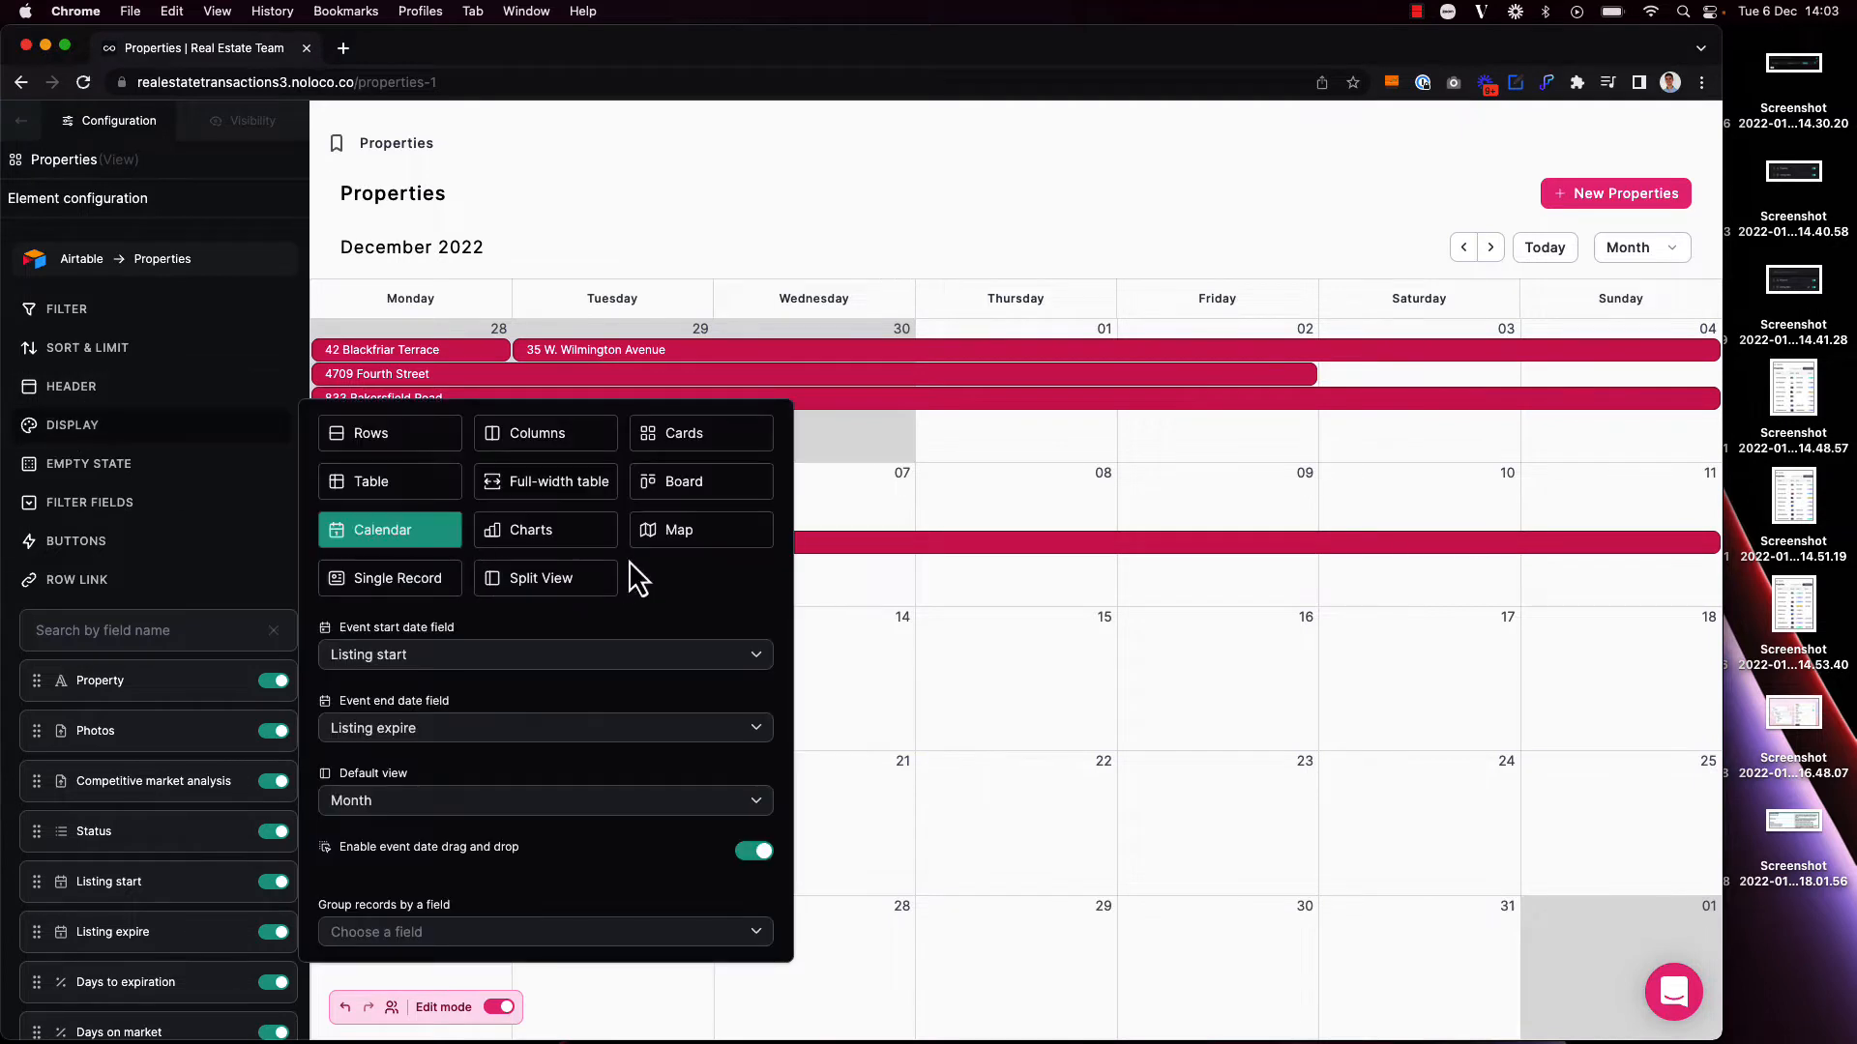
{"action": "left_click", "coordinate": [507, 809]}
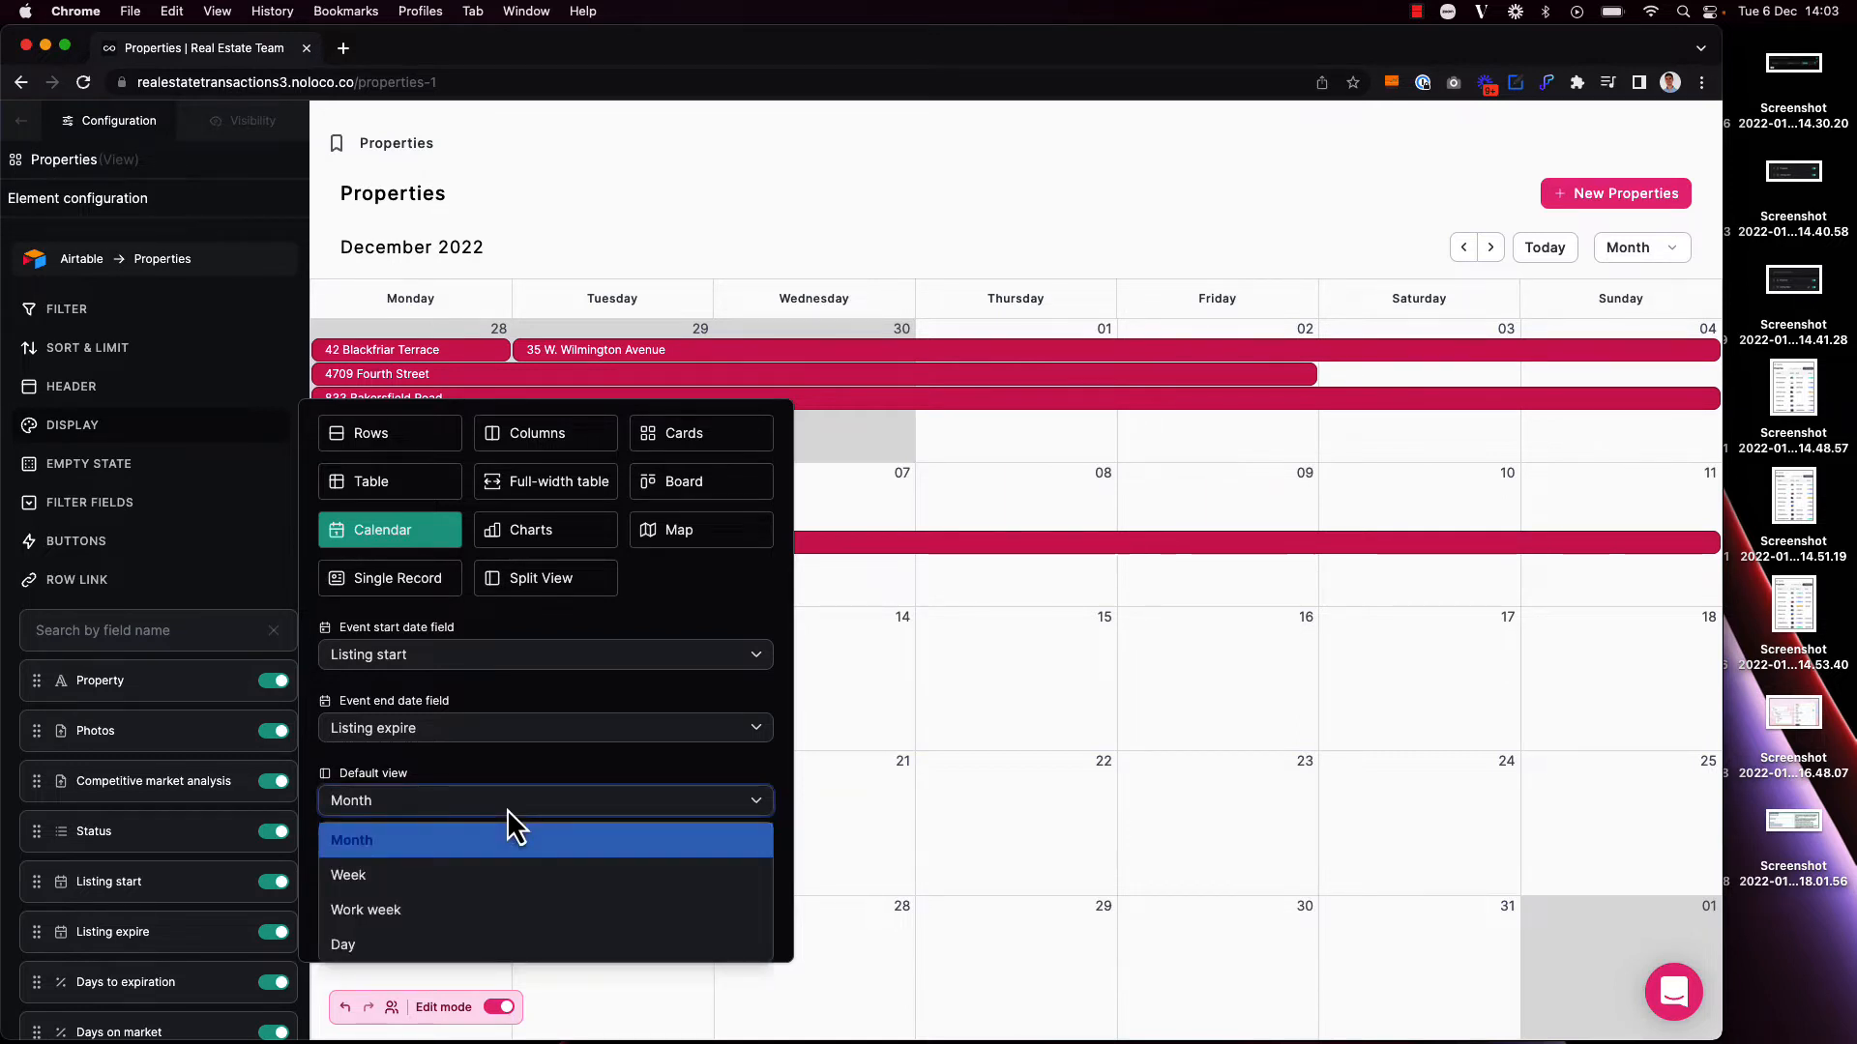
{"action": "left_click", "coordinate": [509, 876]}
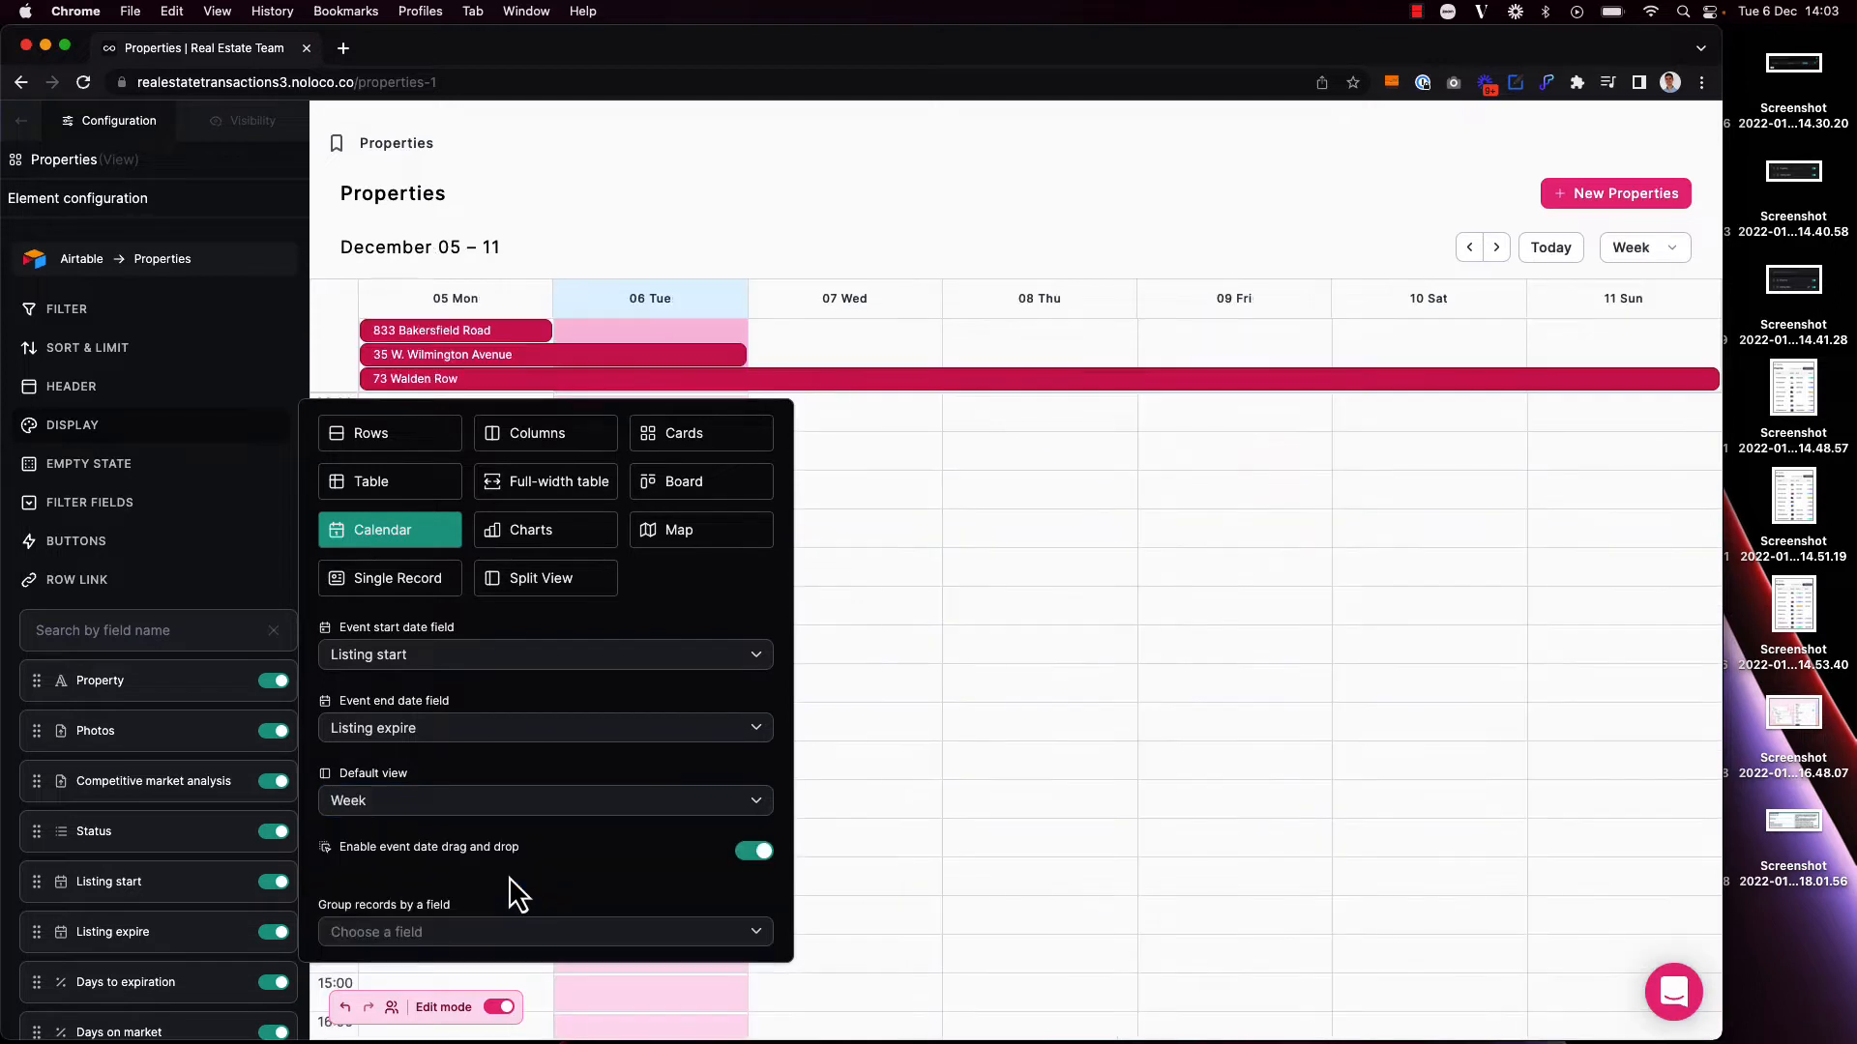
{"action": "left_click", "coordinate": [496, 803]}
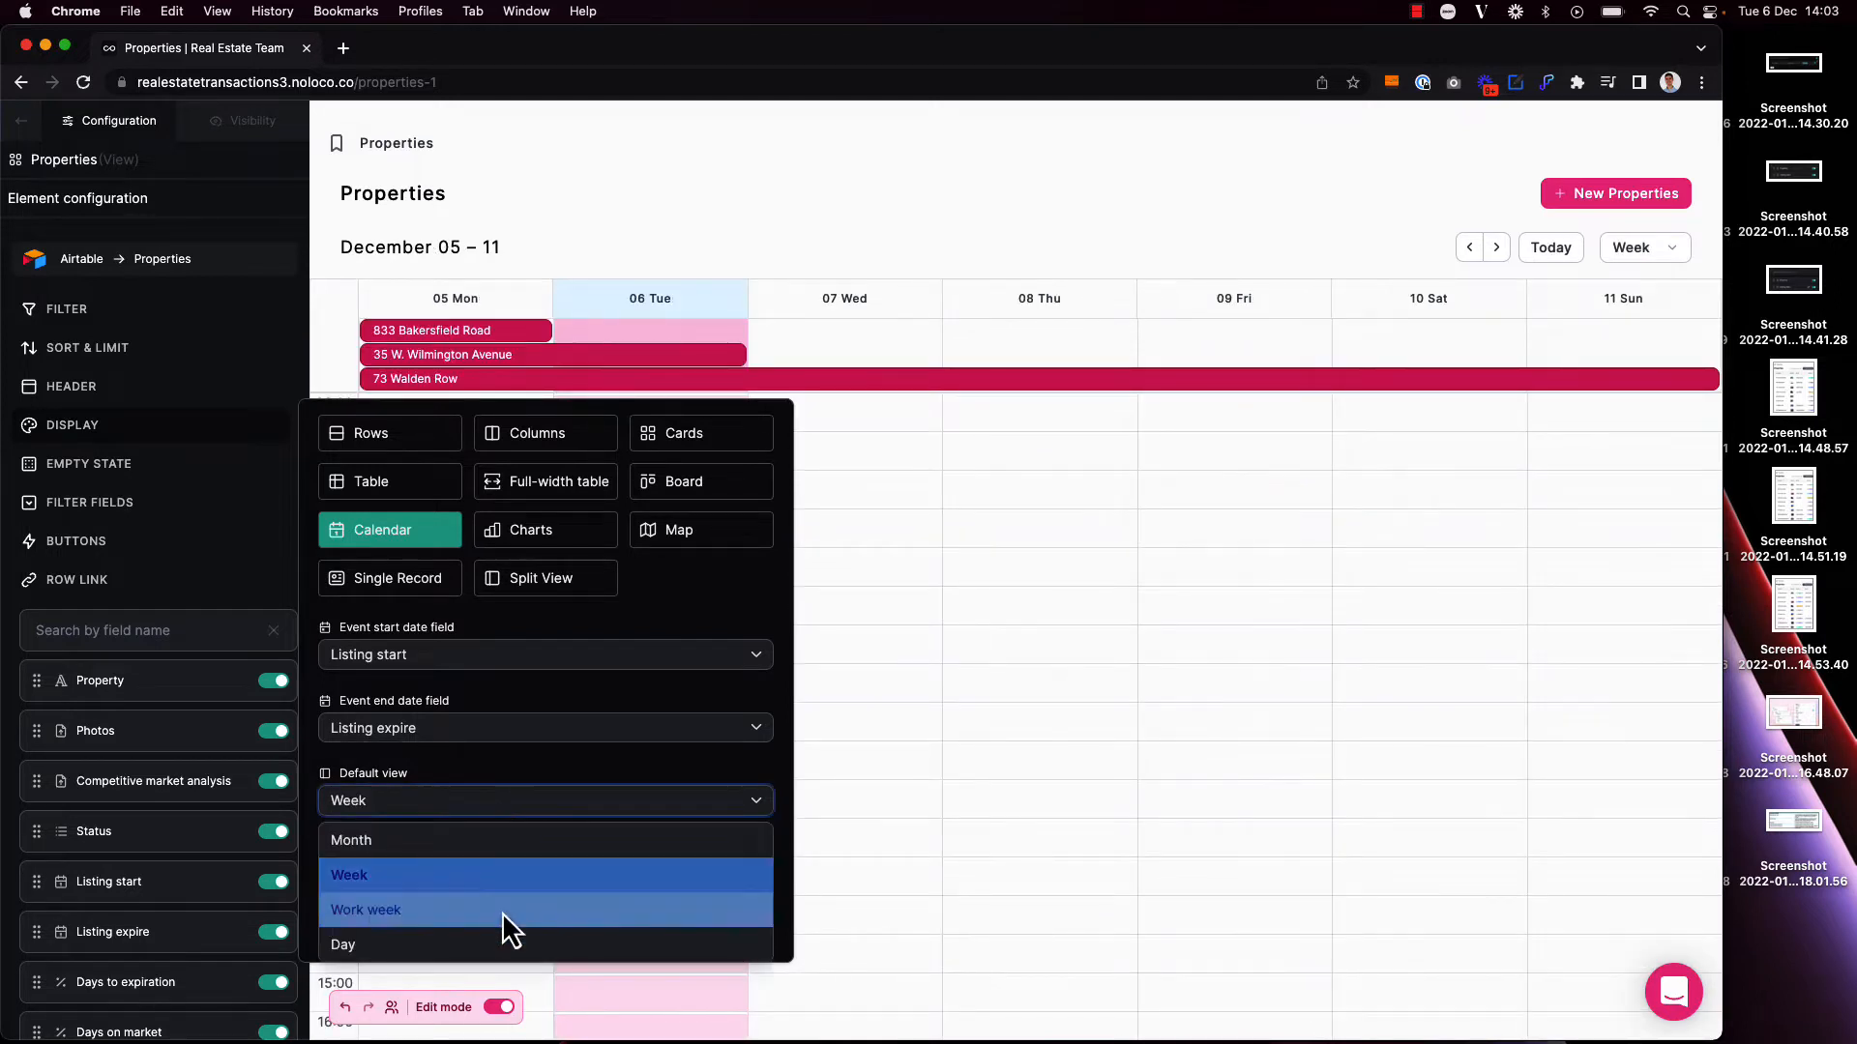
{"action": "left_click", "coordinate": [511, 909]}
{"action": "left_click", "coordinate": [530, 810]}
{"action": "left_click", "coordinate": [549, 940]}
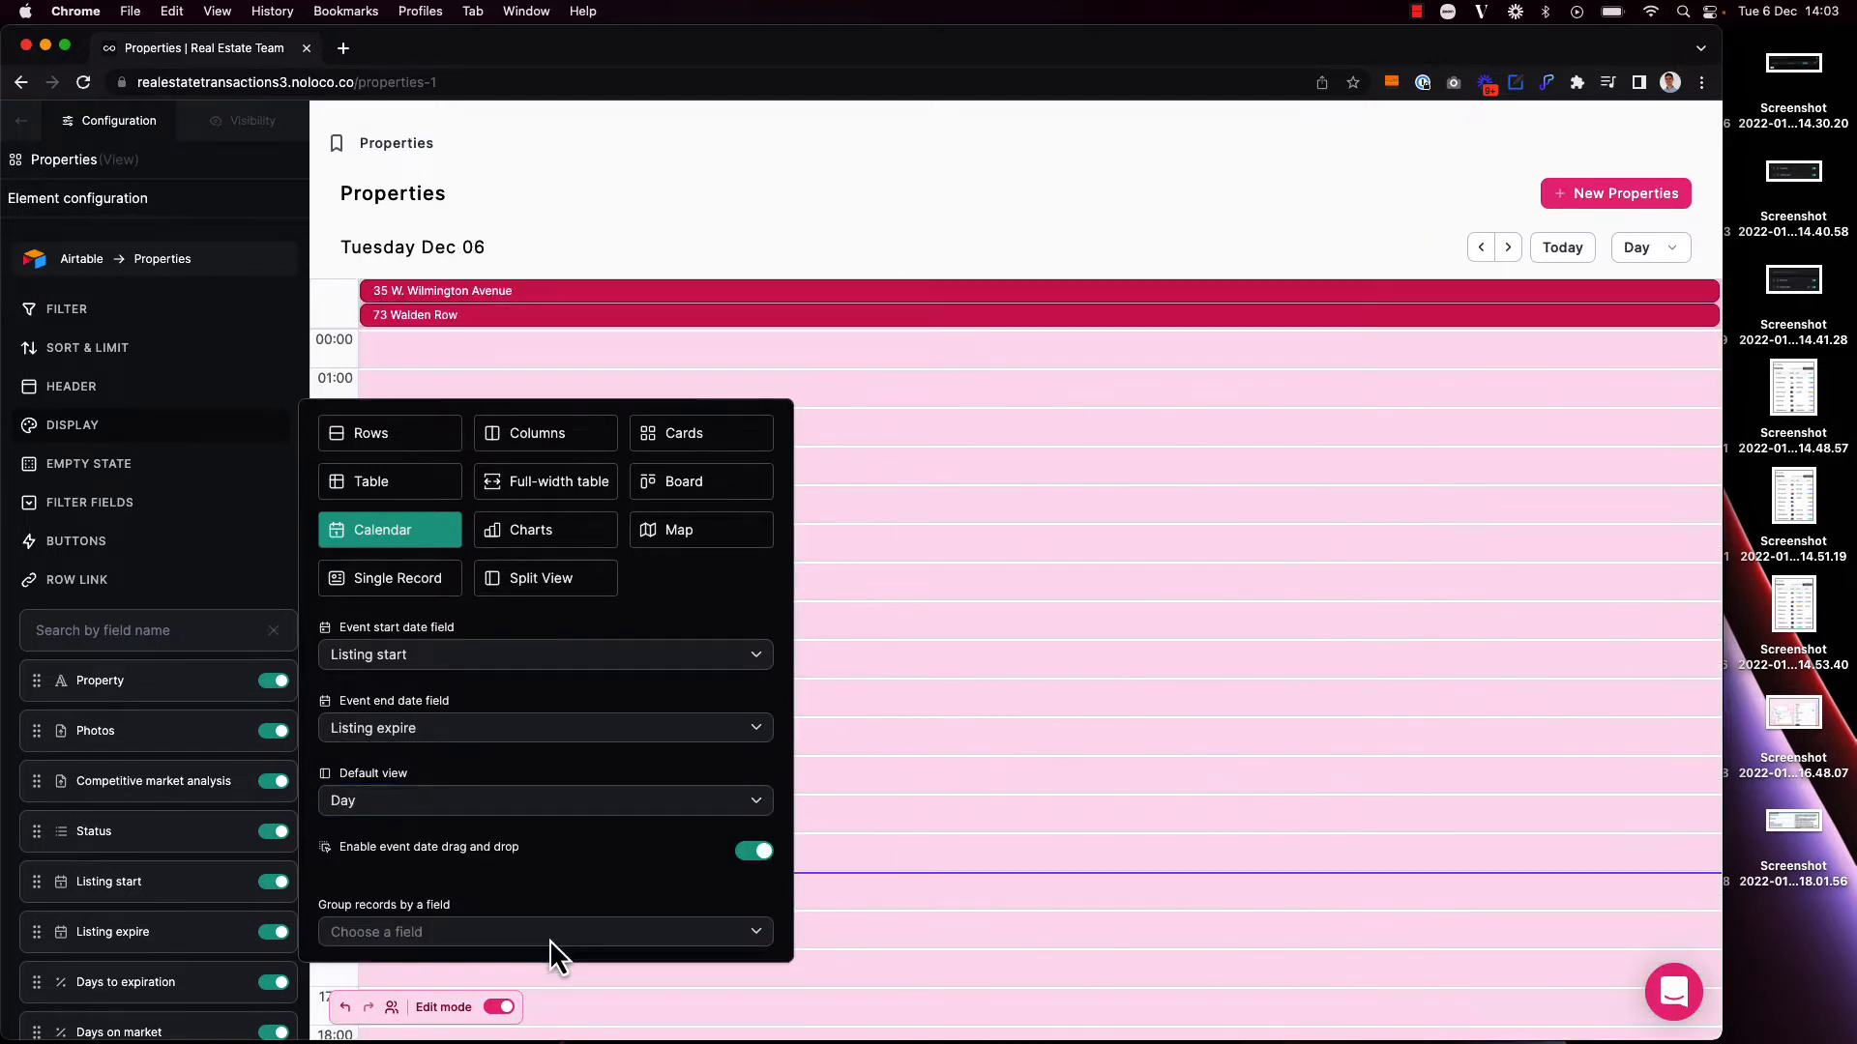
{"action": "left_click", "coordinate": [540, 811]}
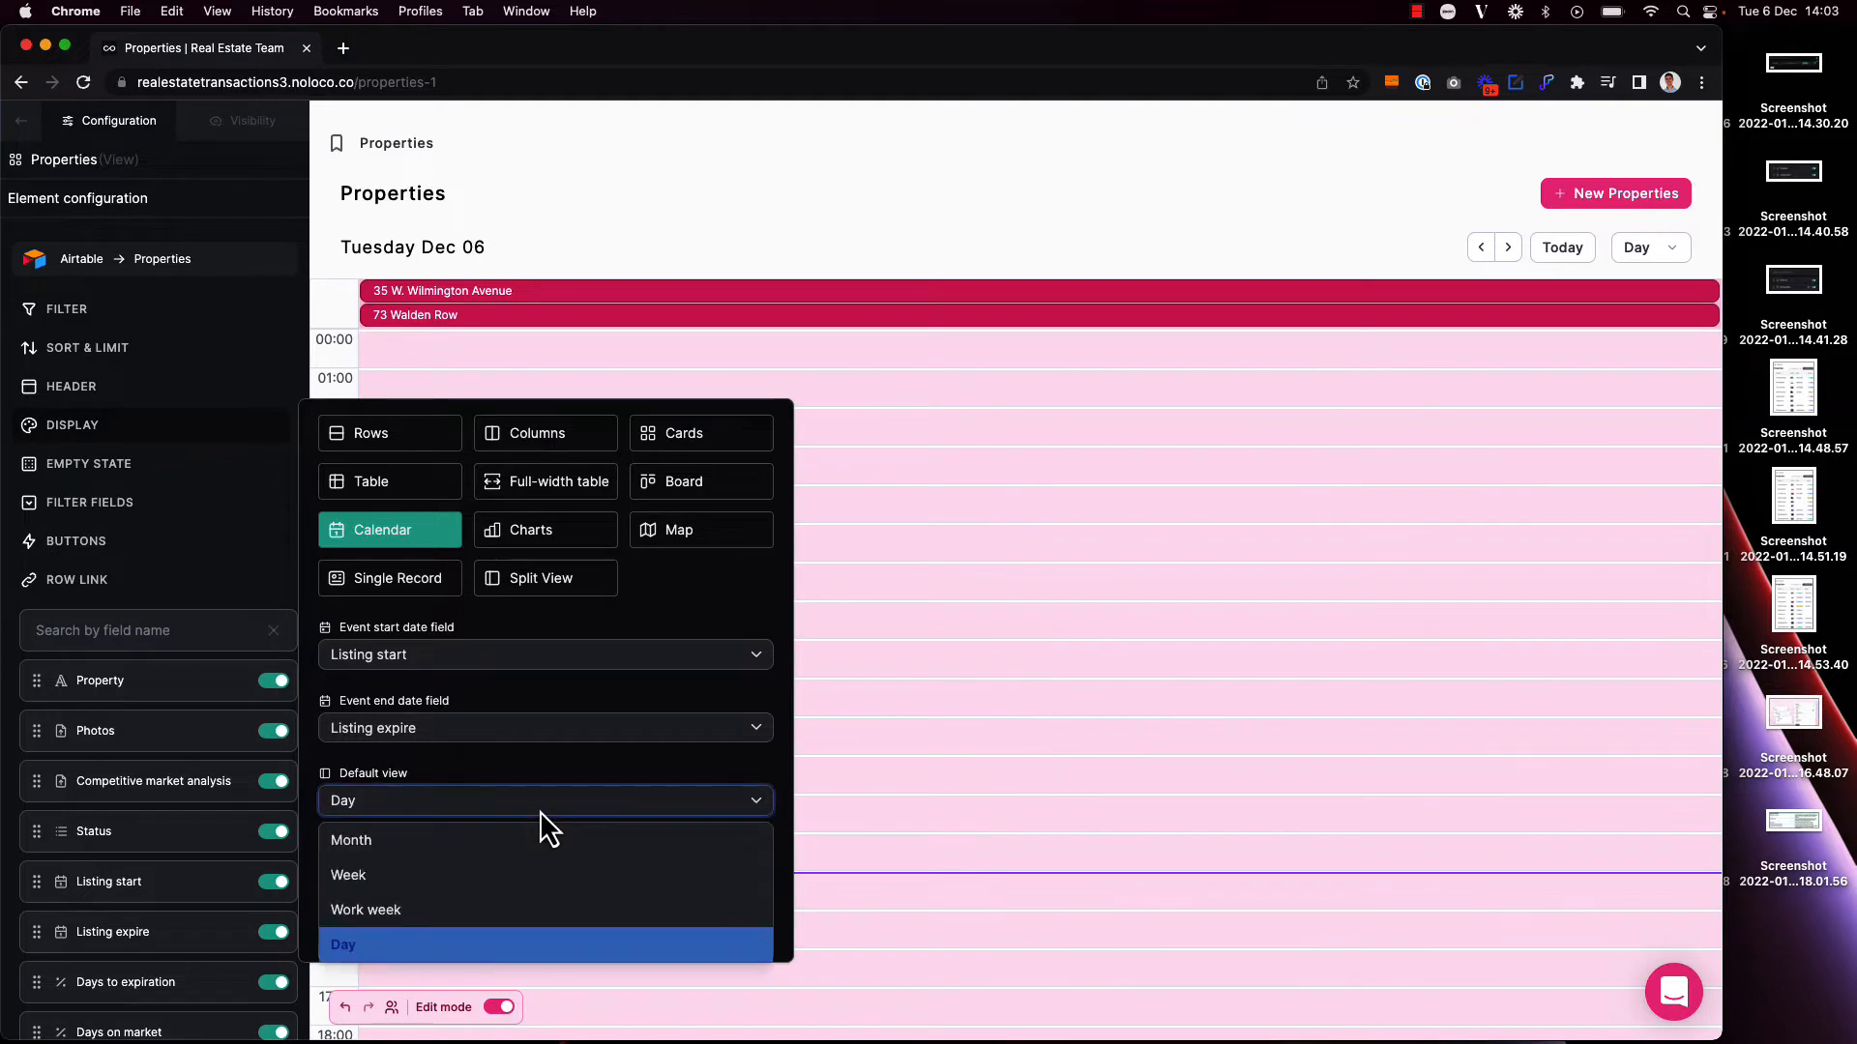
{"action": "left_click", "coordinate": [540, 841]}
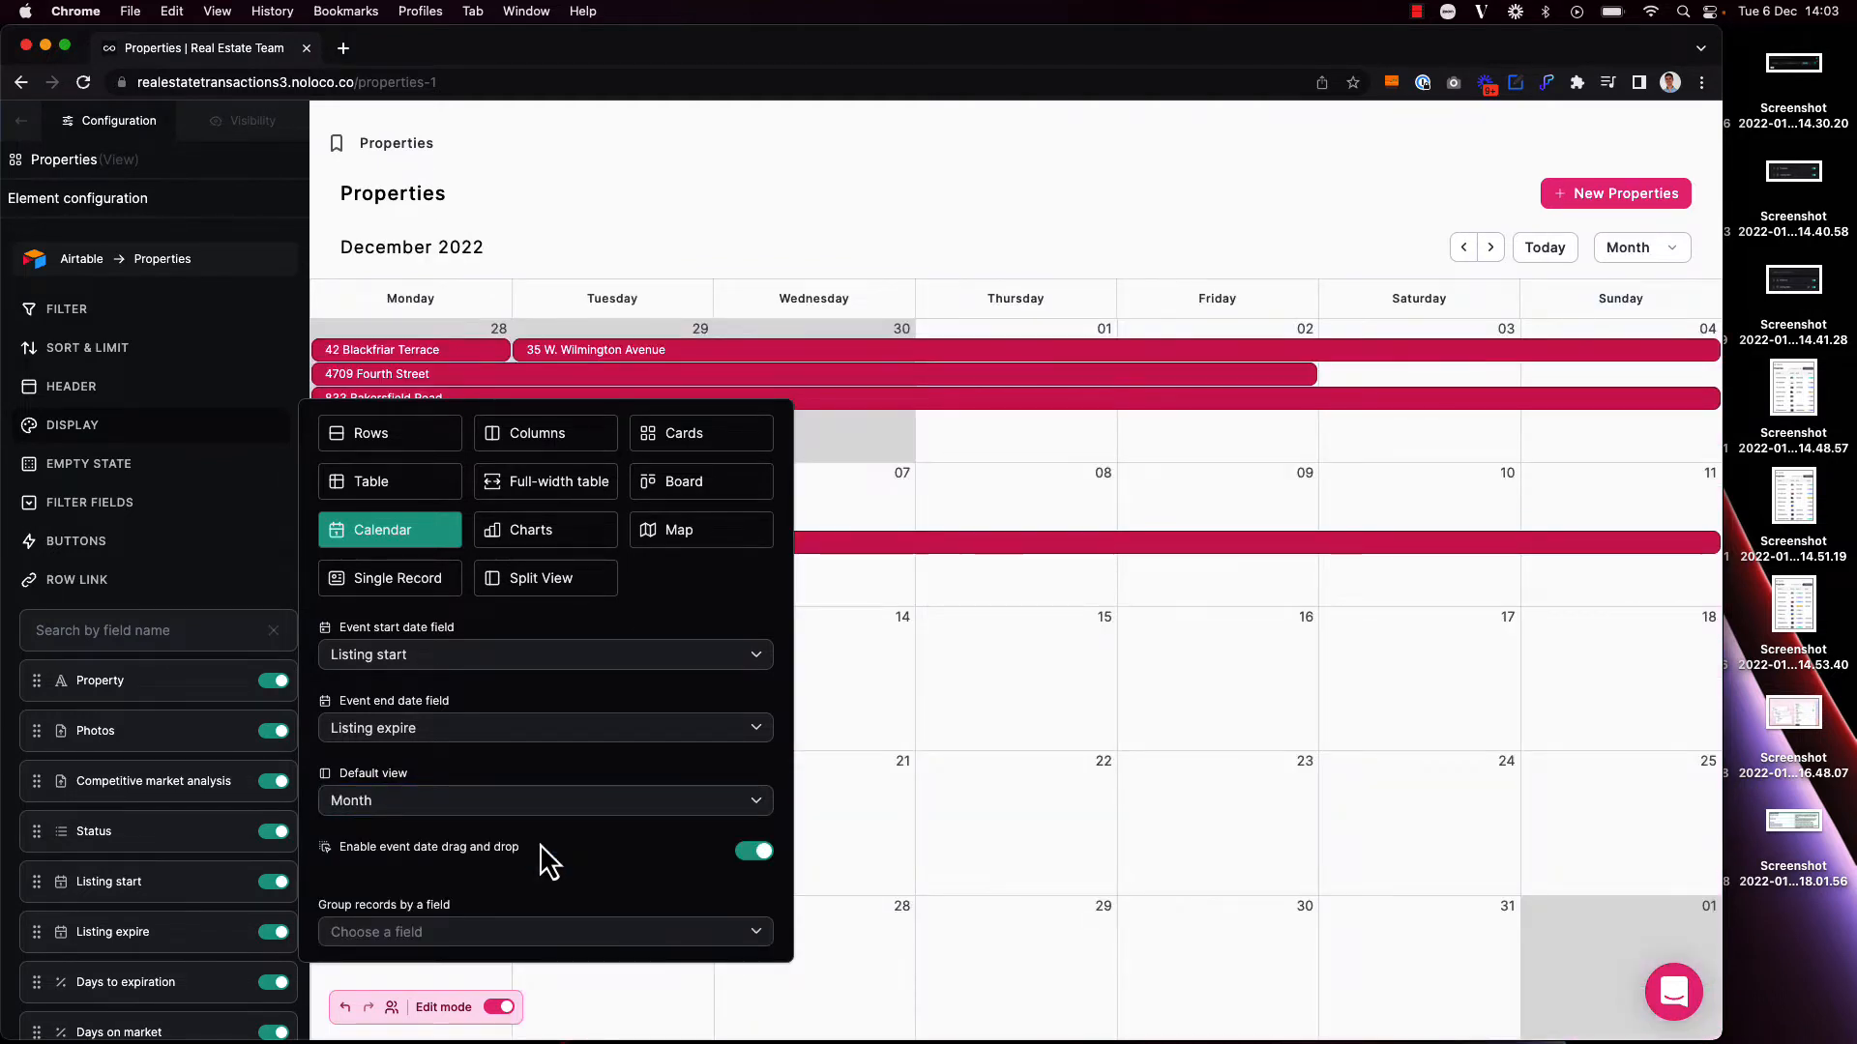
Step: Group the calendar records by the Status field and leave edit mode
{"action": "left_click", "coordinate": [544, 933]}
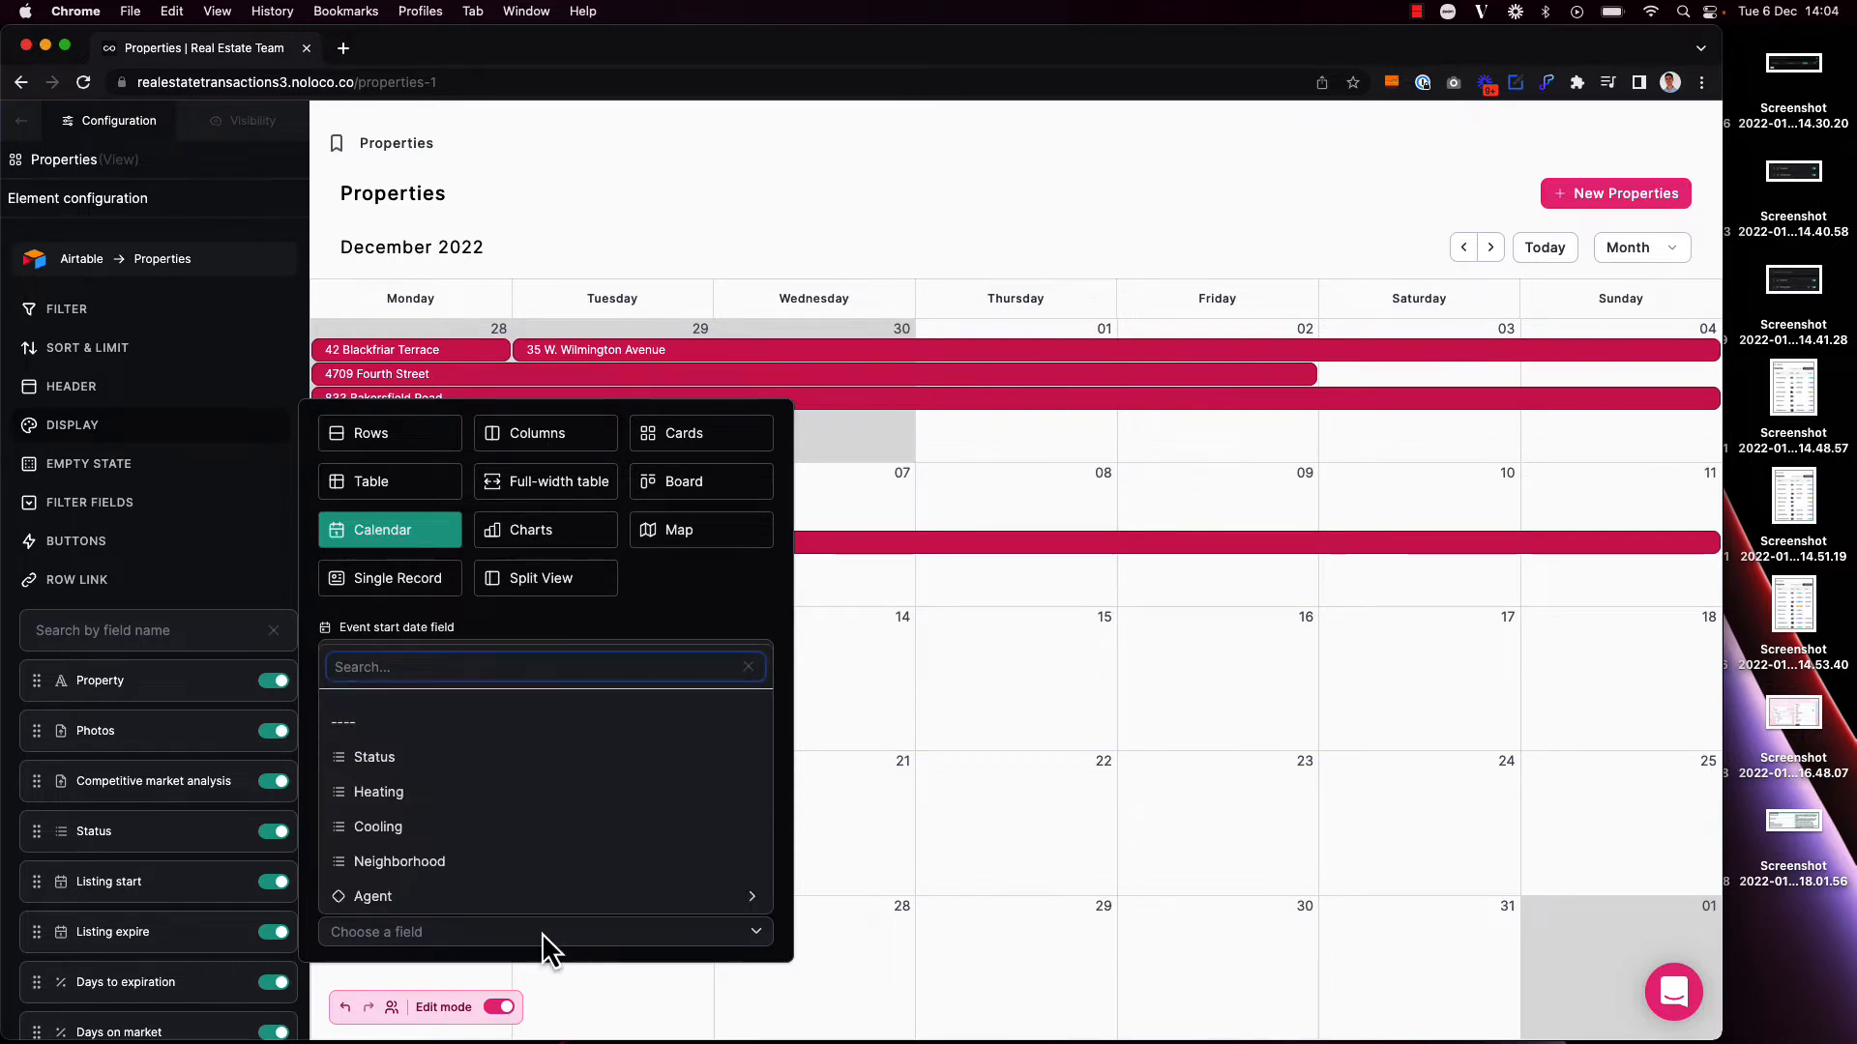
{"action": "left_click", "coordinate": [481, 761]}
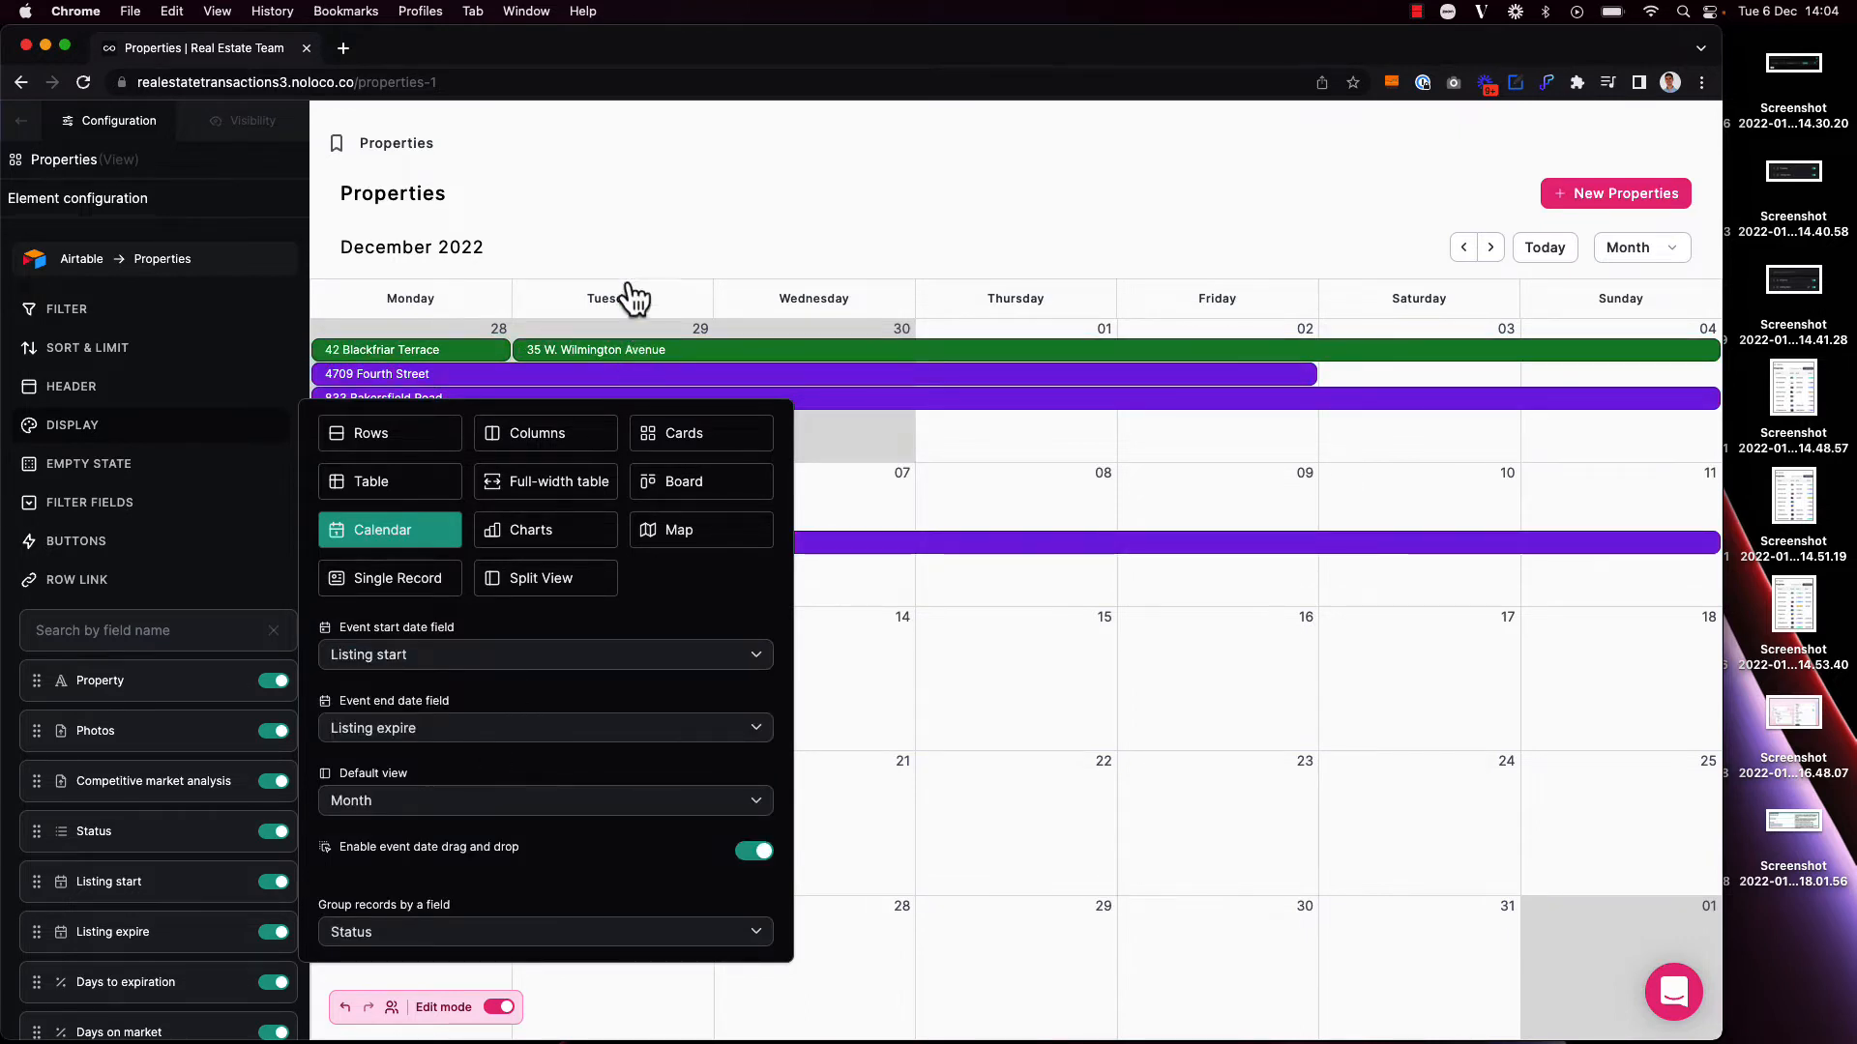
{"action": "left_click", "coordinate": [627, 225]}
{"action": "key", "text": "super+e"}
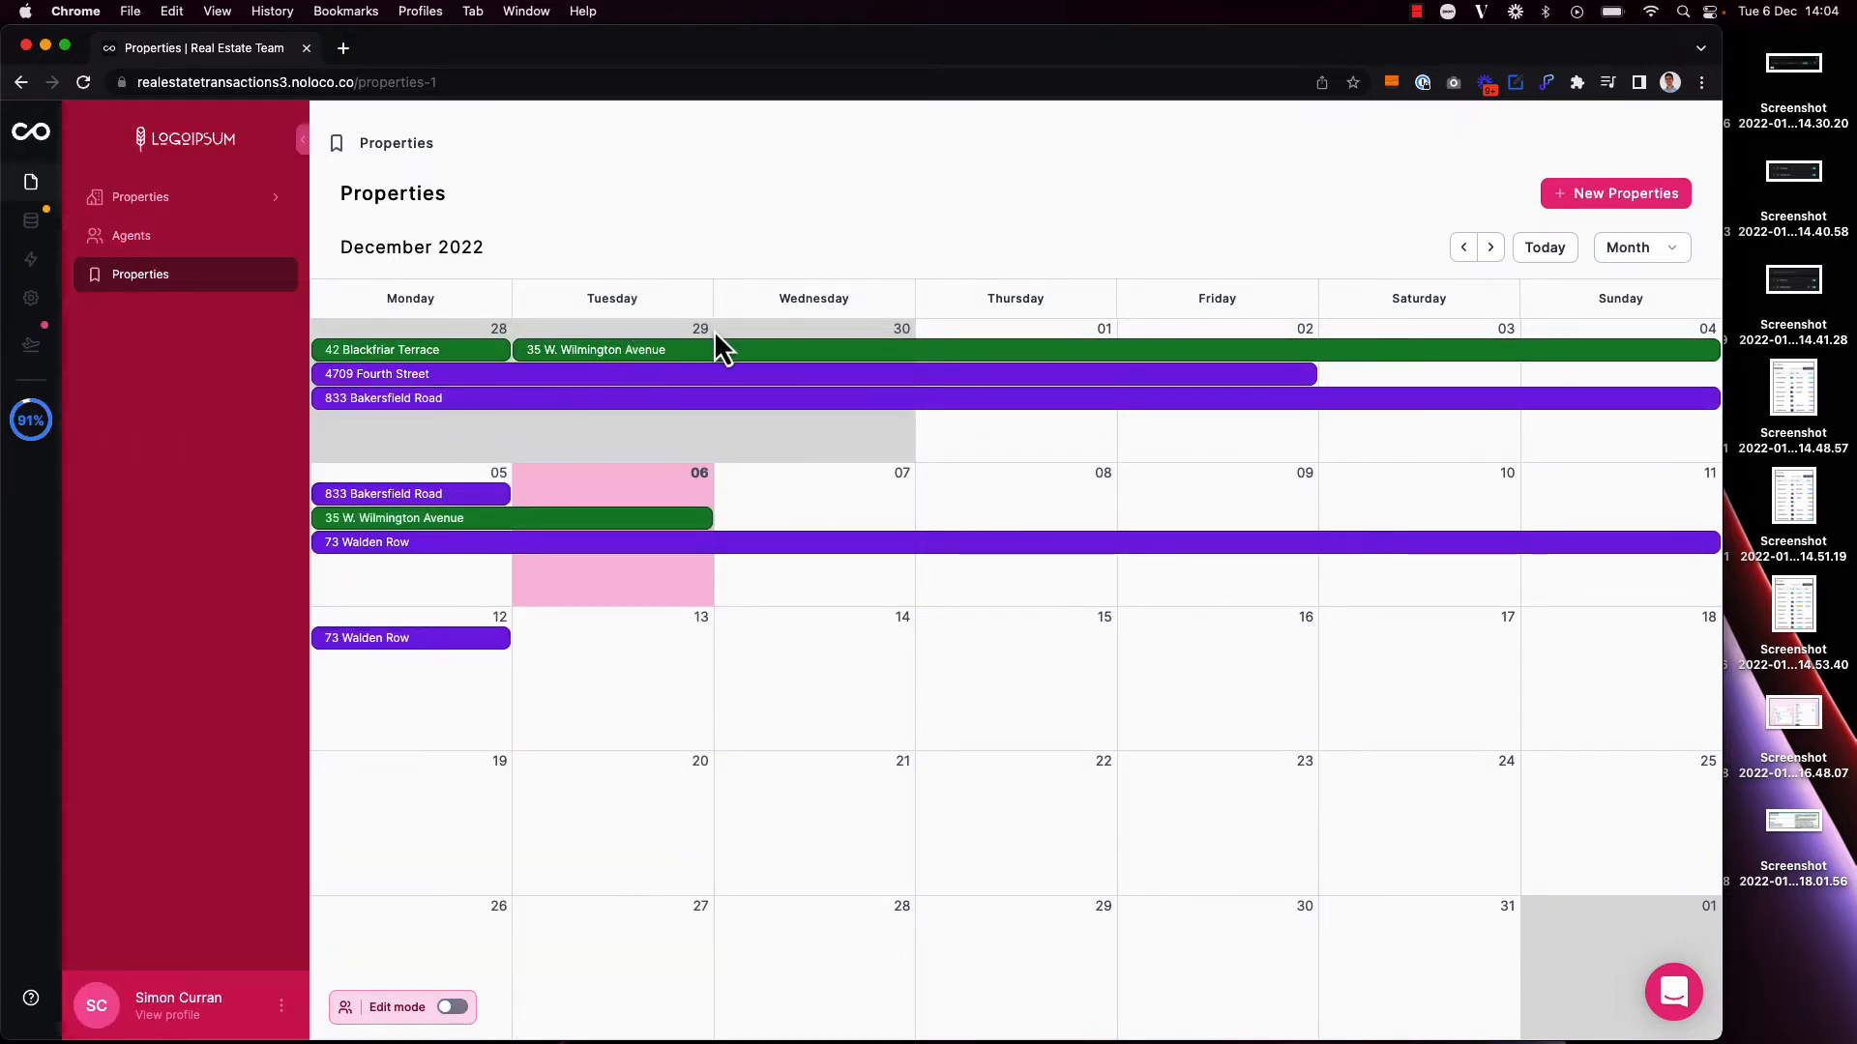
Step: Check the detail pop-ups of the green listing starting 29 November and the purple listing ending 2 December, and close them
{"action": "left_click", "coordinate": [717, 361]}
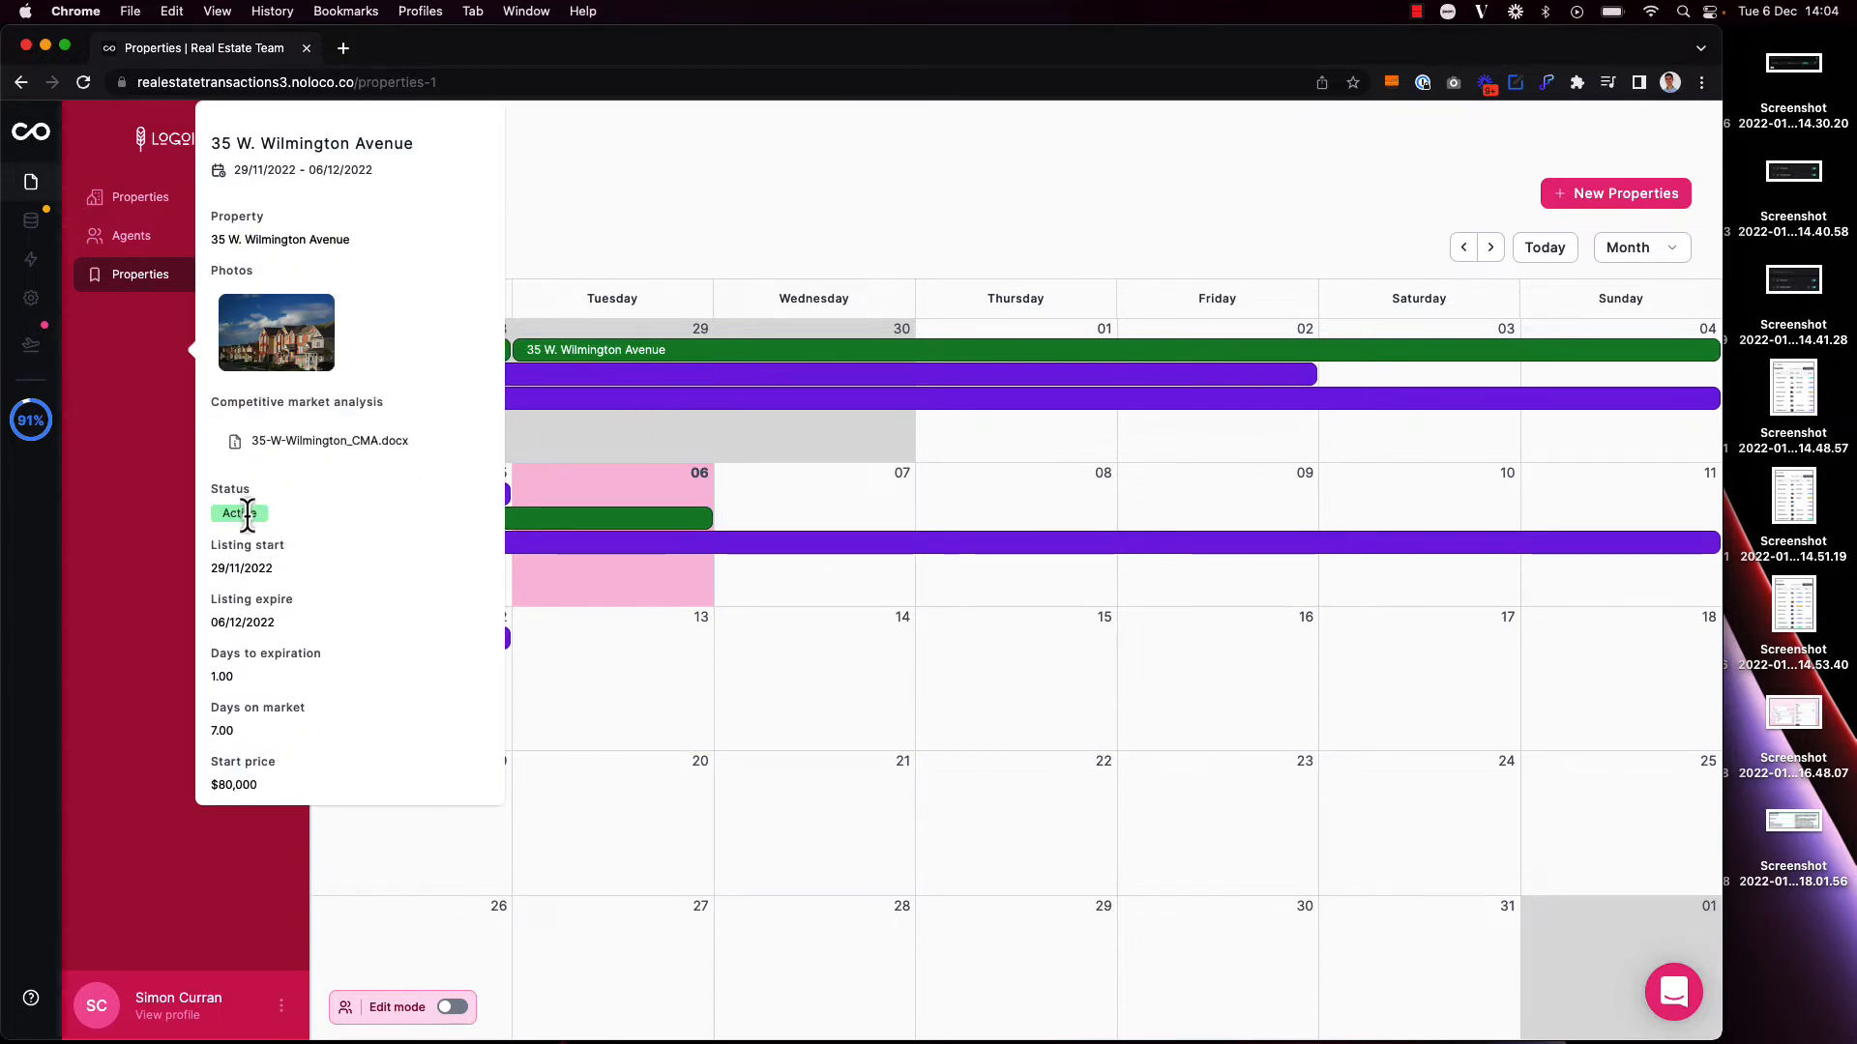
{"action": "left_click", "coordinate": [676, 379]}
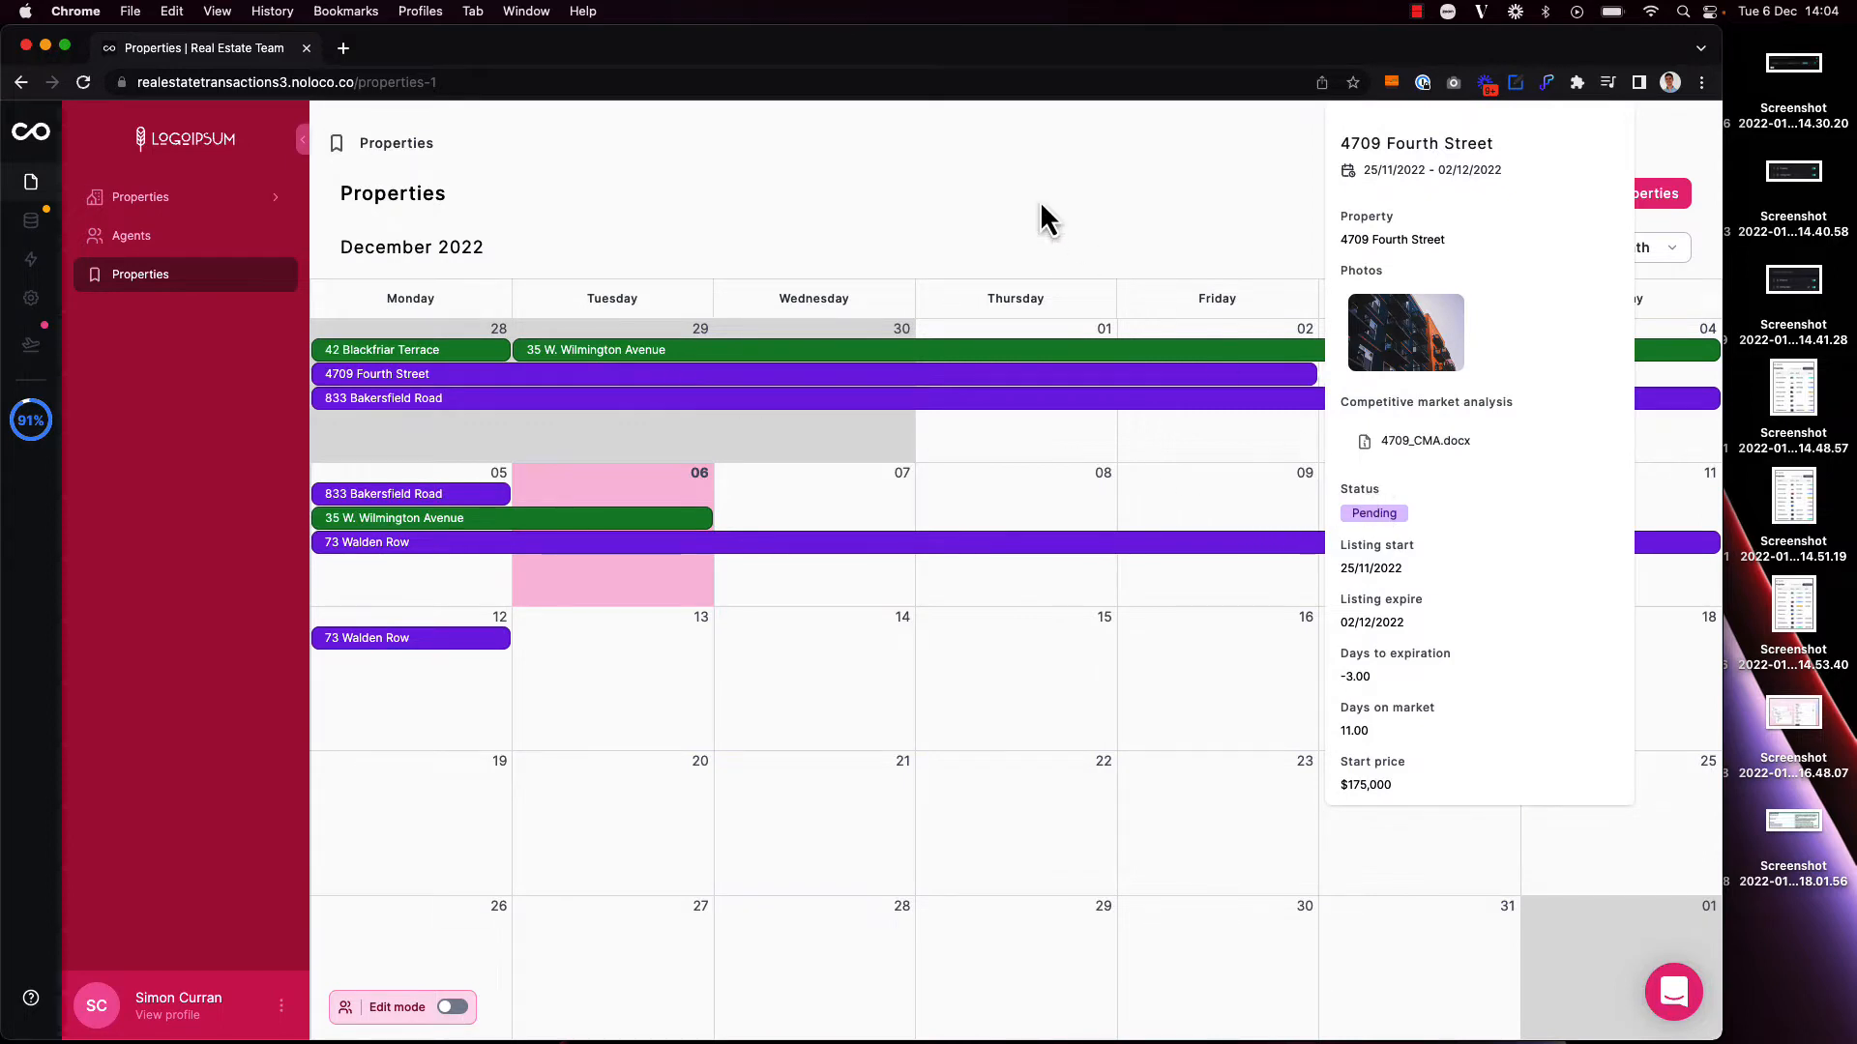
{"action": "left_click", "coordinate": [1085, 230]}
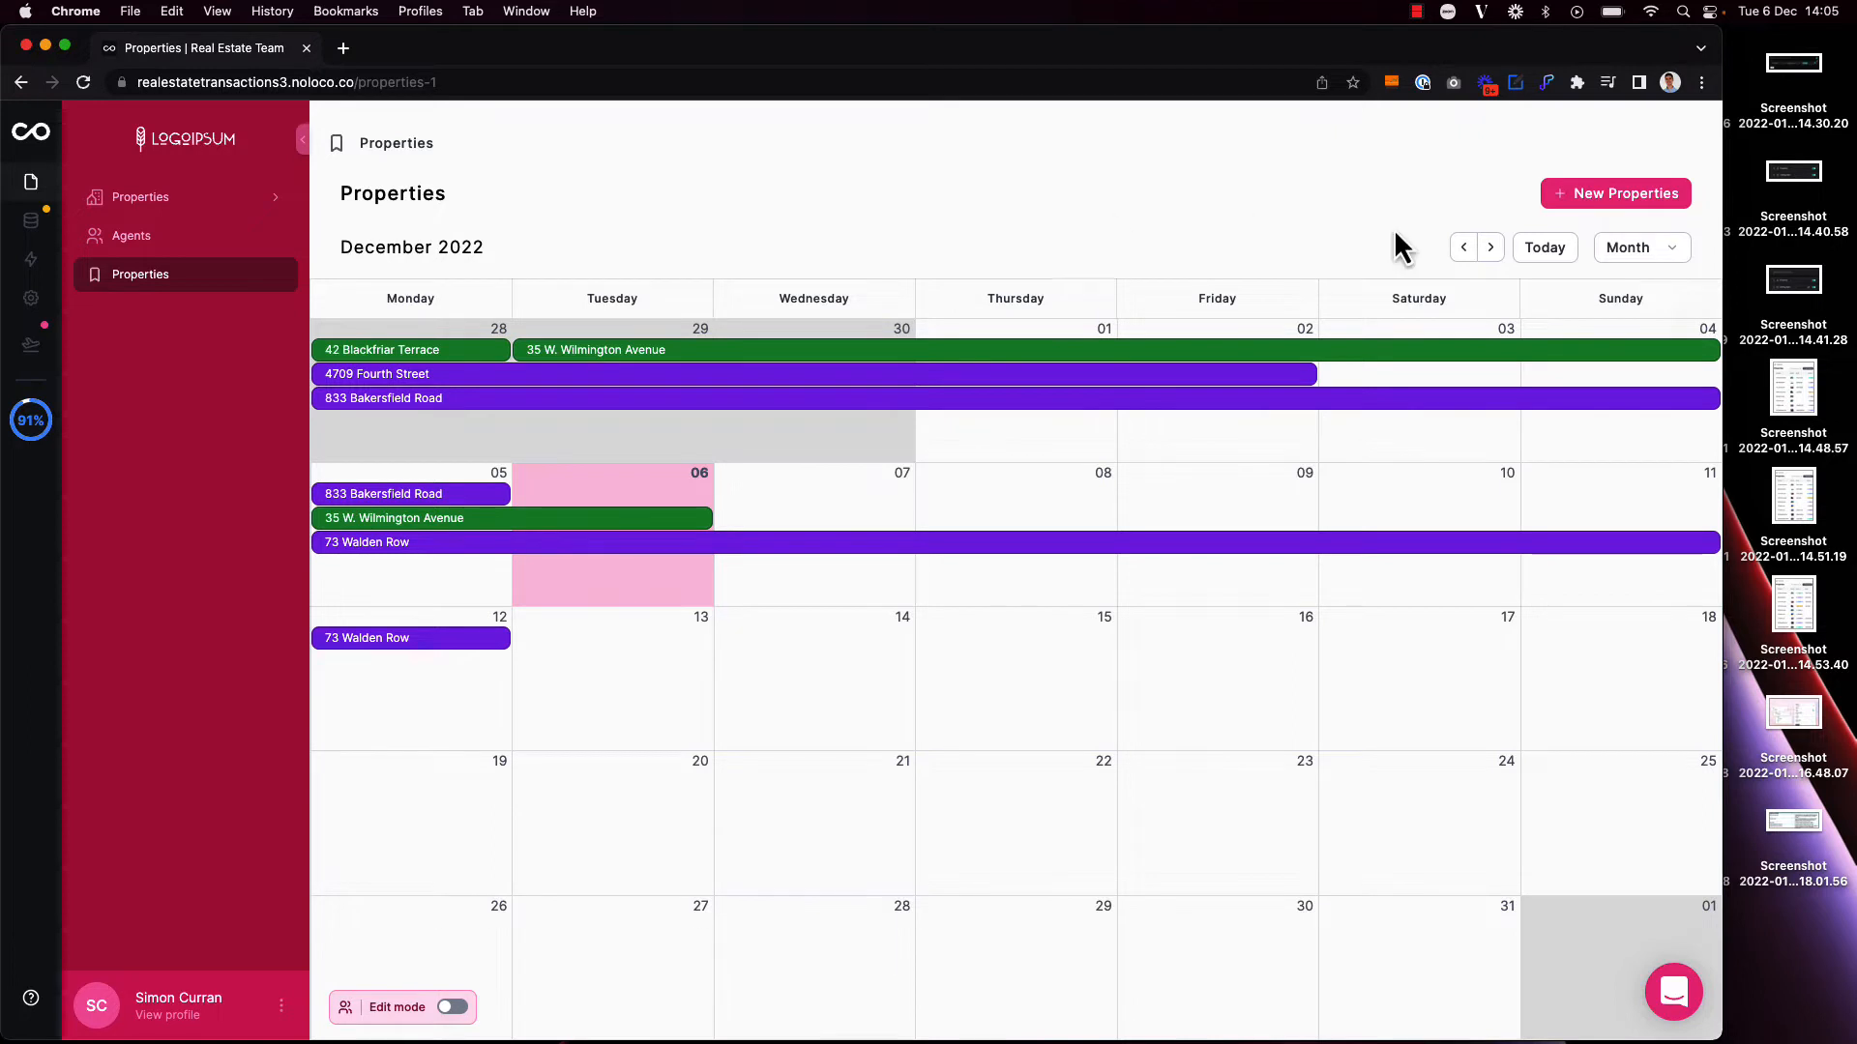
Step: View the live calendar by Week and switch it back to Month
{"action": "left_click", "coordinate": [1625, 257]}
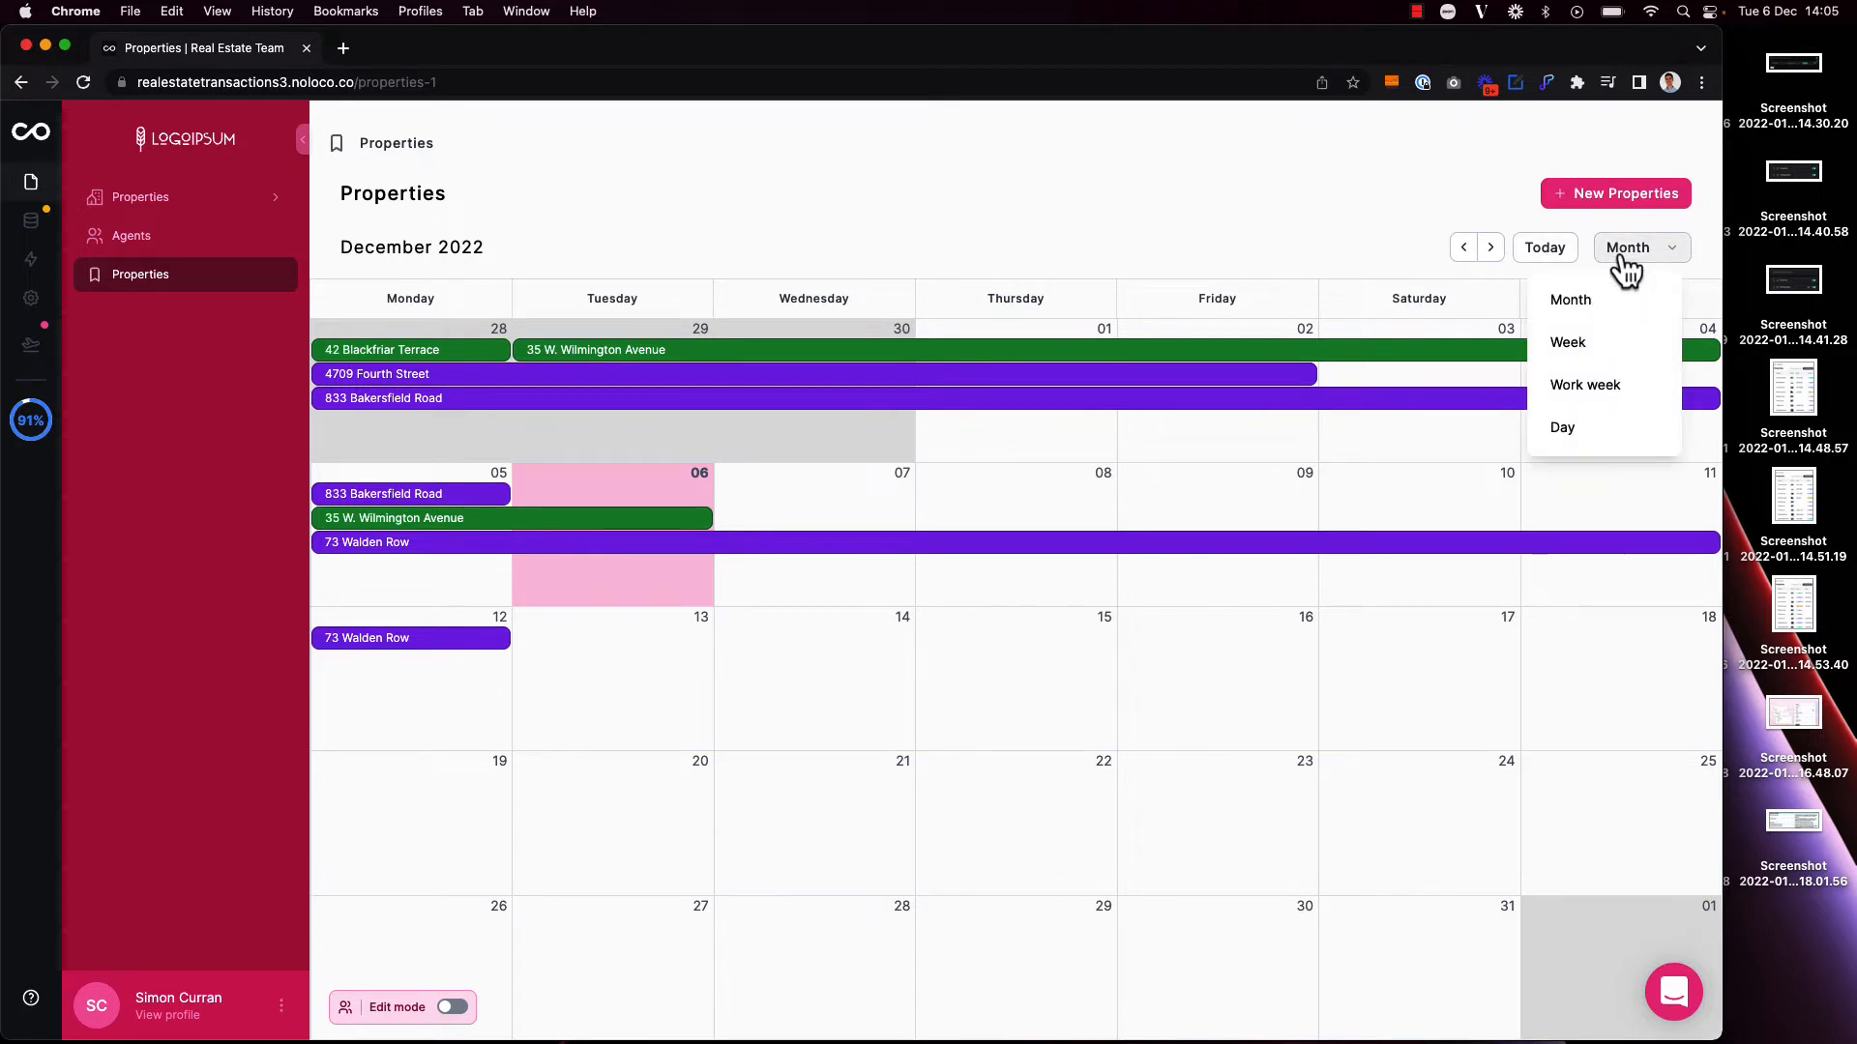
{"action": "left_click", "coordinate": [1623, 349]}
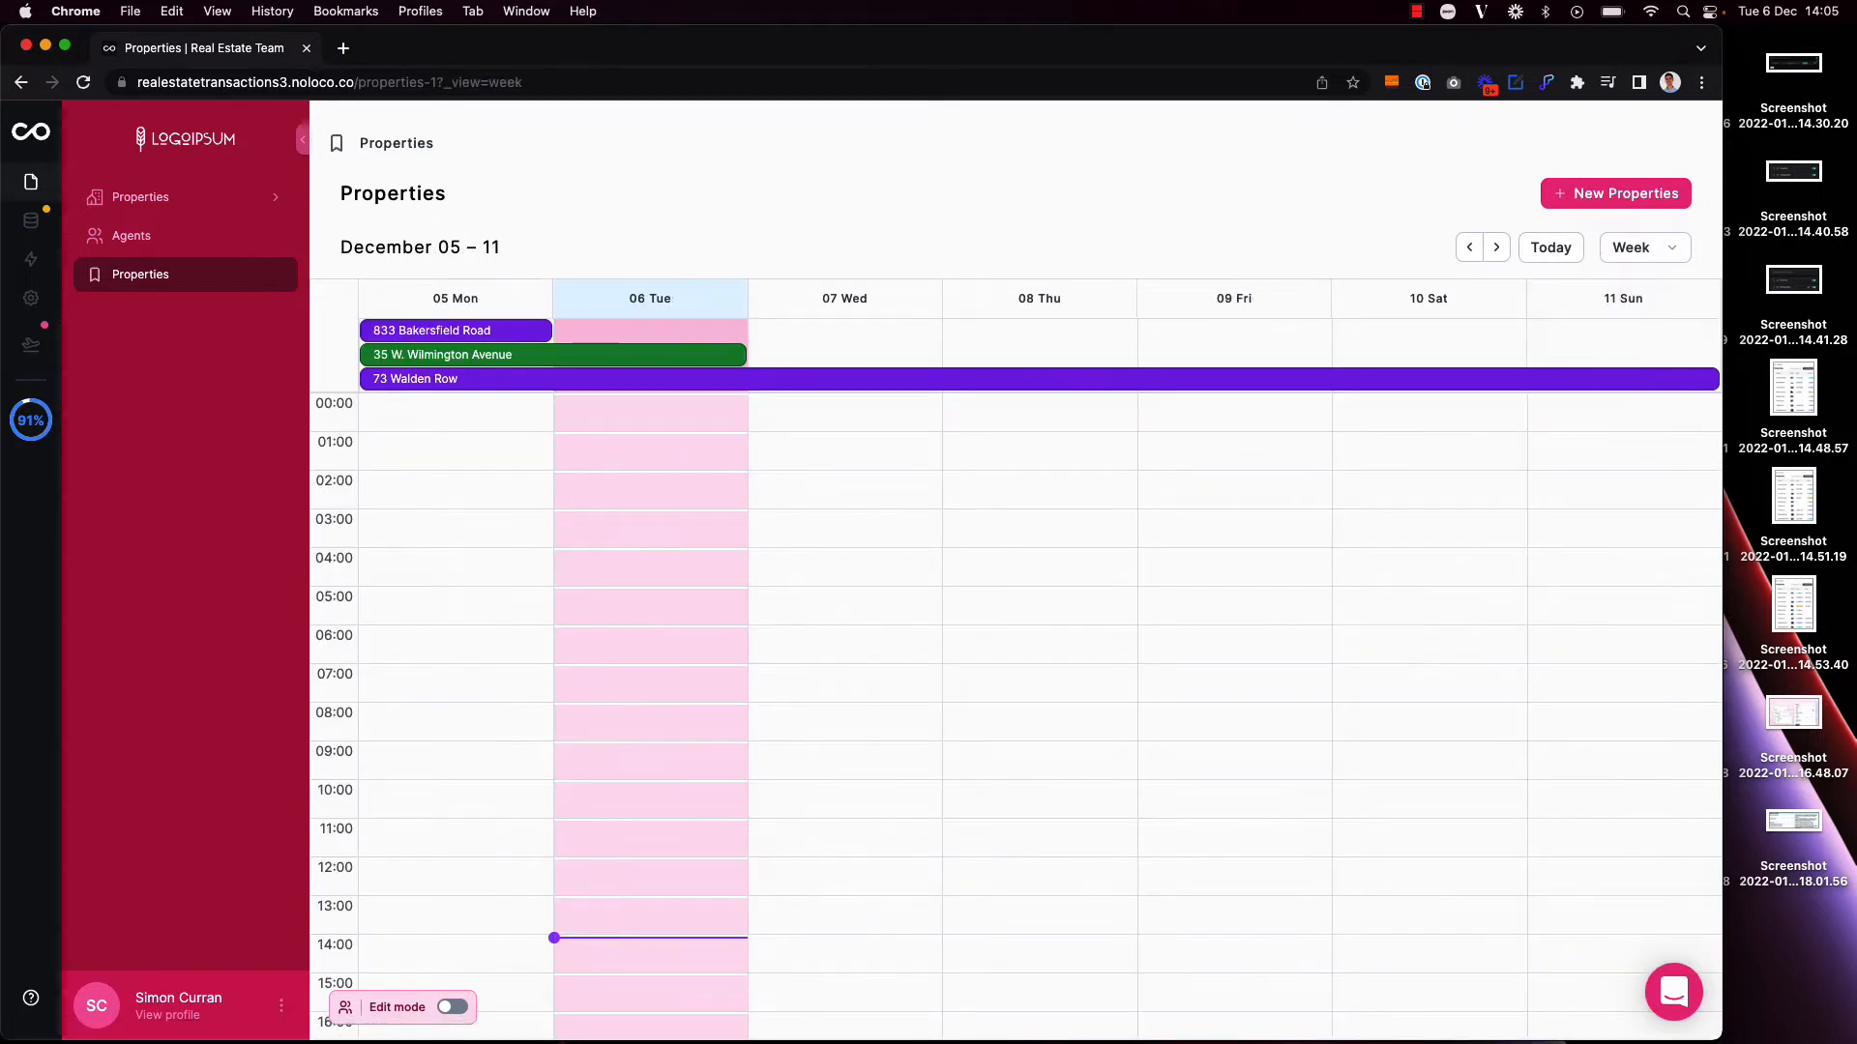
{"action": "left_click", "coordinate": [1631, 253]}
{"action": "left_click", "coordinate": [1624, 307]}
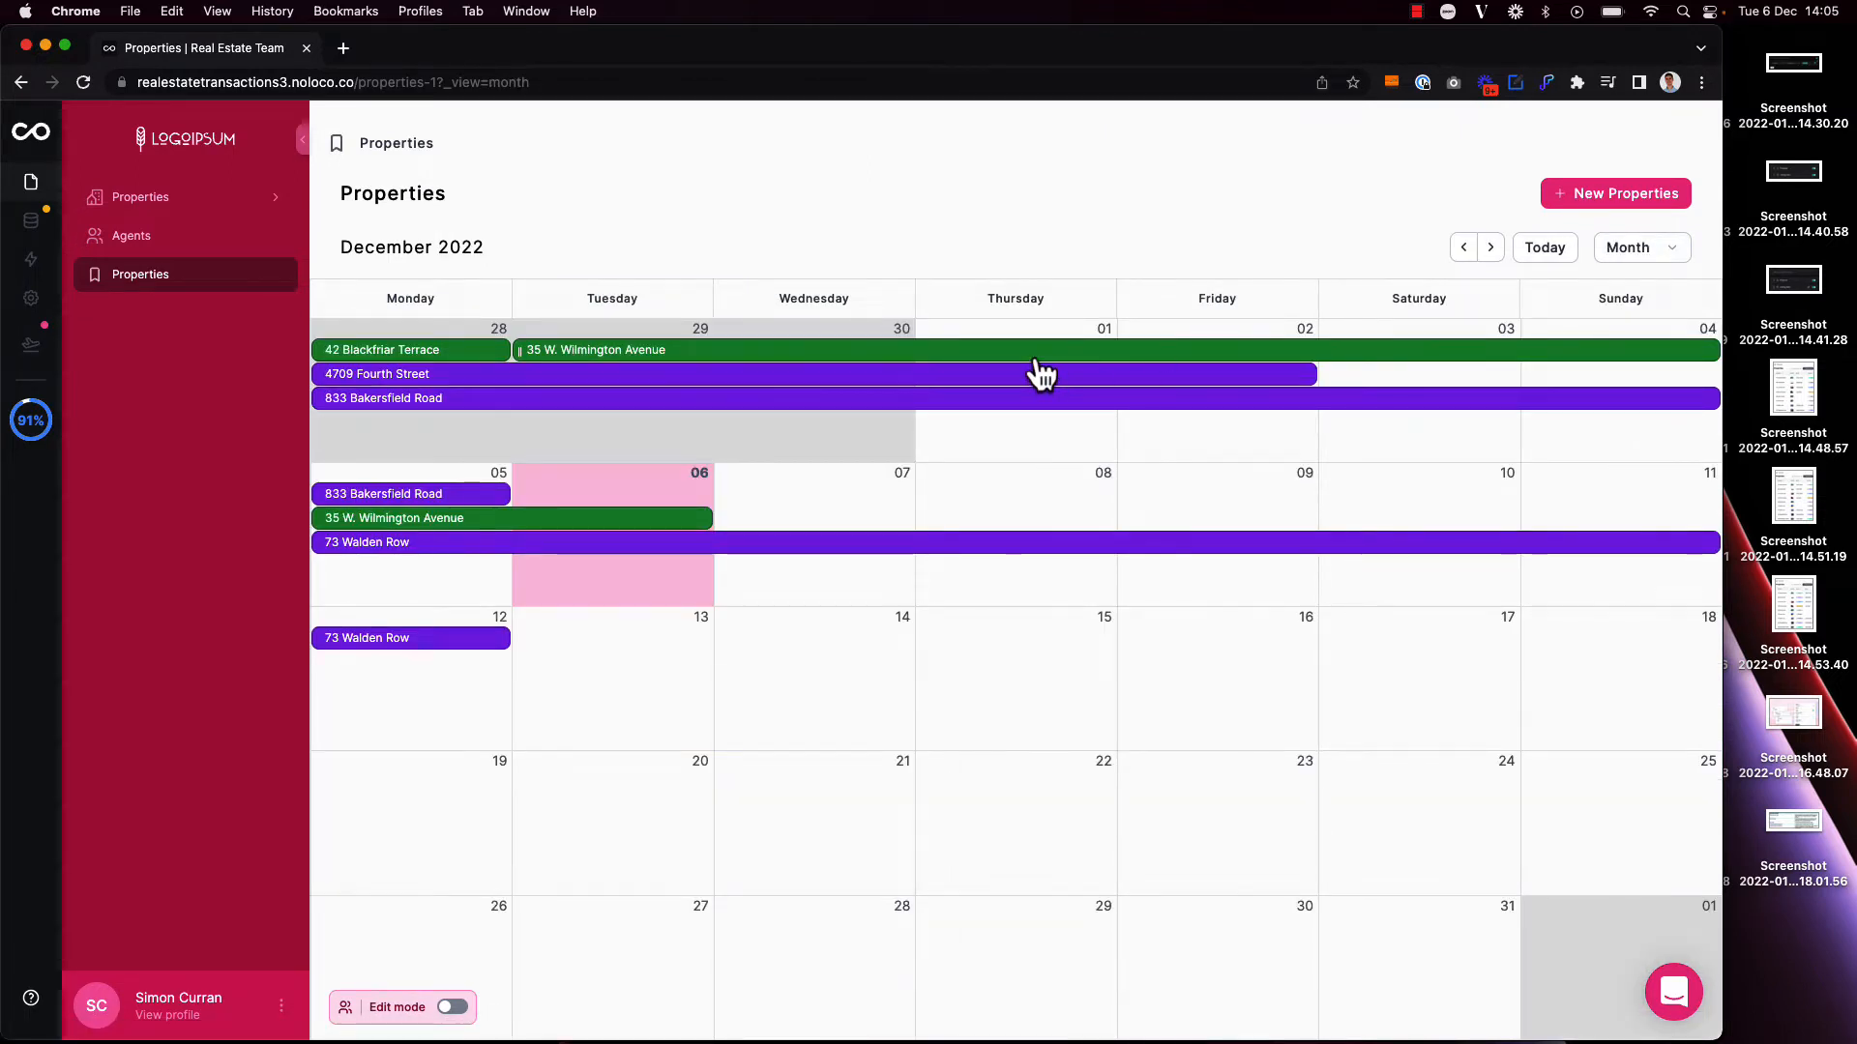
Step: Open the full record page of the green listing starting 29 November, and return to the calendar
{"action": "left_click", "coordinate": [967, 353]}
{"action": "left_click", "coordinate": [450, 777]}
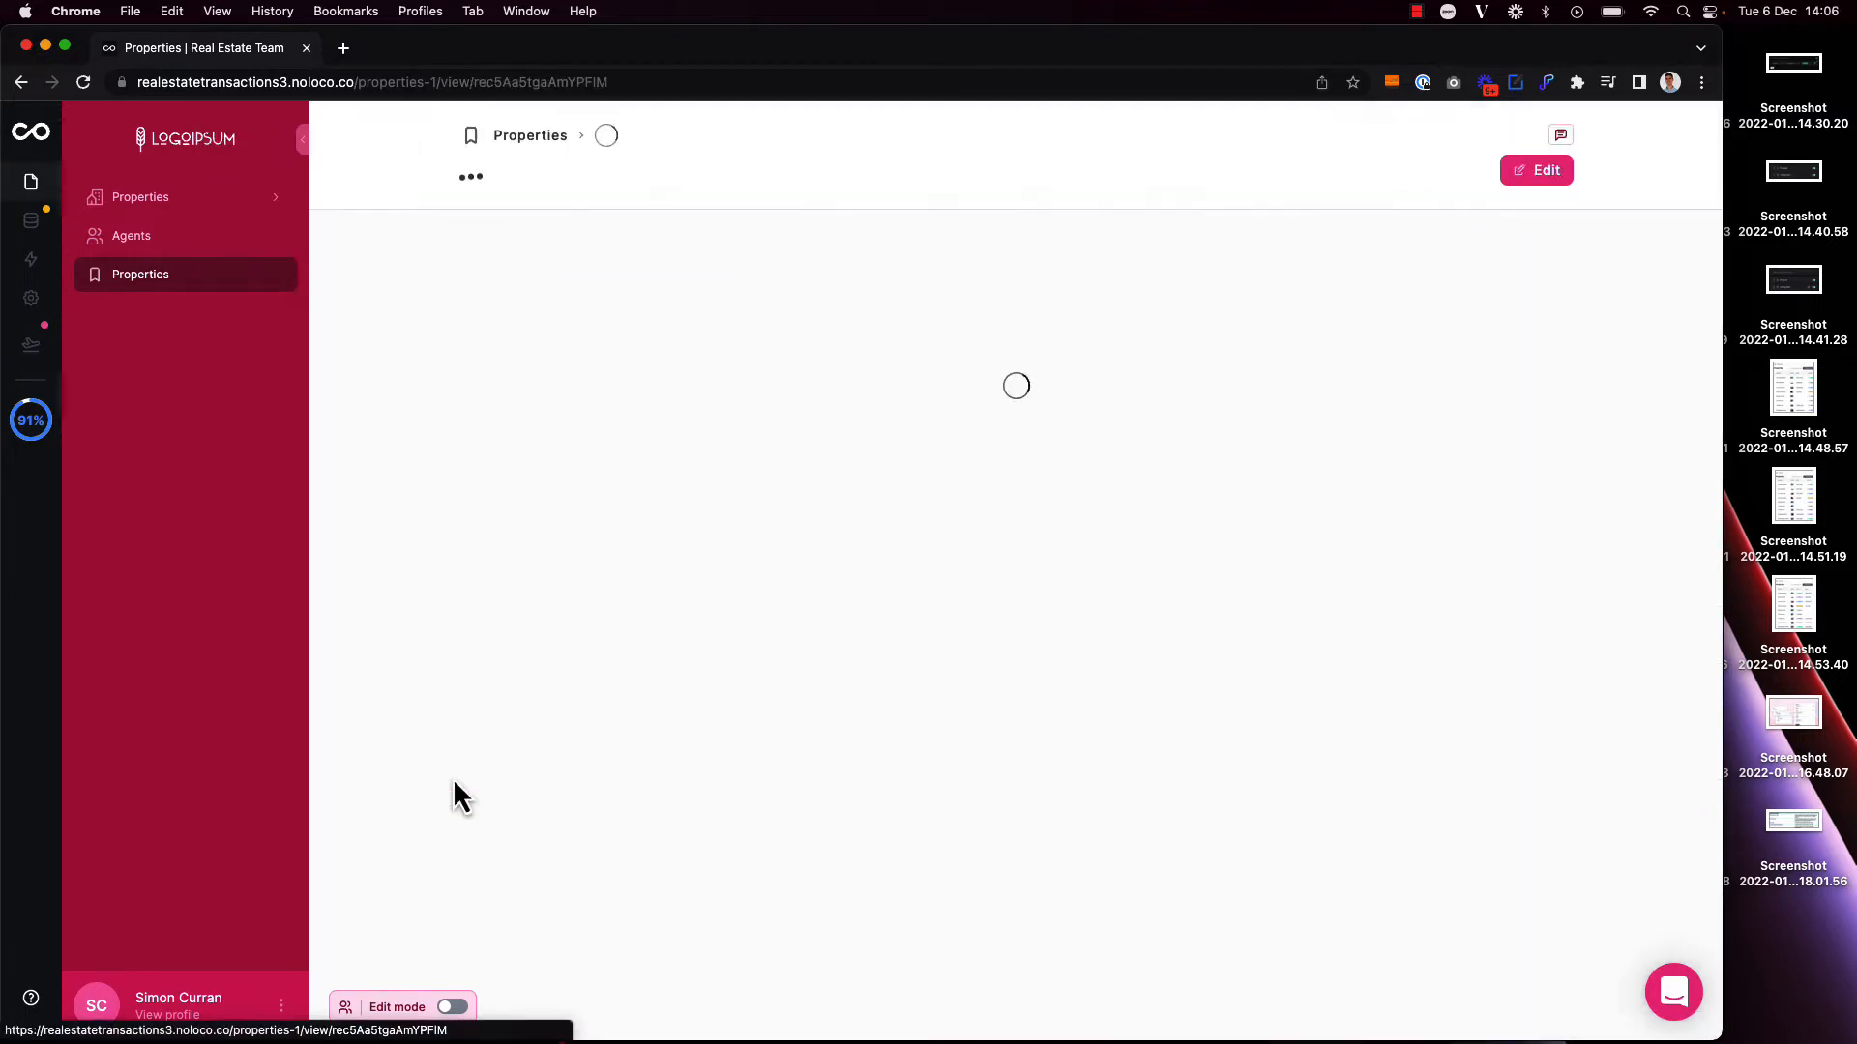
{"action": "left_click", "coordinate": [547, 143]}
Step: Review the fields shown in the detail pop-up of the listing starting 29 November, and close it
{"action": "left_click", "coordinate": [670, 356]}
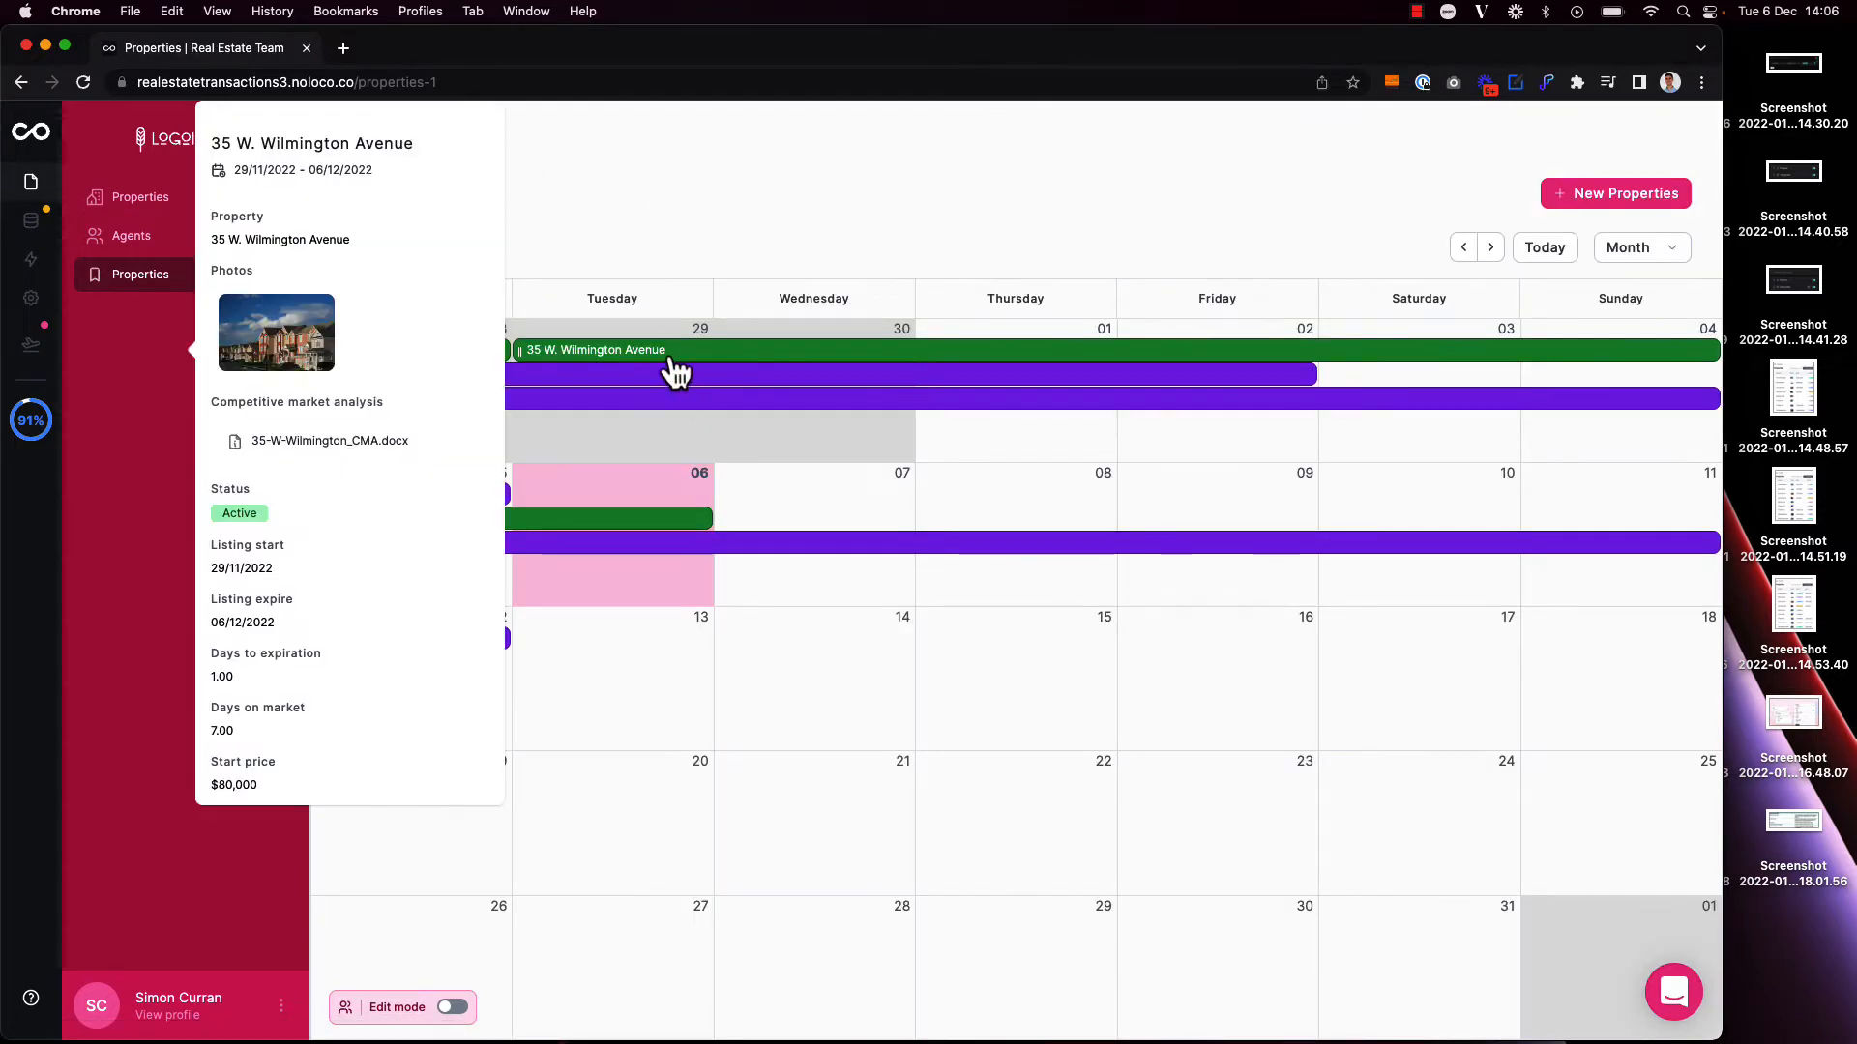
{"action": "scroll", "coordinate": [336, 660], "scroll_direction": "down", "scroll_amount": 3}
{"action": "scroll", "coordinate": [337, 660], "scroll_direction": "up", "scroll_amount": 3}
{"action": "left_click", "coordinate": [681, 201]}
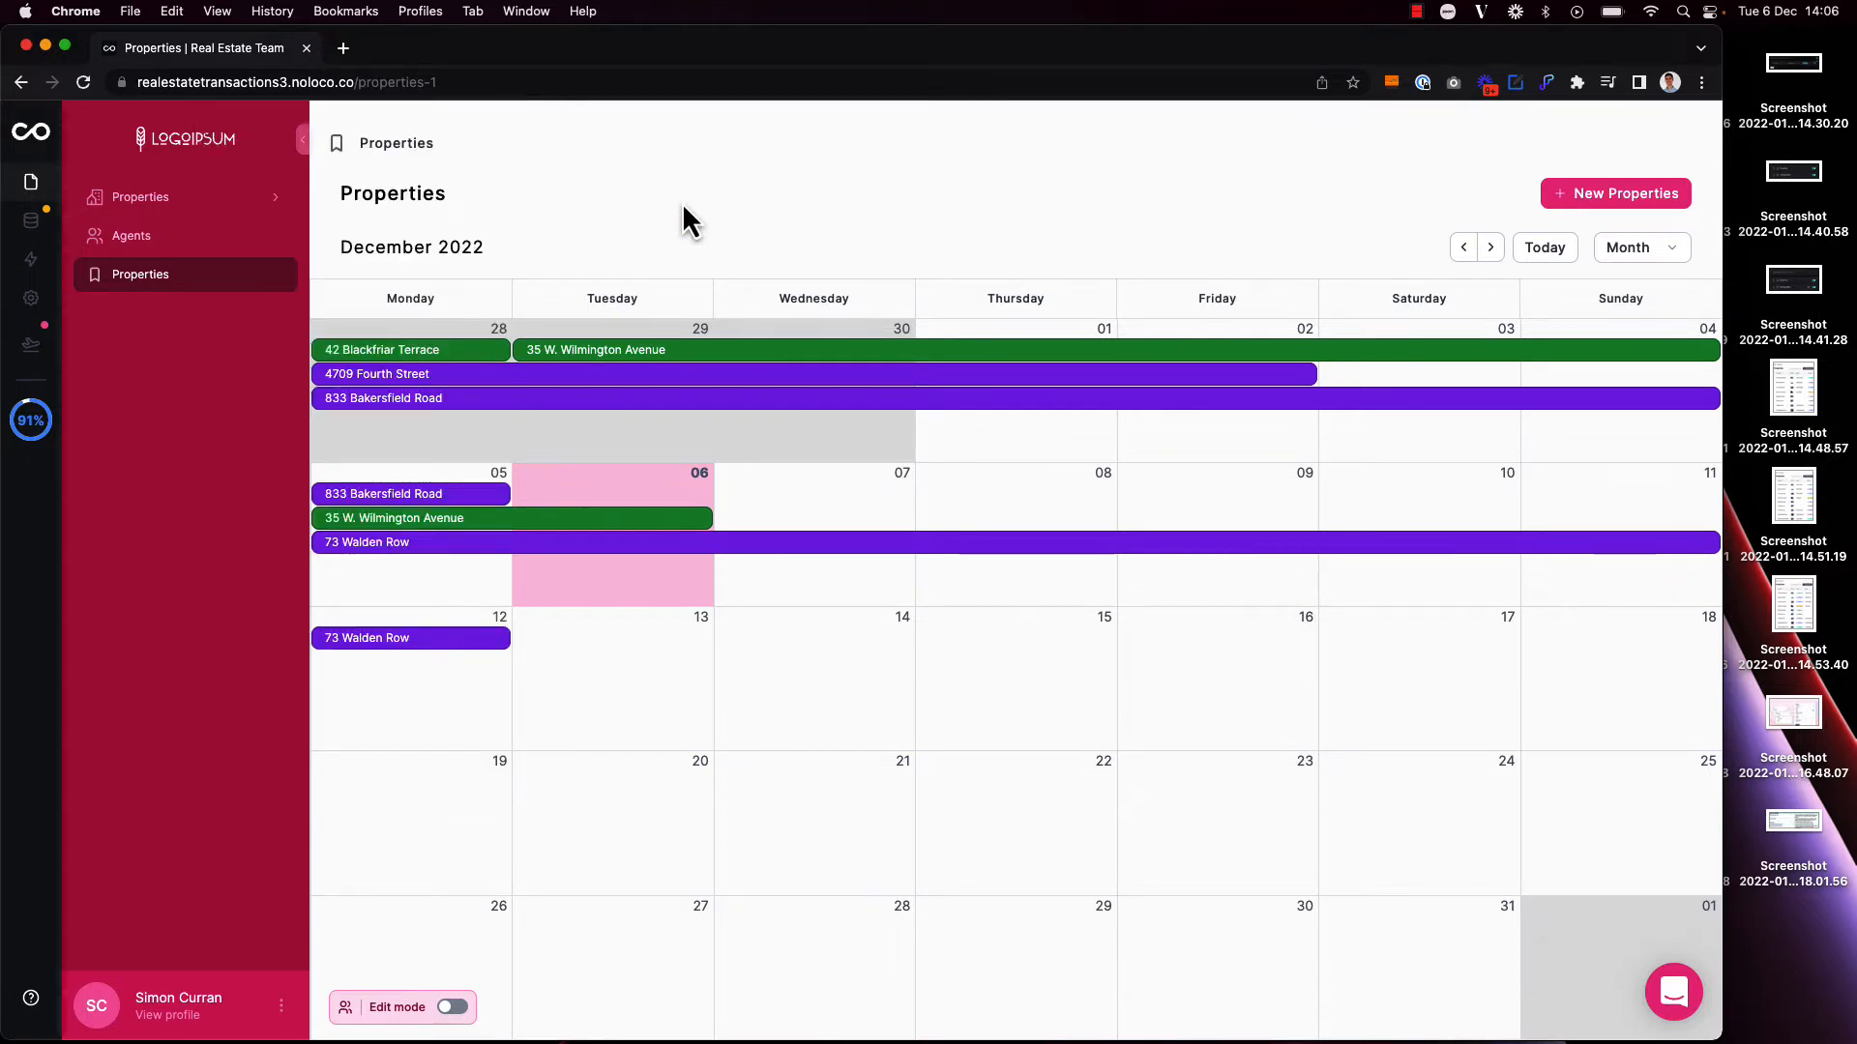
Step: In edit mode, hide the Listing start, Listing expire, Days to expiration and Days on market fields from the calendar events, and leave edit mode
{"action": "key", "text": "super+e"}
{"action": "left_click", "coordinate": [664, 247]}
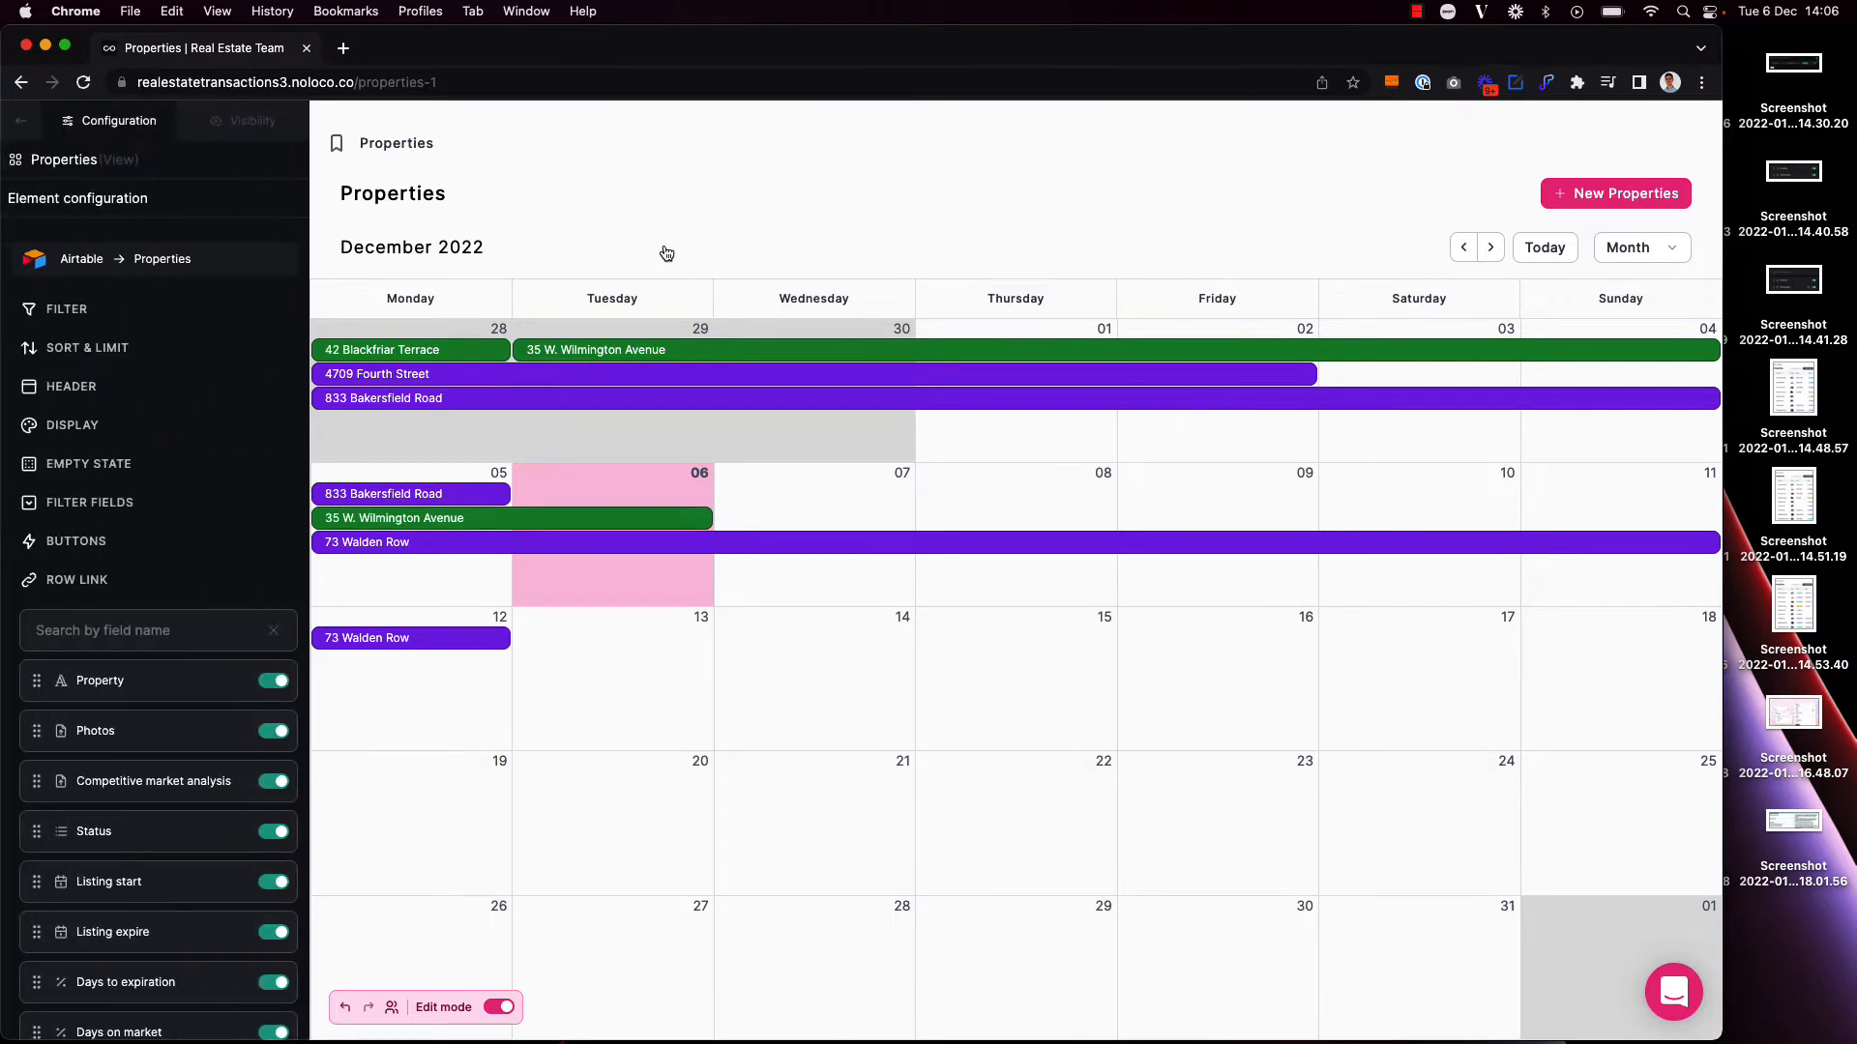
{"action": "scroll", "coordinate": [216, 739], "scroll_direction": "down", "scroll_amount": 2}
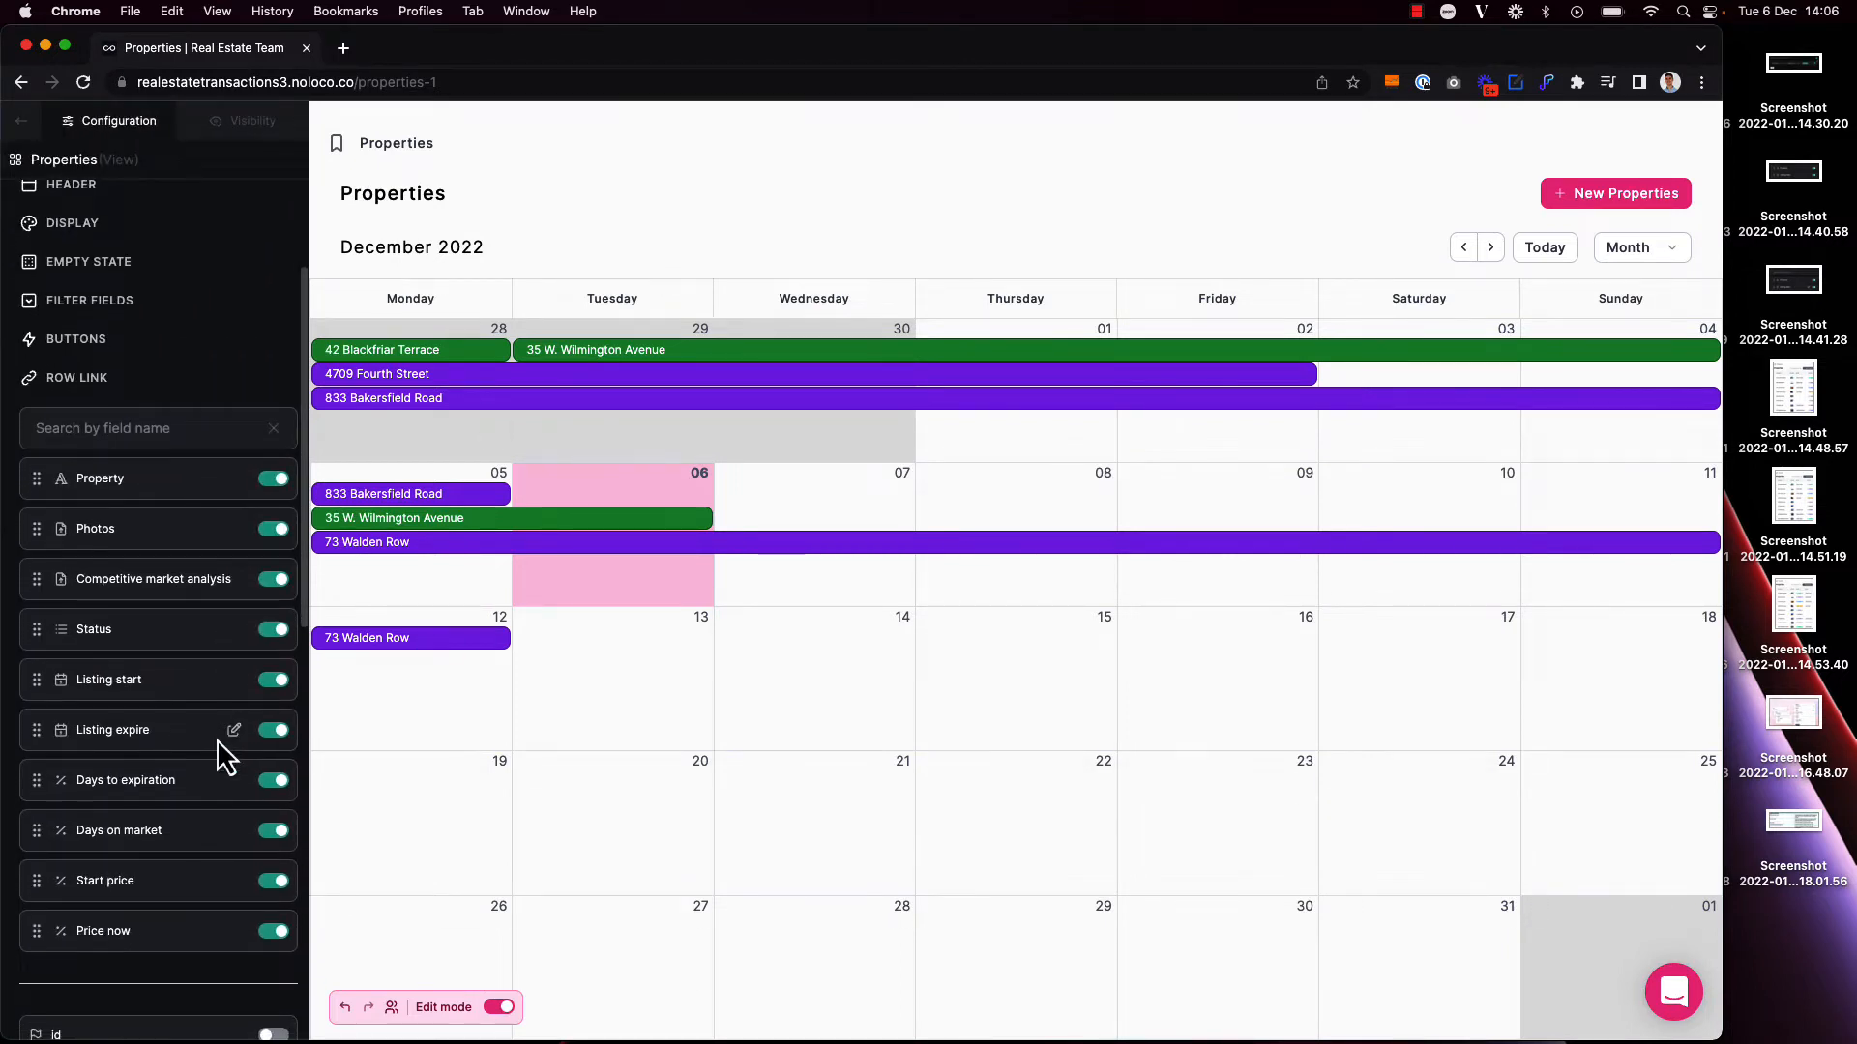
{"action": "scroll", "coordinate": [273, 694], "scroll_direction": "down", "scroll_amount": 3}
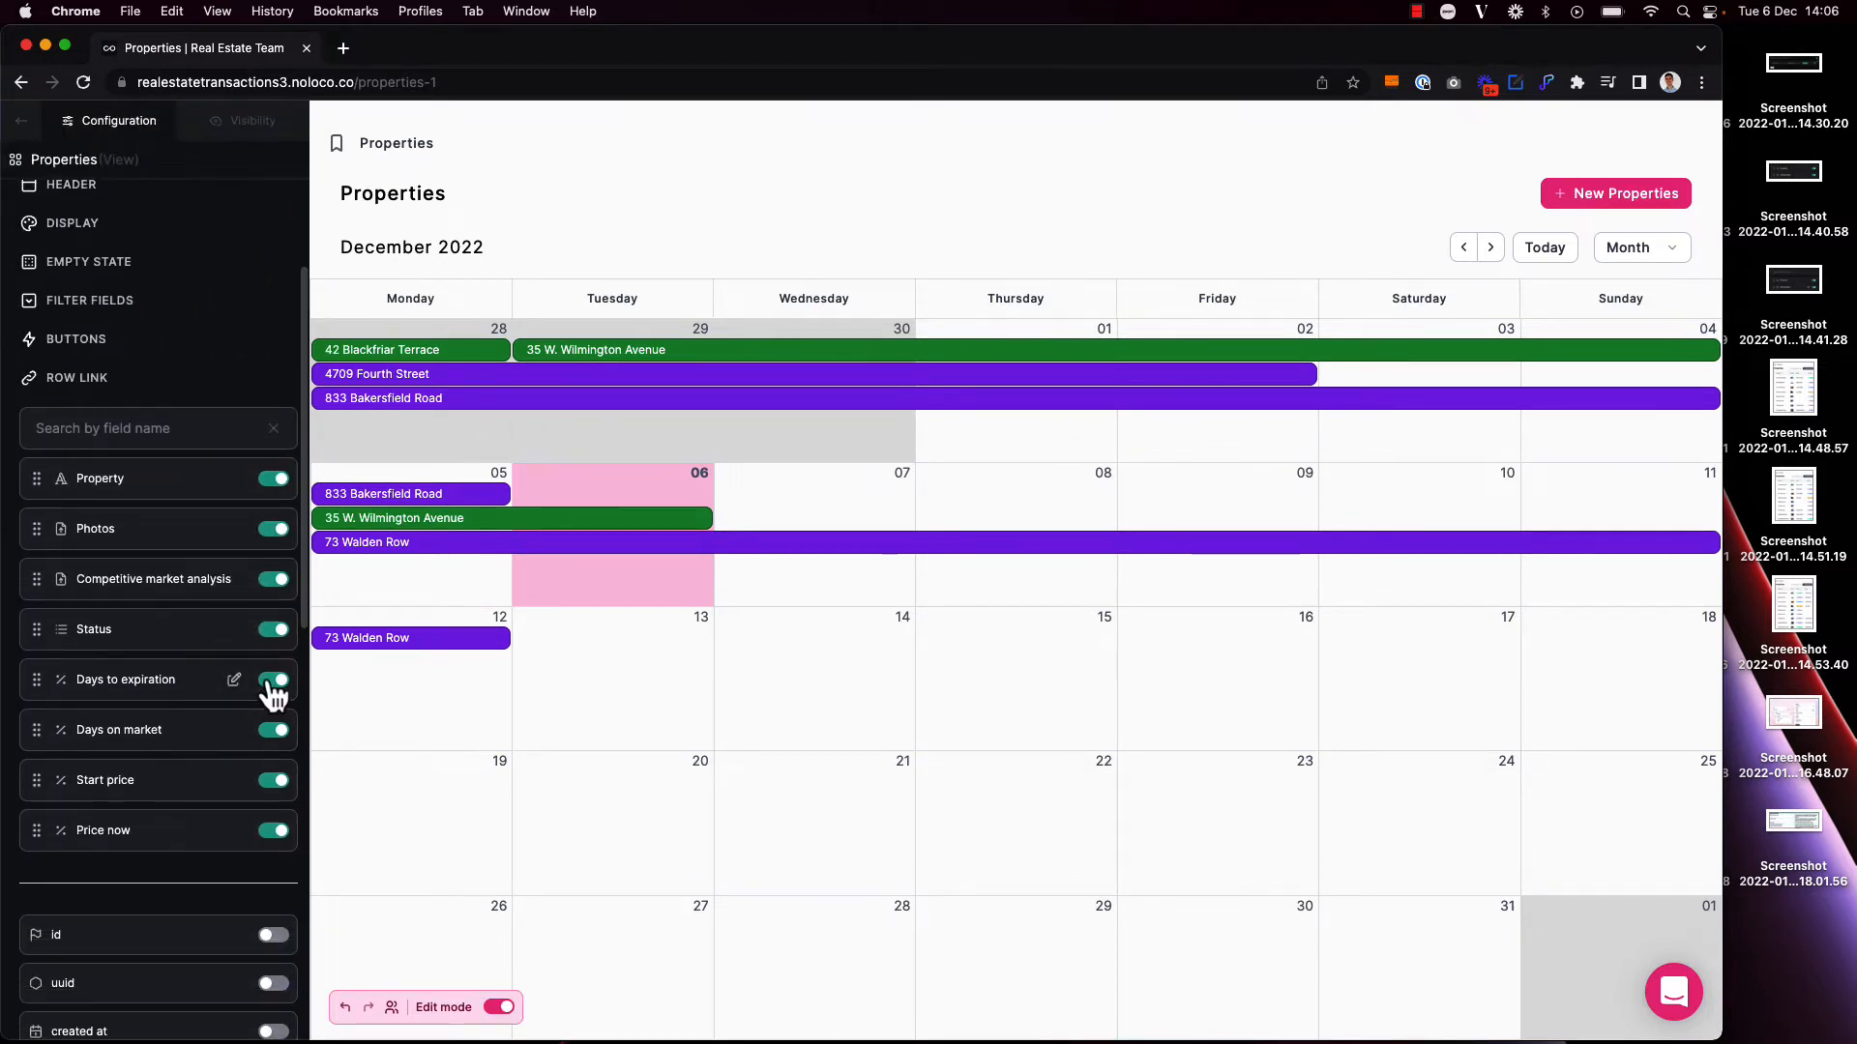
{"action": "left_click", "coordinate": [273, 682]}
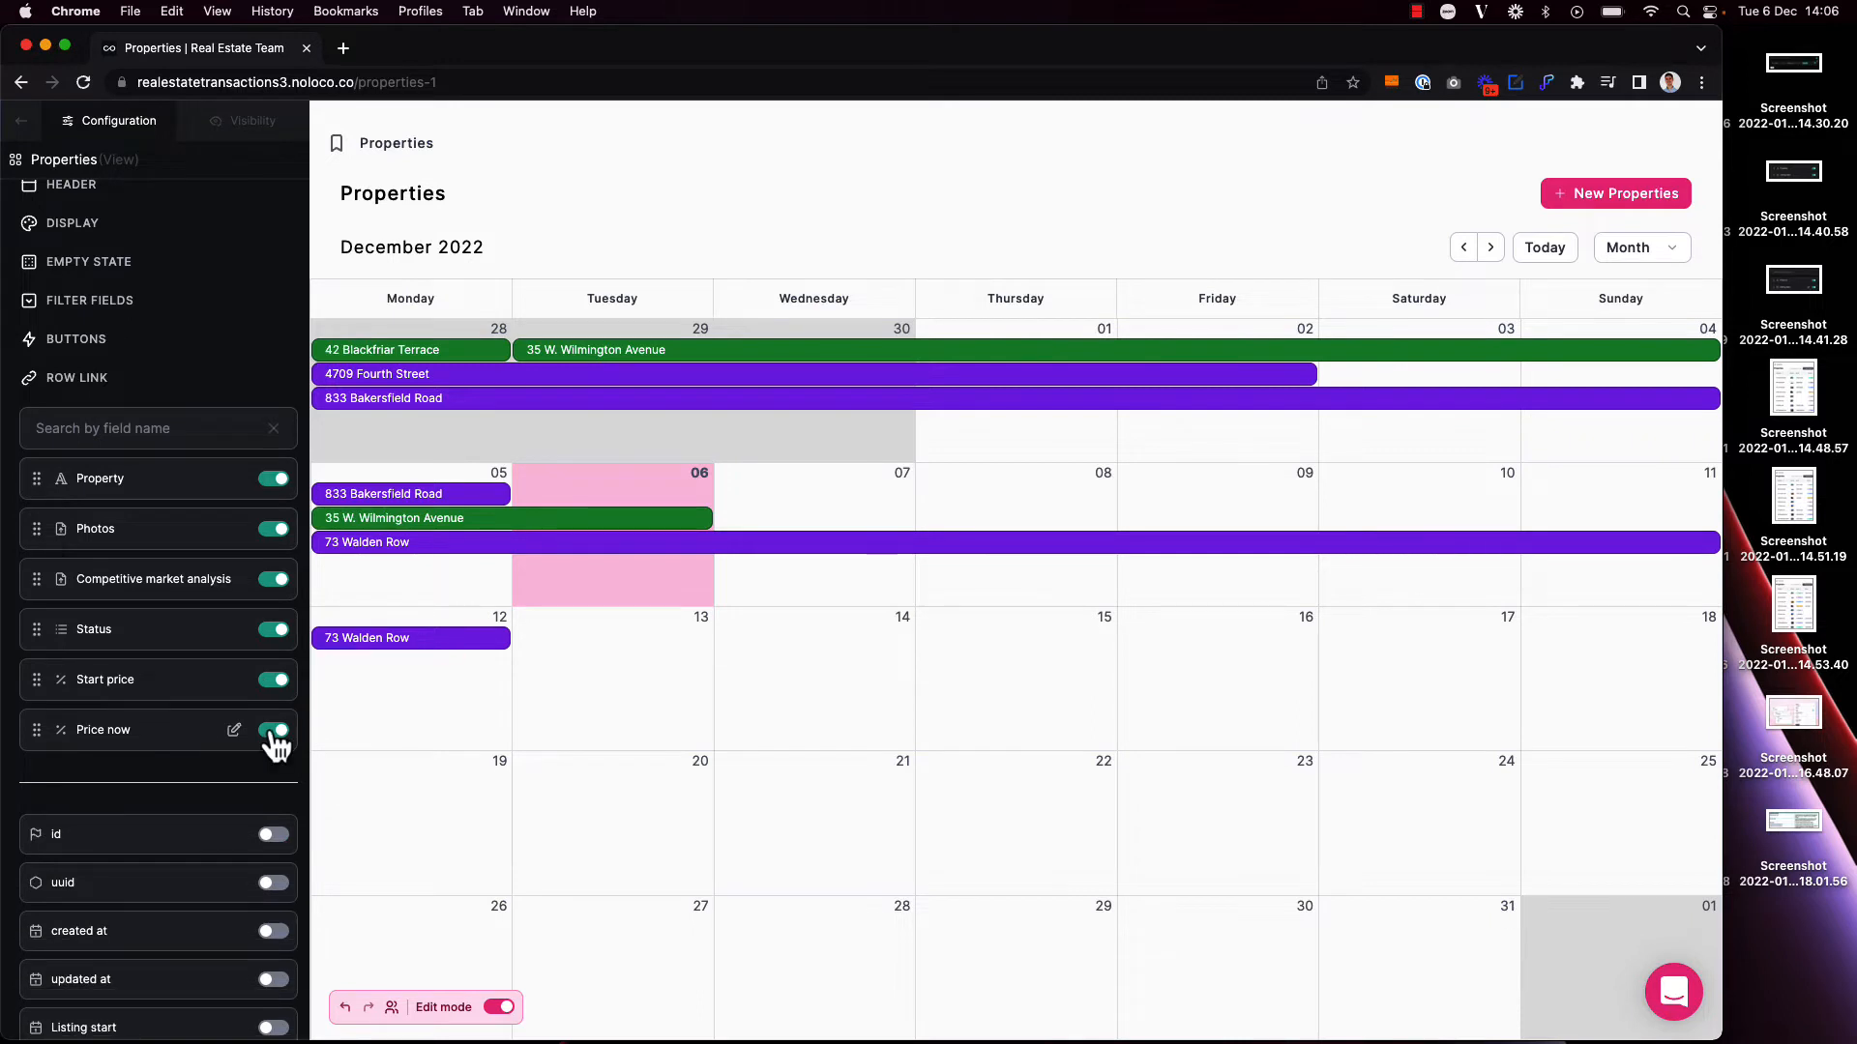
{"action": "left_click", "coordinate": [499, 1007]}
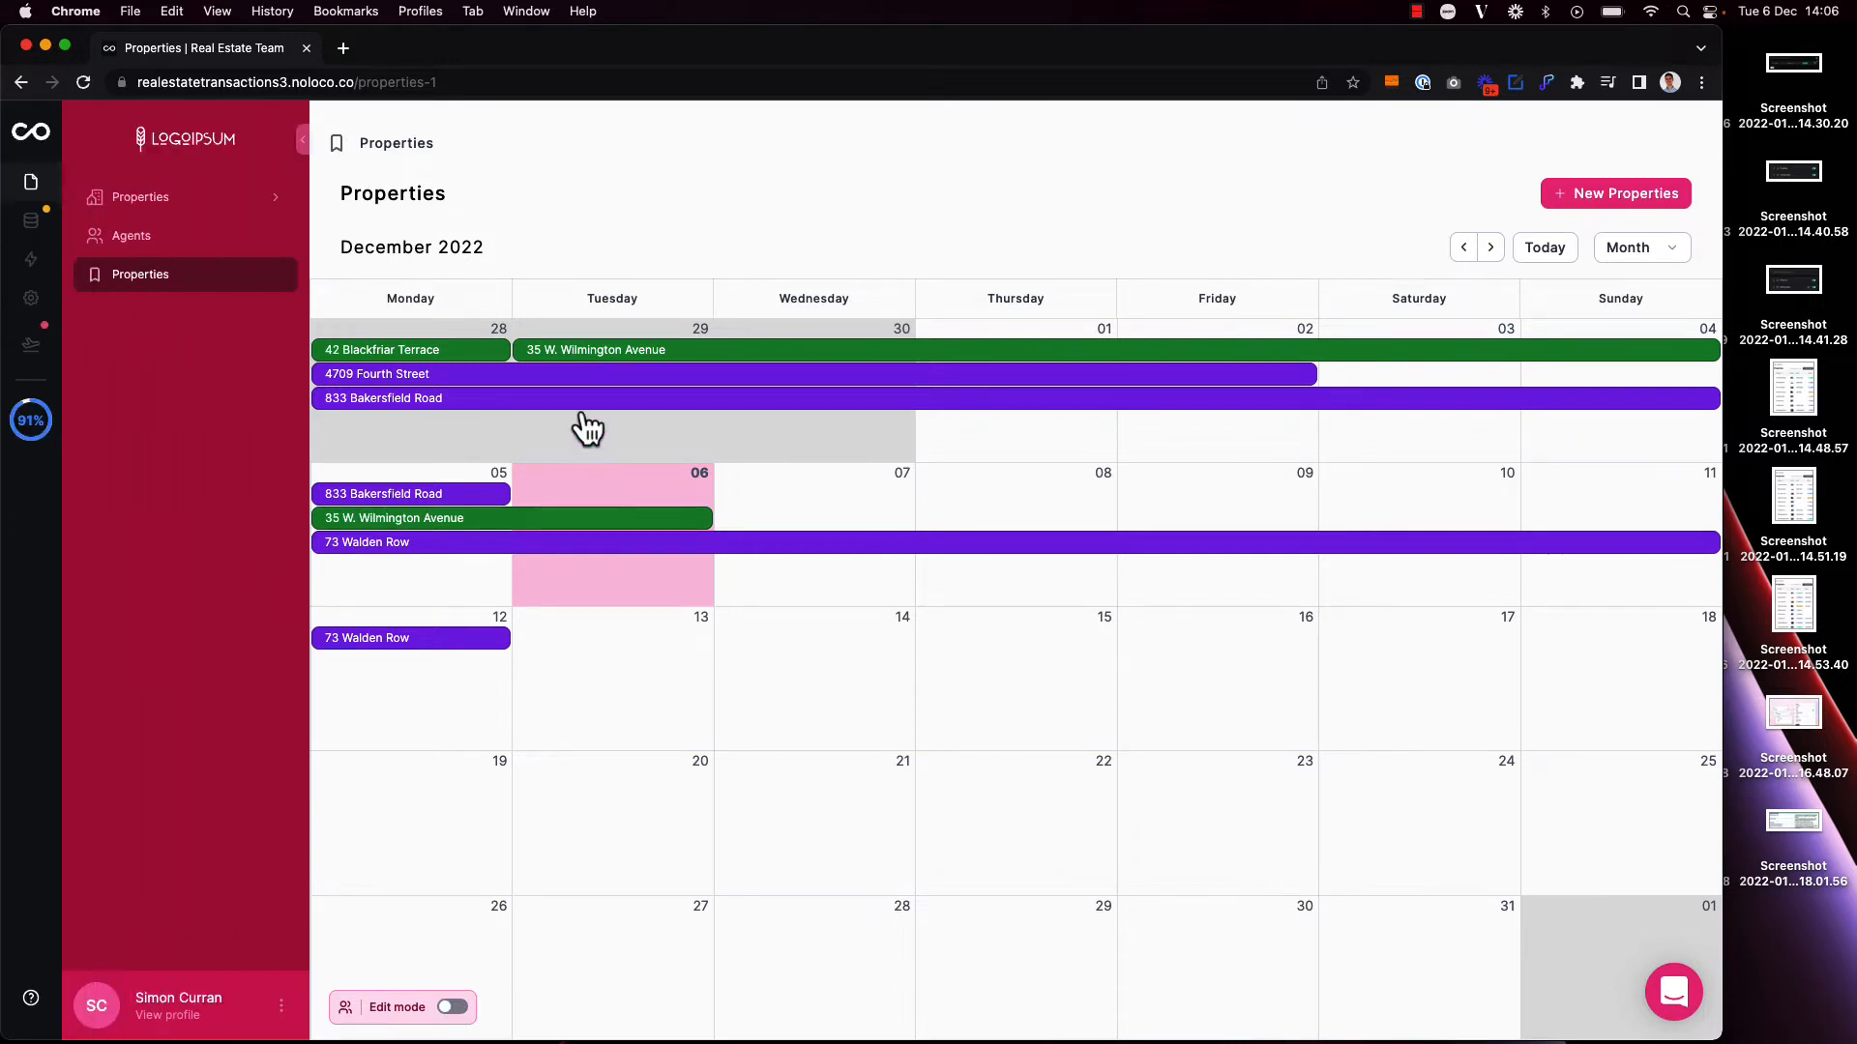
Step: Check the detail pop-up of the listing starting 29 November, and rename the calendar page as Listings with URL path listings
{"action": "left_click", "coordinate": [557, 354]}
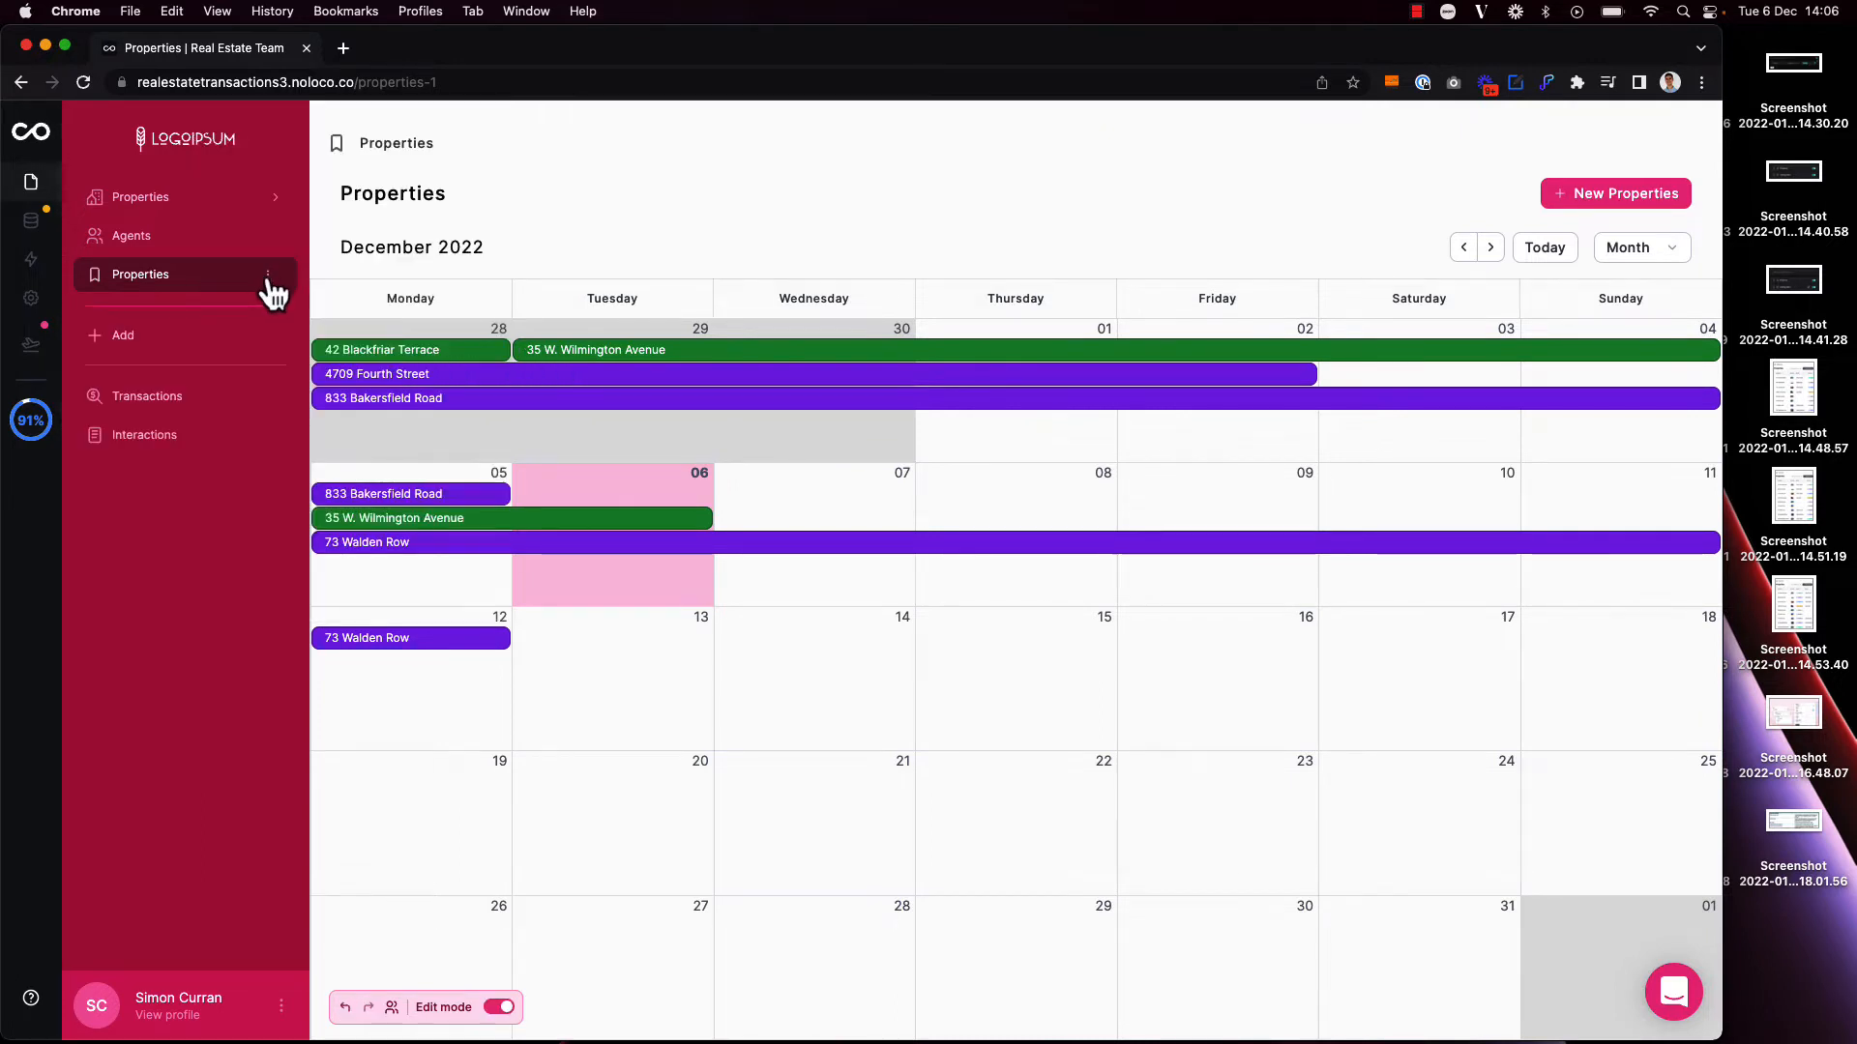
{"action": "left_click", "coordinate": [268, 276]}
{"action": "double_click", "coordinate": [375, 157]}
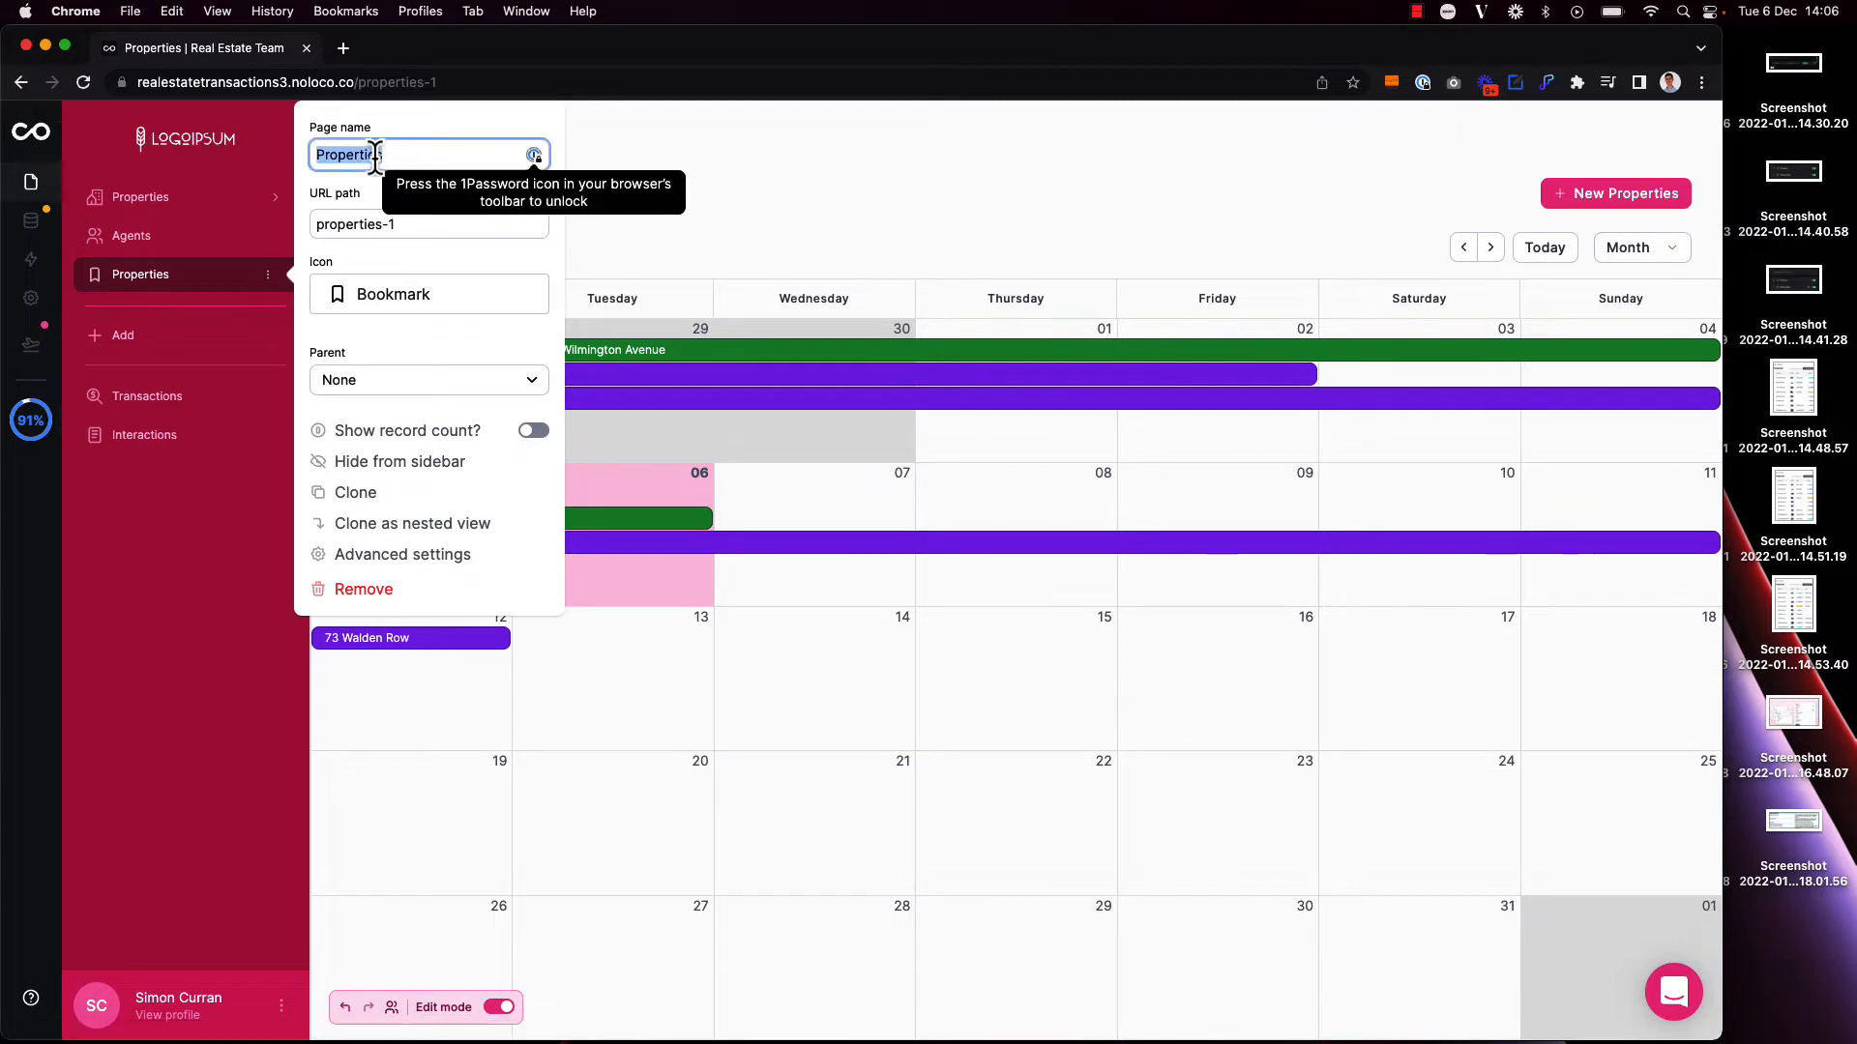
{"action": "type", "text": "Listings"}
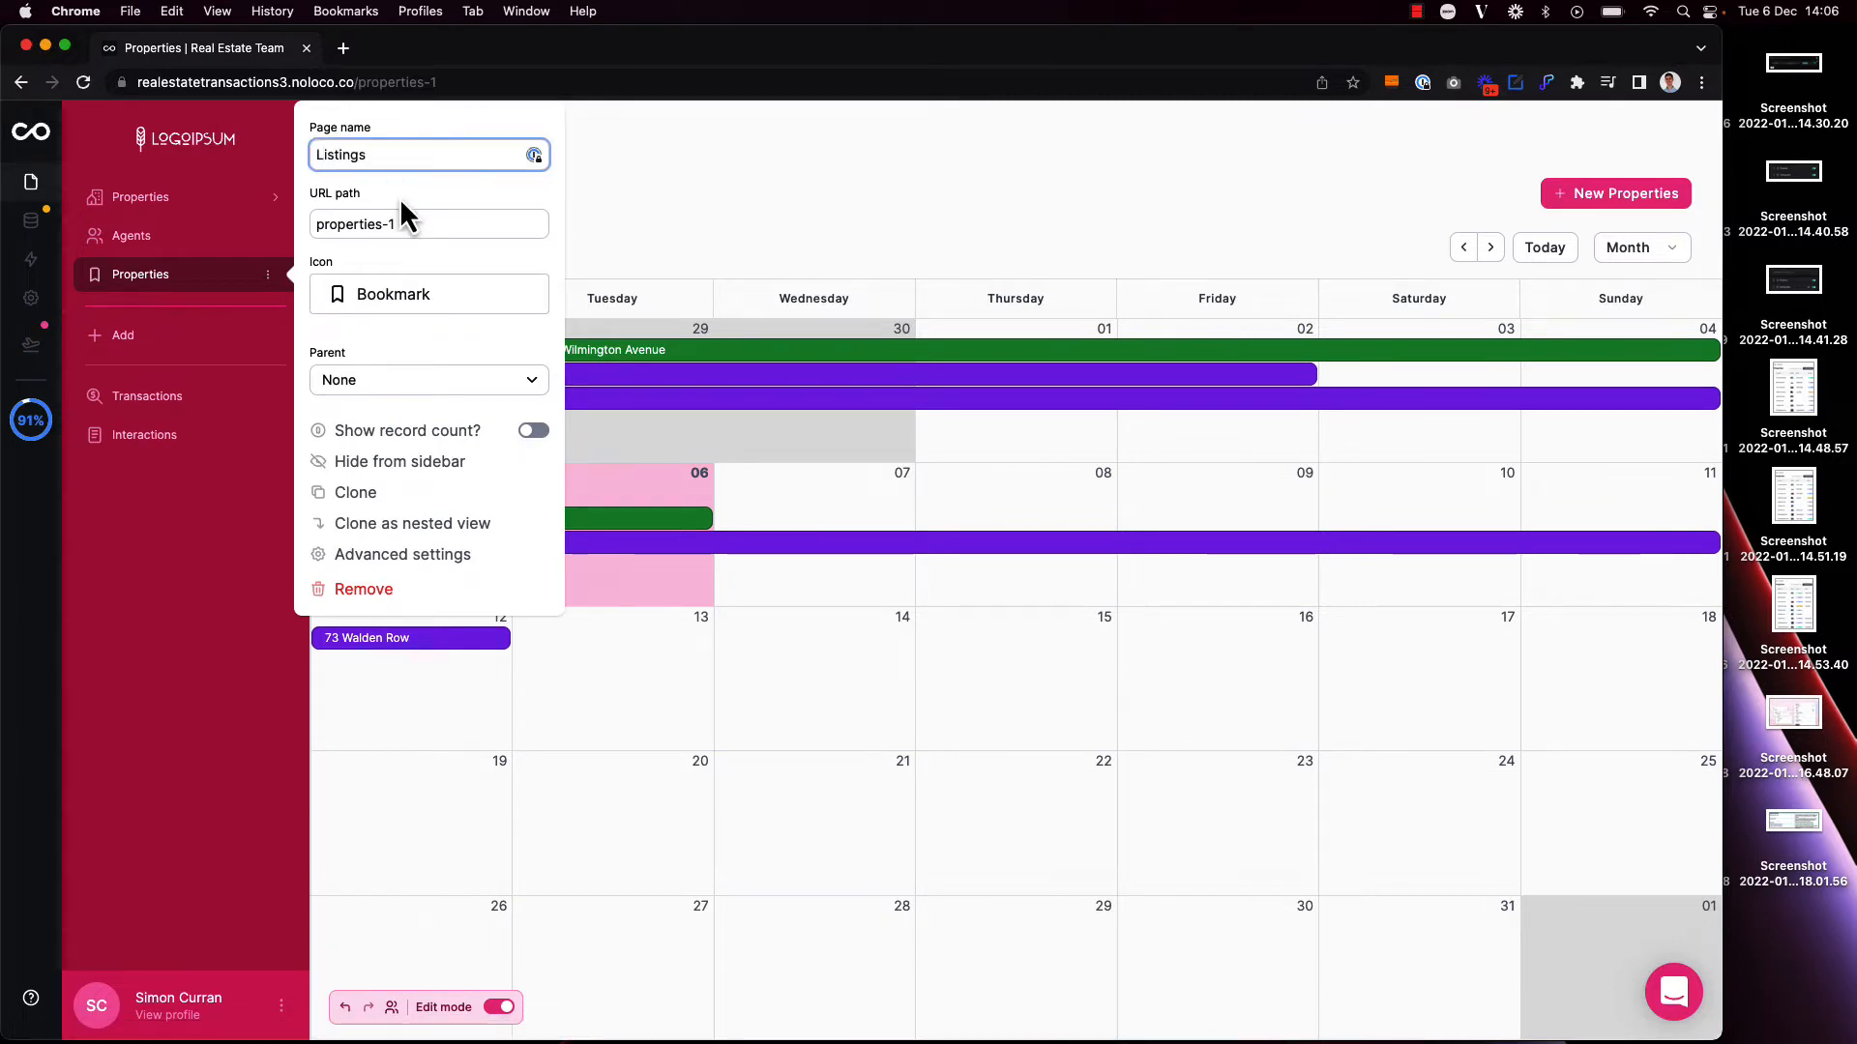
{"action": "key", "text": "Tab"}
{"action": "type", "text": "listing"}
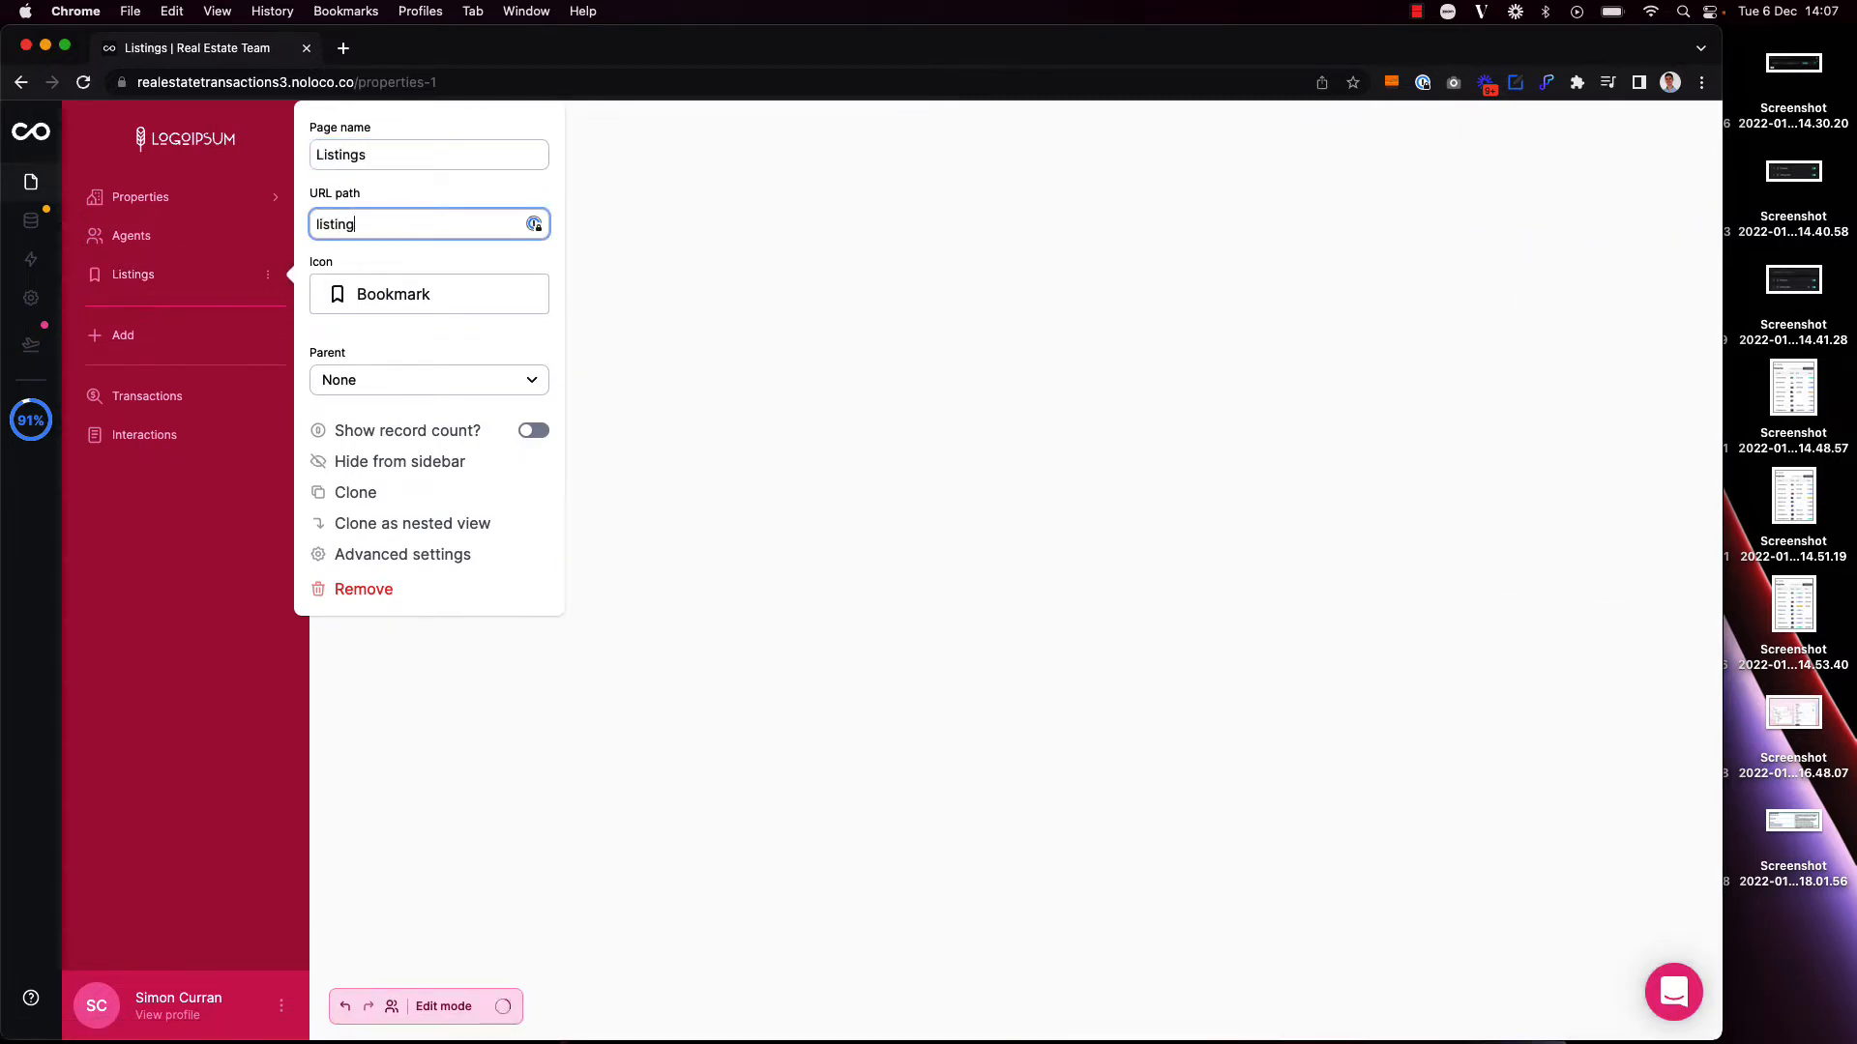
{"action": "type", "text": "s"}
{"action": "left_click", "coordinate": [706, 221]}
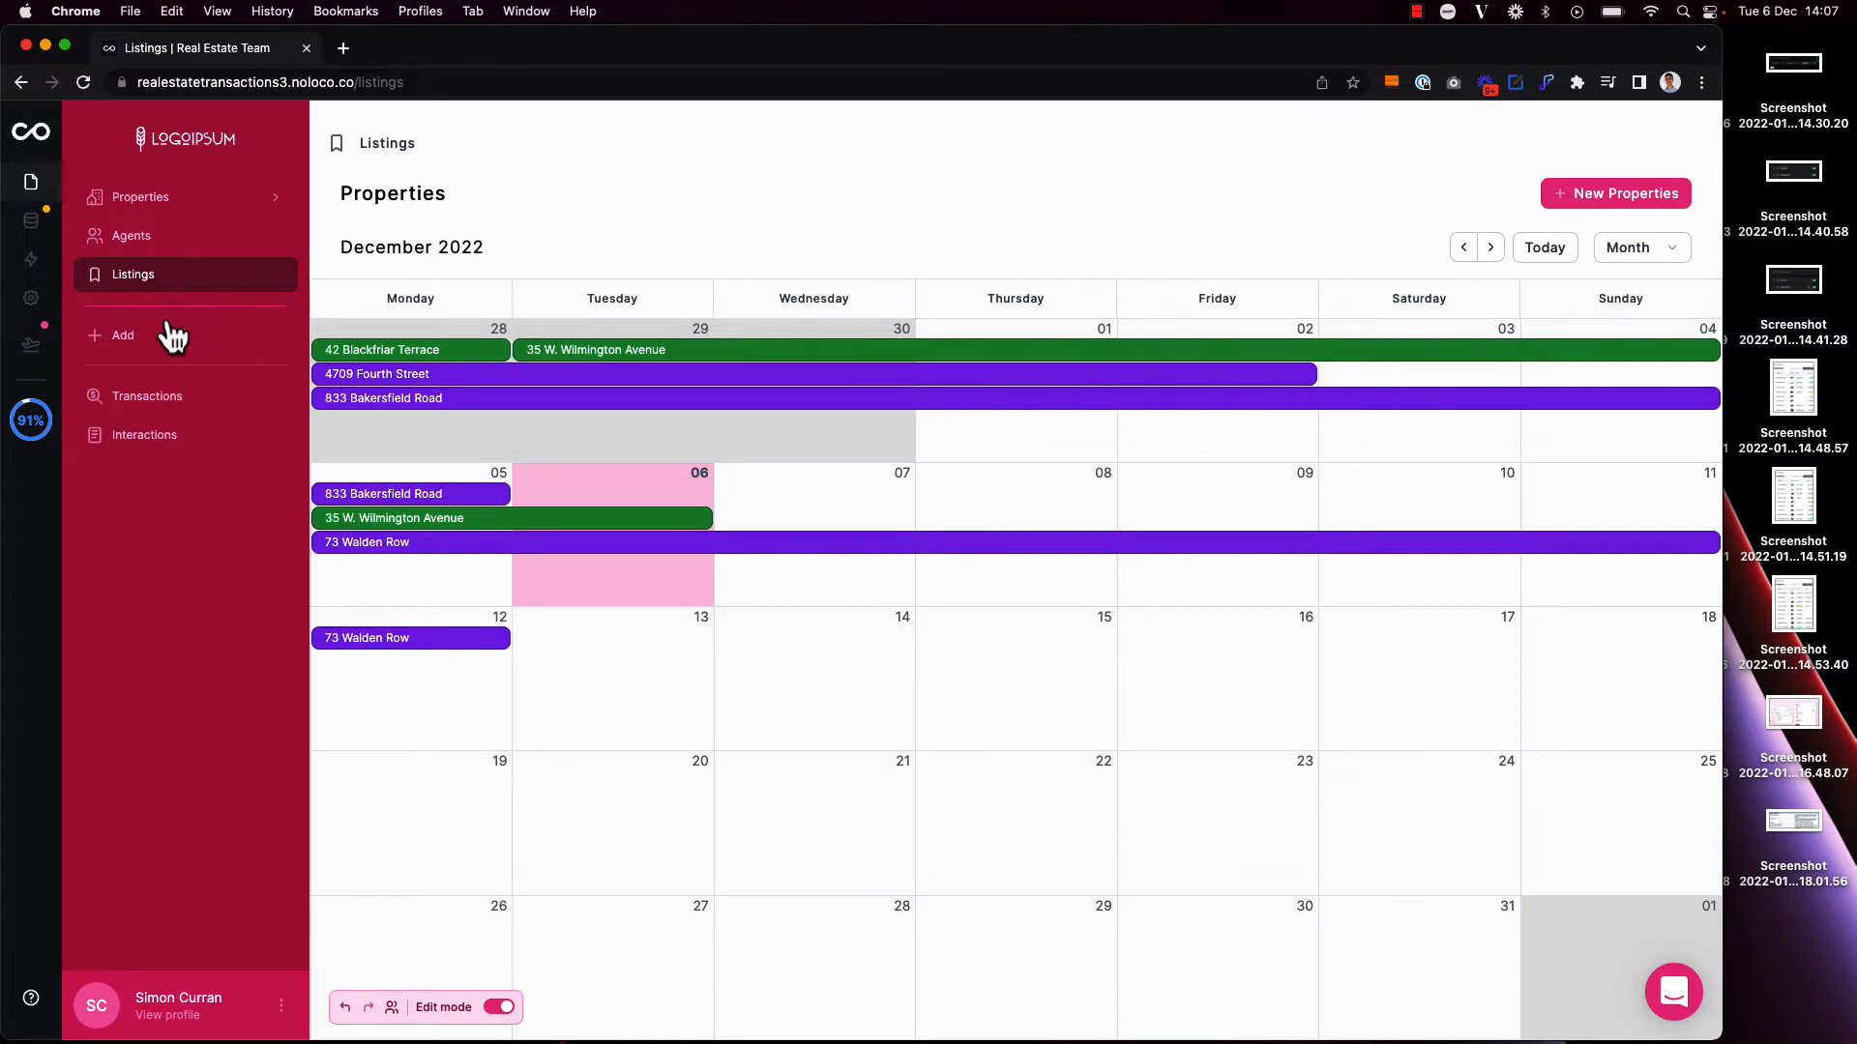
Step: Add a page for the Airtable Interactions collection, named Viewings with URL path viewings
{"action": "left_click", "coordinate": [131, 340]}
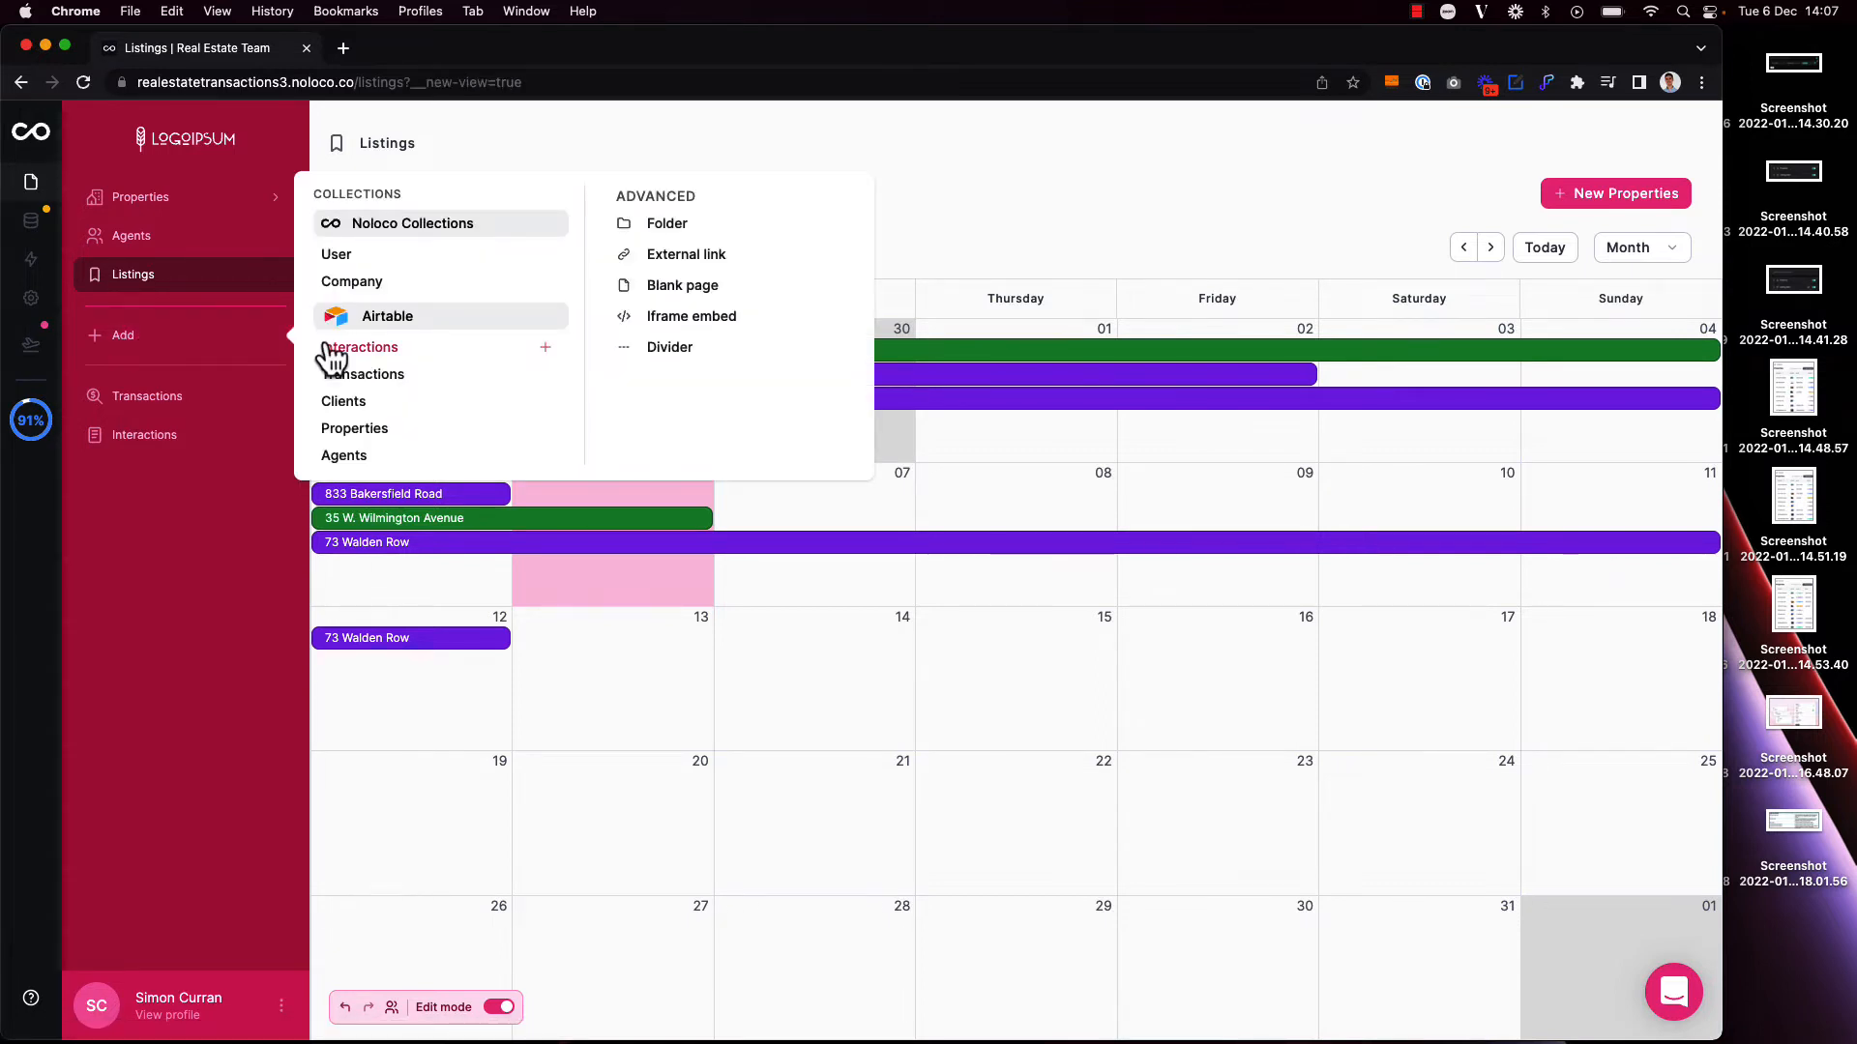
{"action": "left_click", "coordinate": [381, 350]}
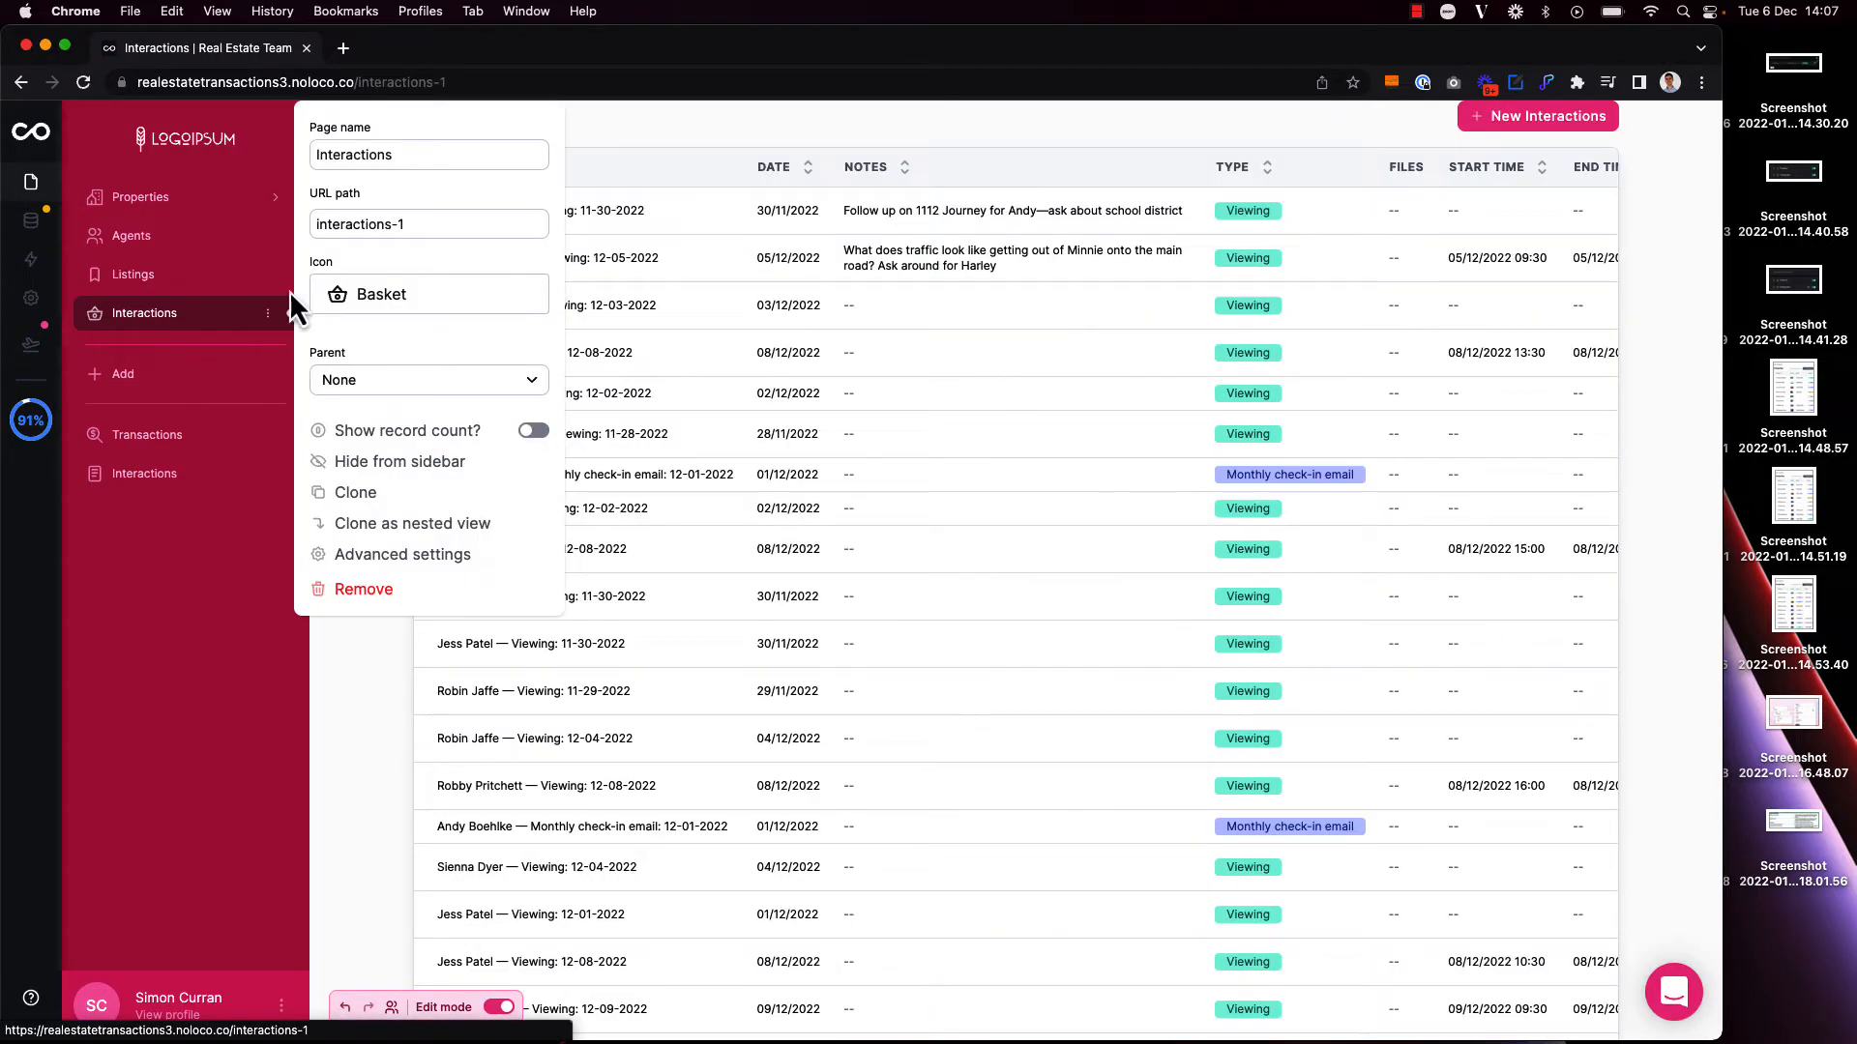
{"action": "double_click", "coordinate": [474, 153]}
{"action": "type", "text": "Viewi"}
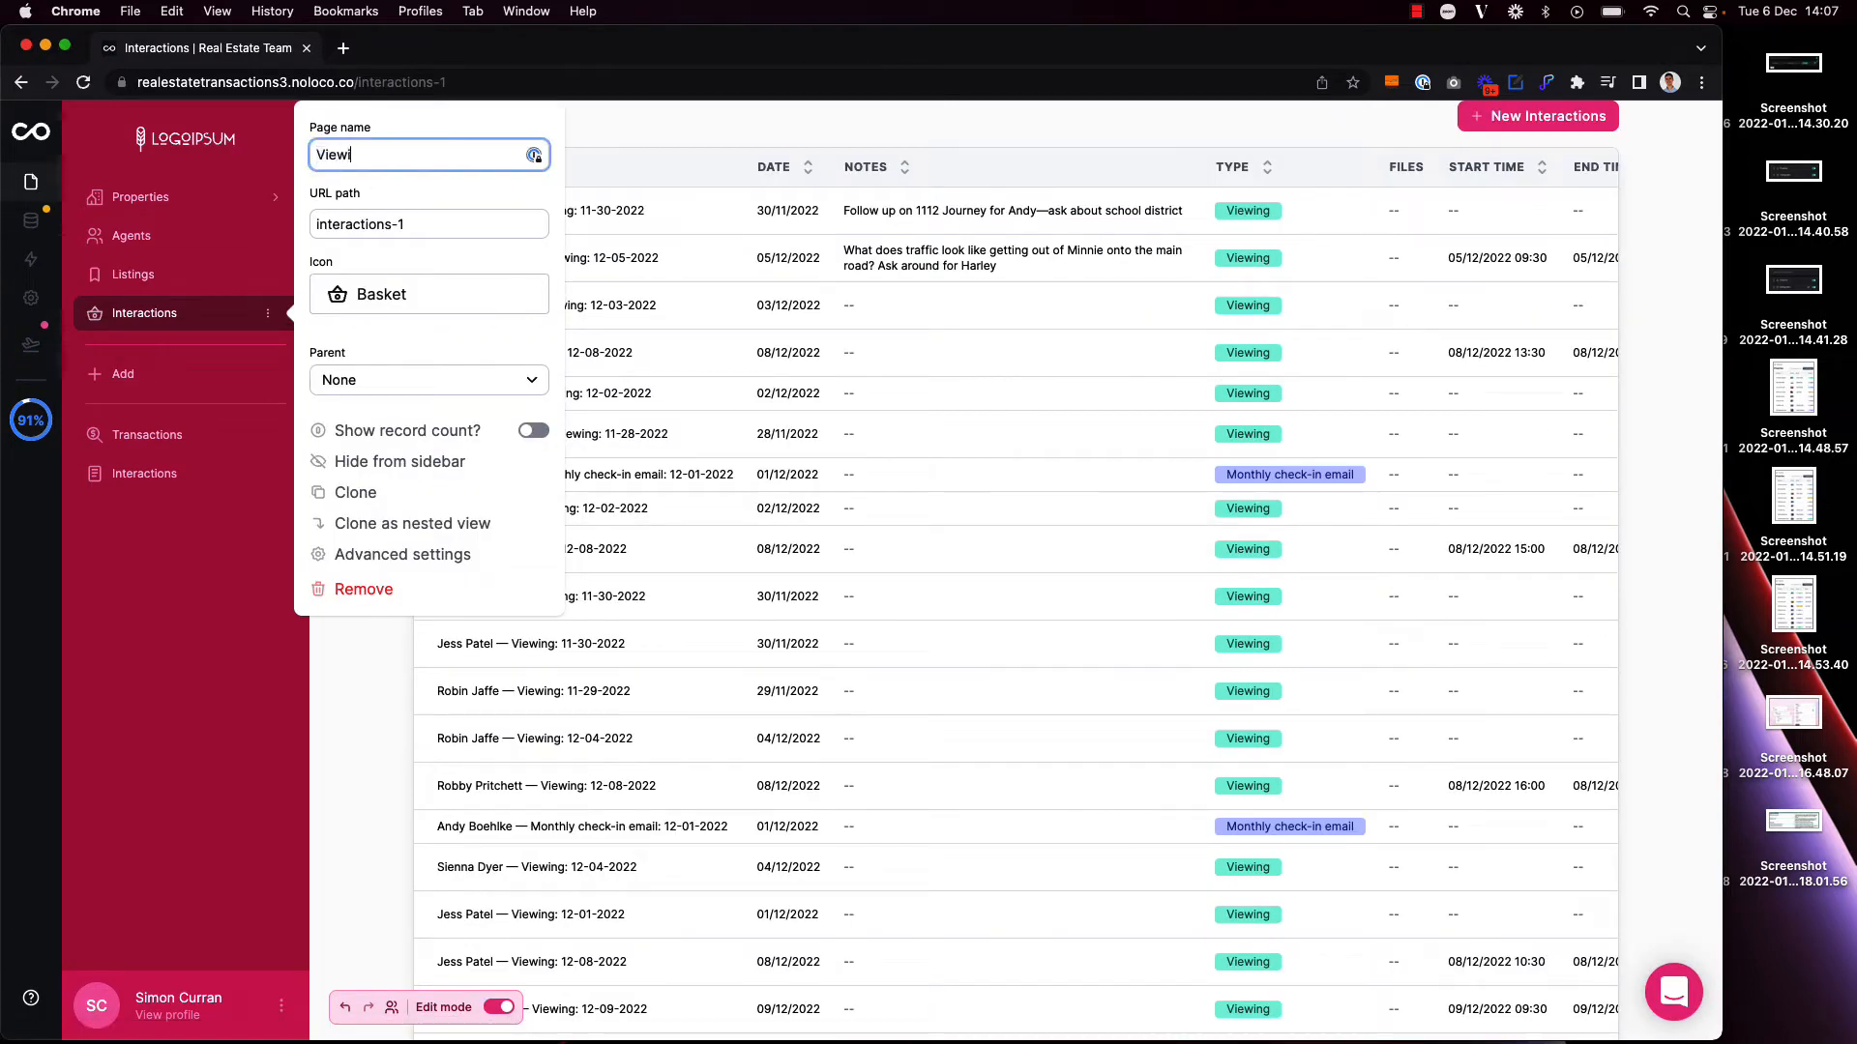
{"action": "type", "text": "ngs"}
{"action": "key", "text": "Tab"}
{"action": "type", "text": "viewings"}
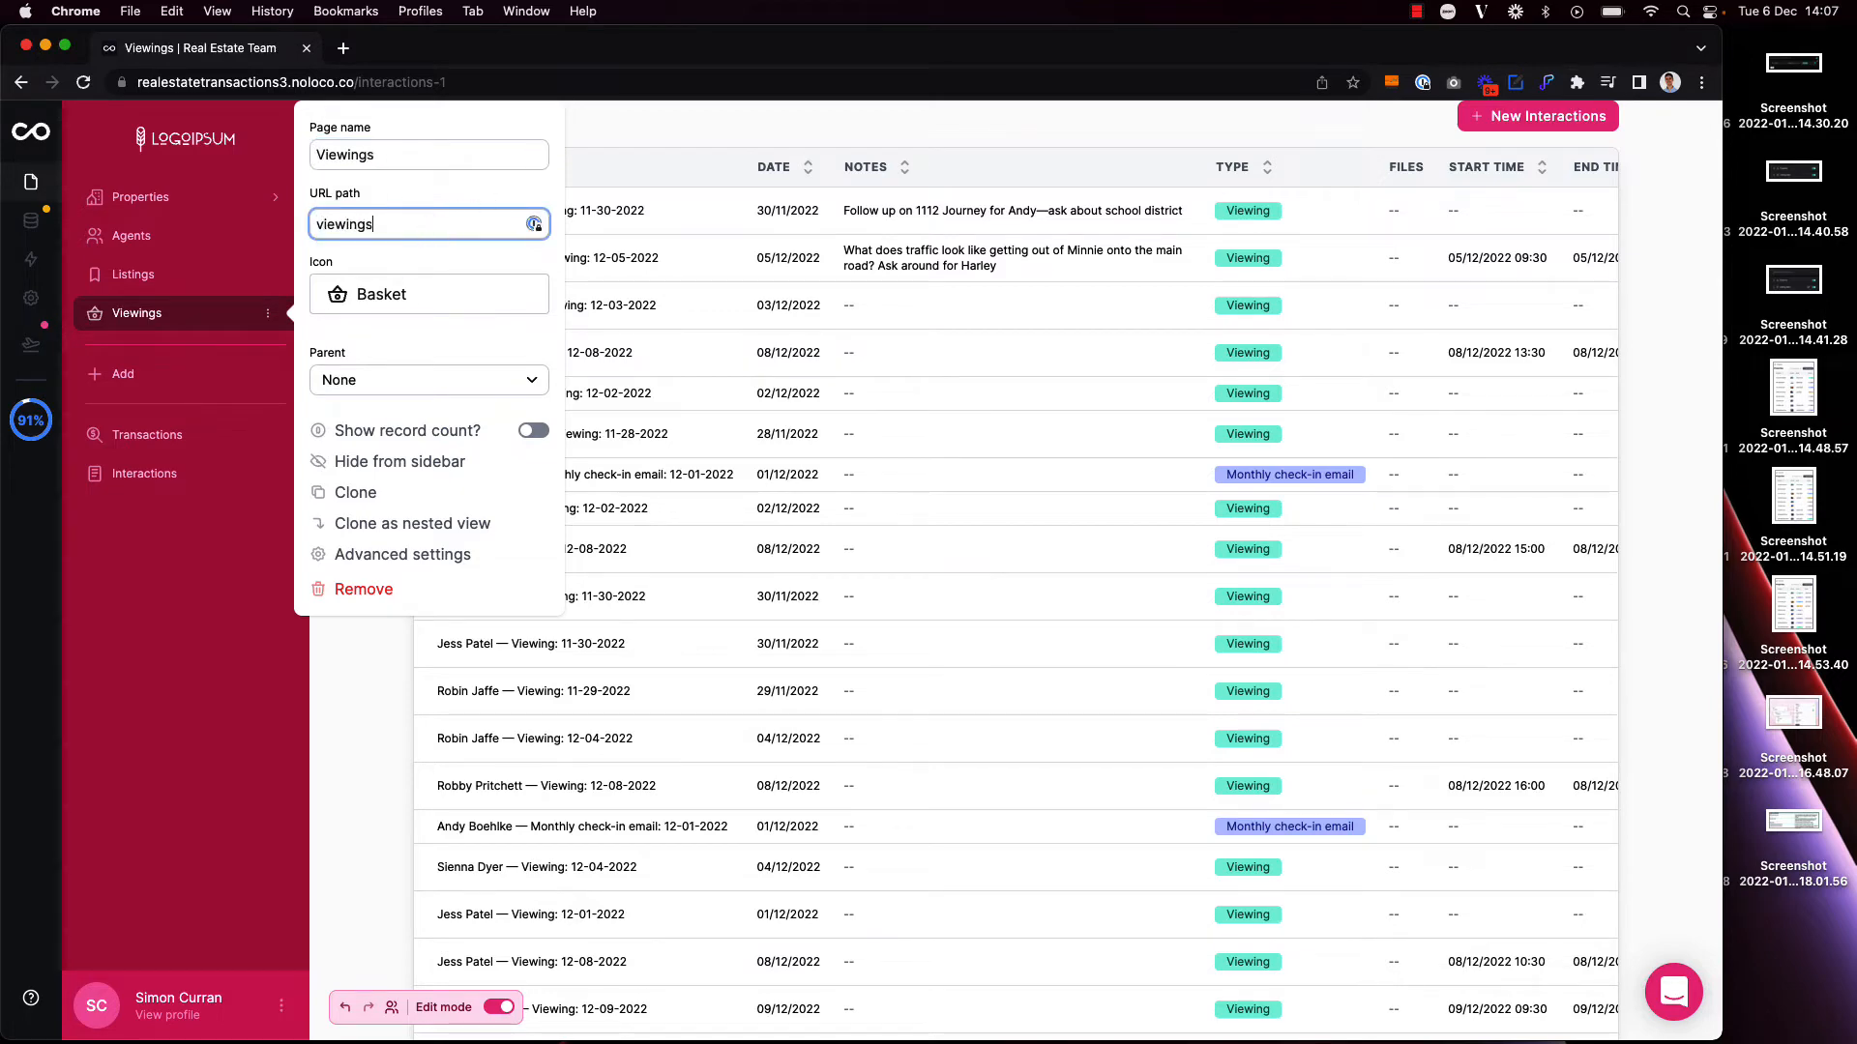
Step: Find an eye-related icon and set the Viewings page icon to the glasses
{"action": "left_click", "coordinate": [358, 300]}
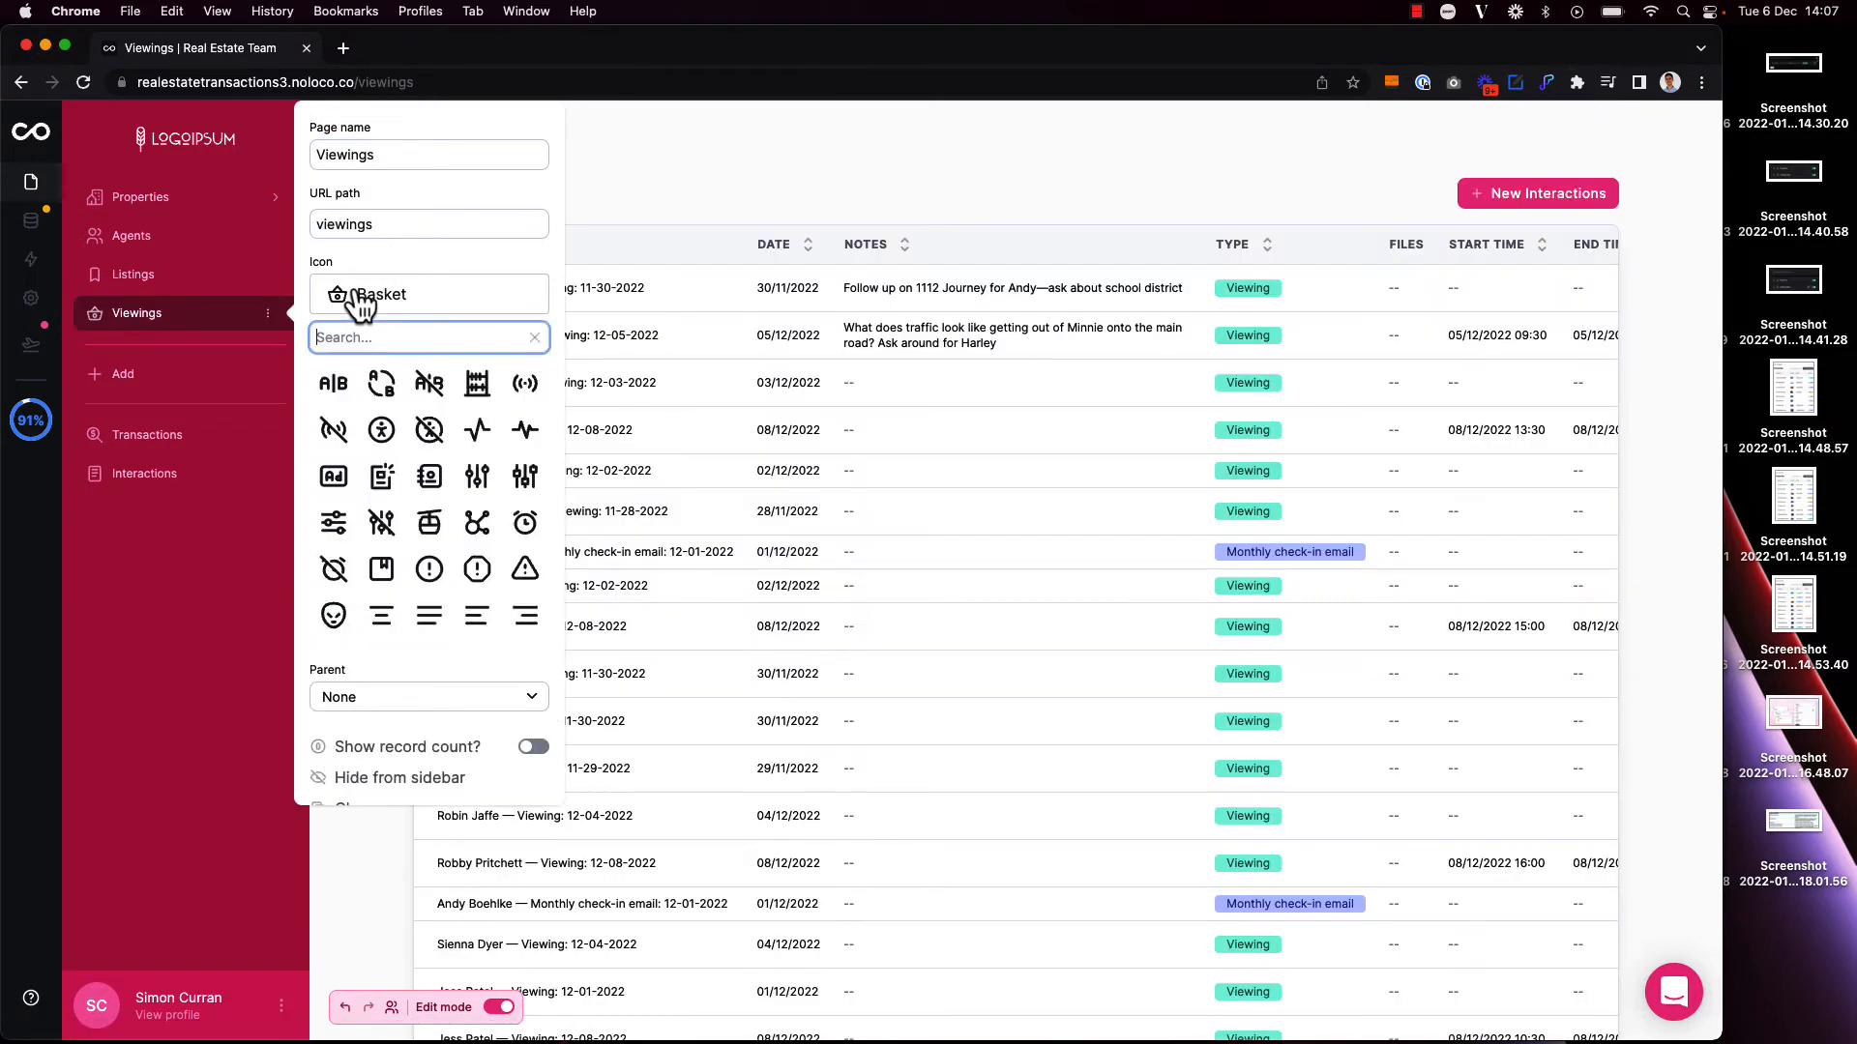
{"action": "type", "text": "eye"}
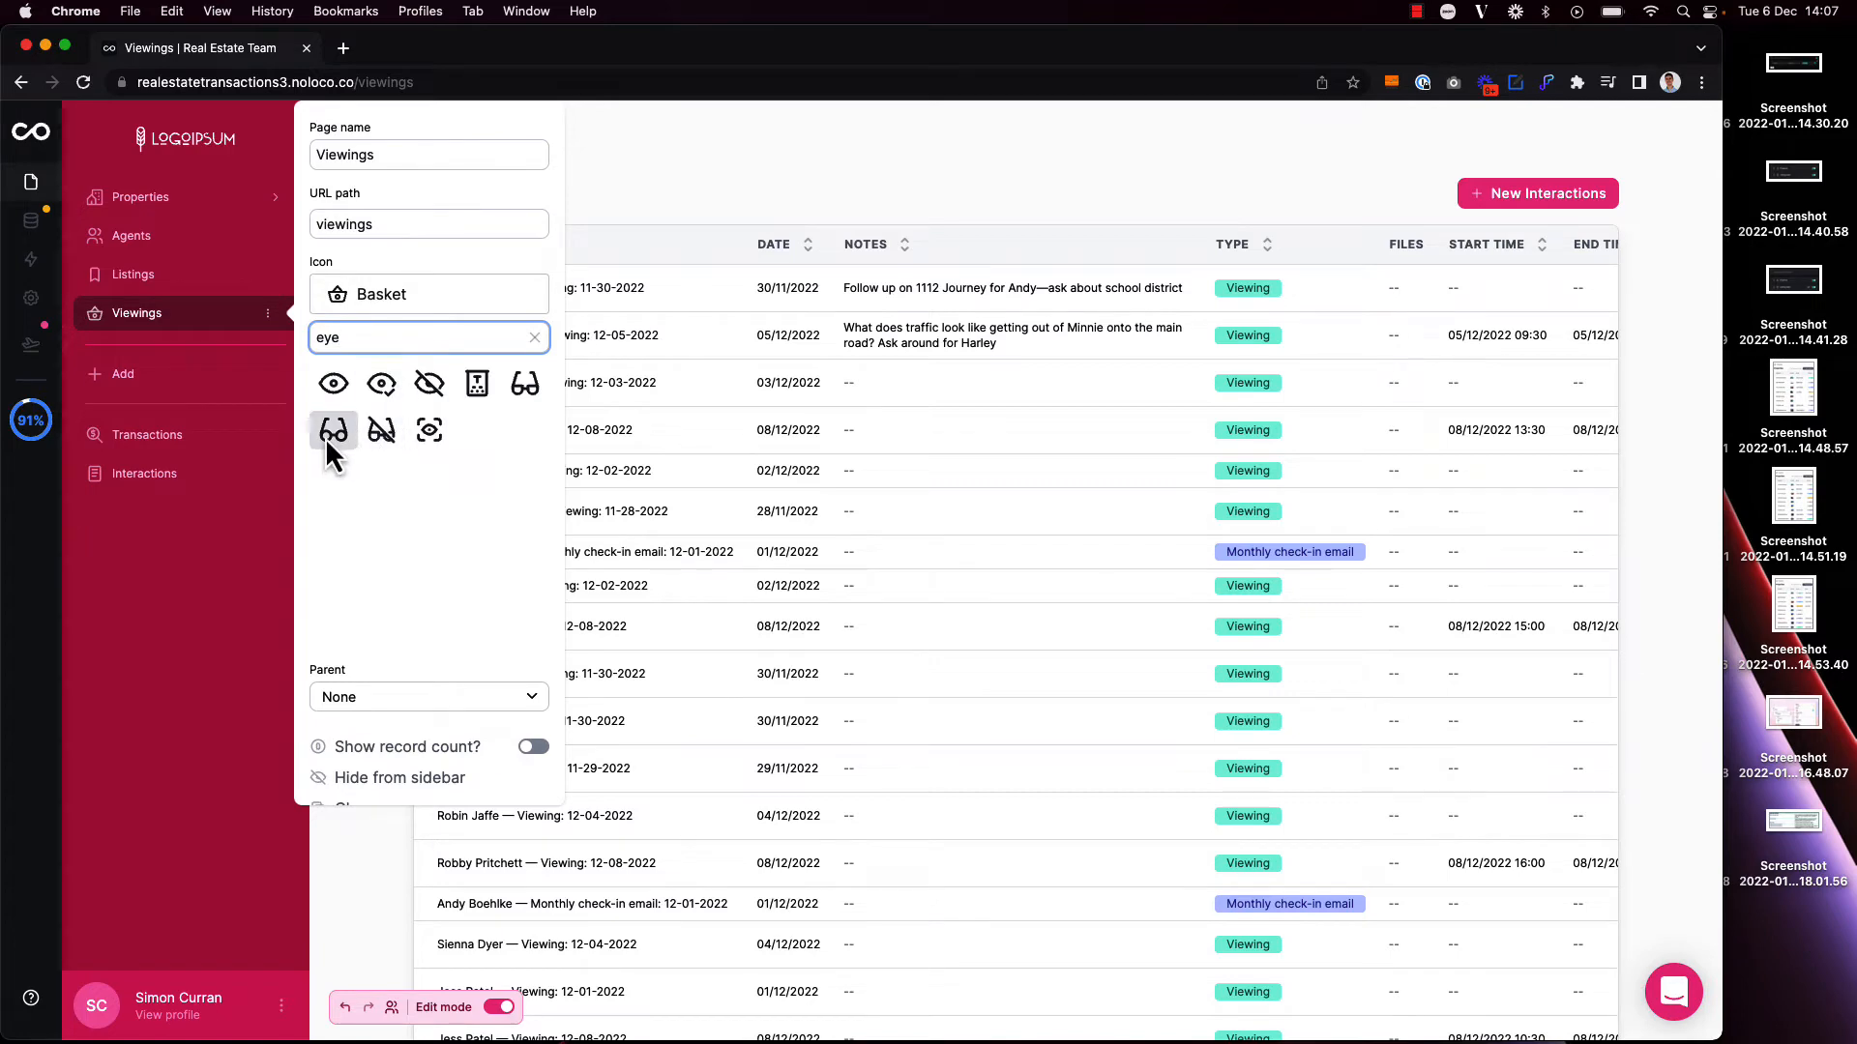
{"action": "left_click", "coordinate": [332, 433]}
{"action": "left_click", "coordinate": [715, 159]}
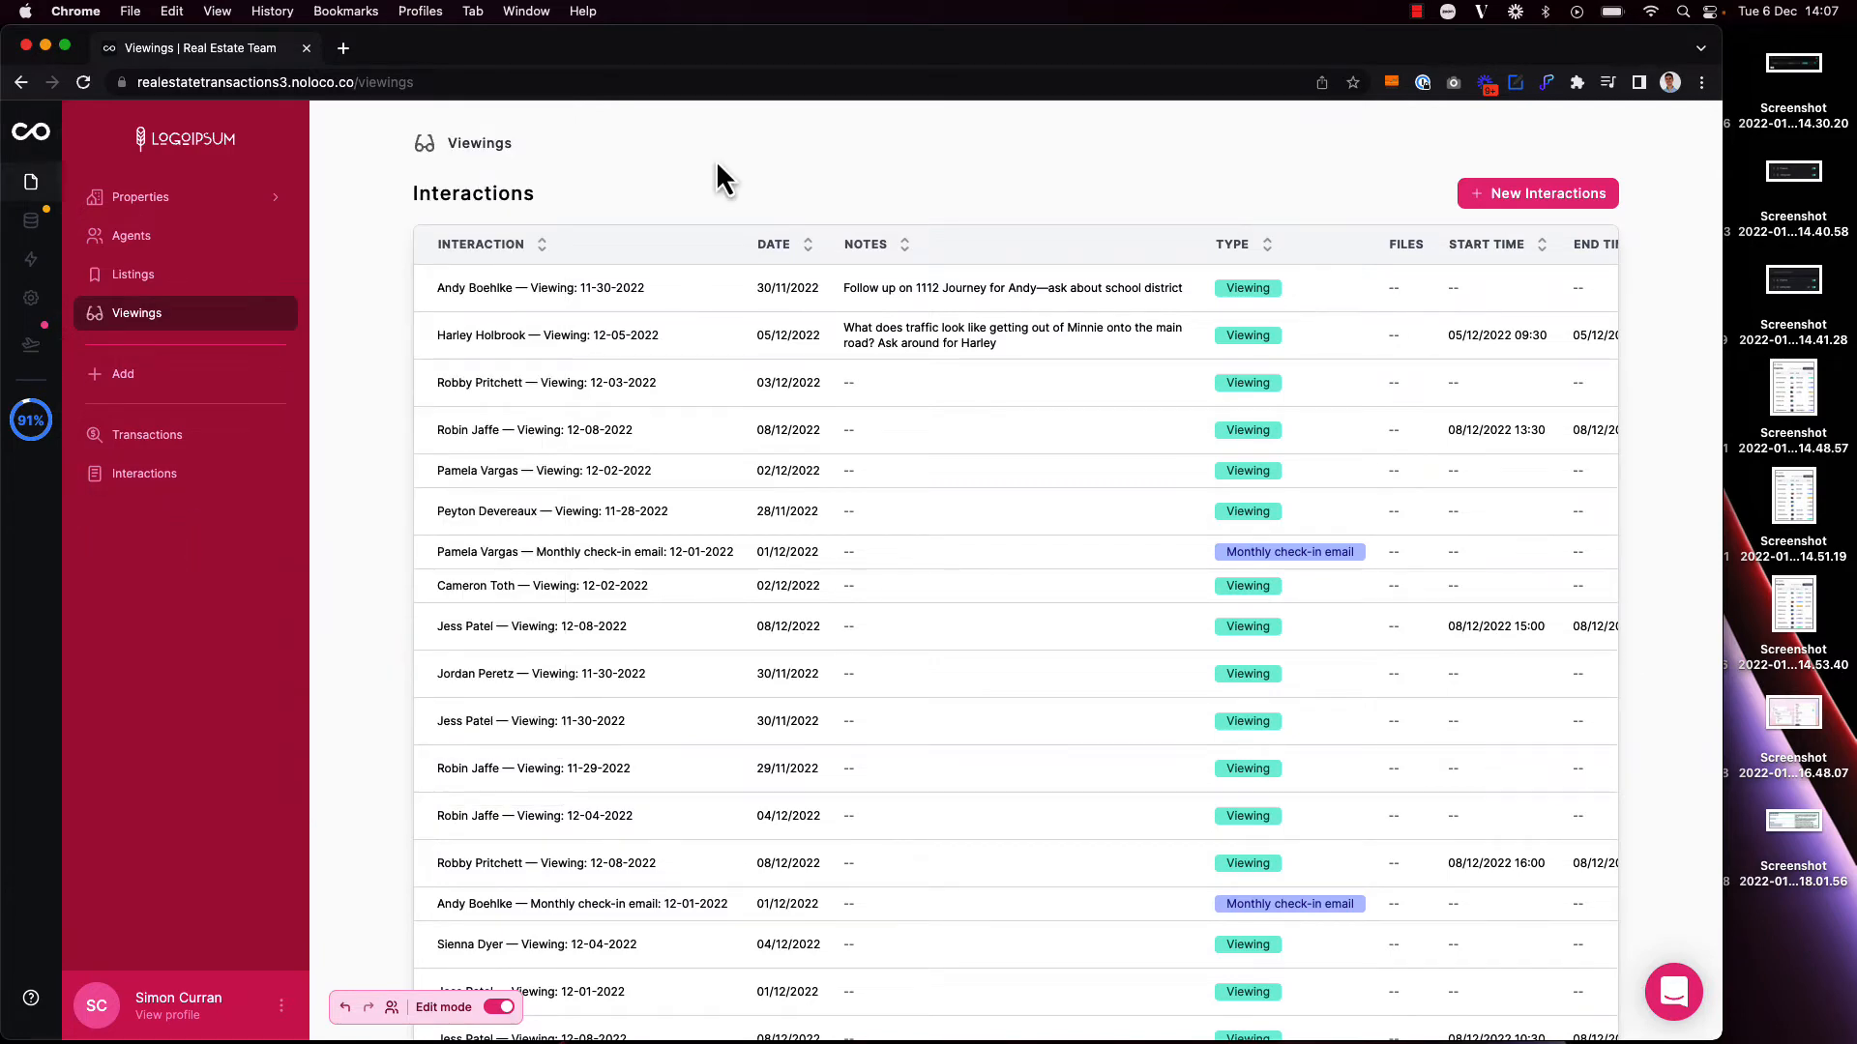
Step: Display the Viewings page as a calendar, with Start Time as the event start and End Time as the event end
{"action": "left_click", "coordinate": [716, 166]}
{"action": "left_click", "coordinate": [69, 437]}
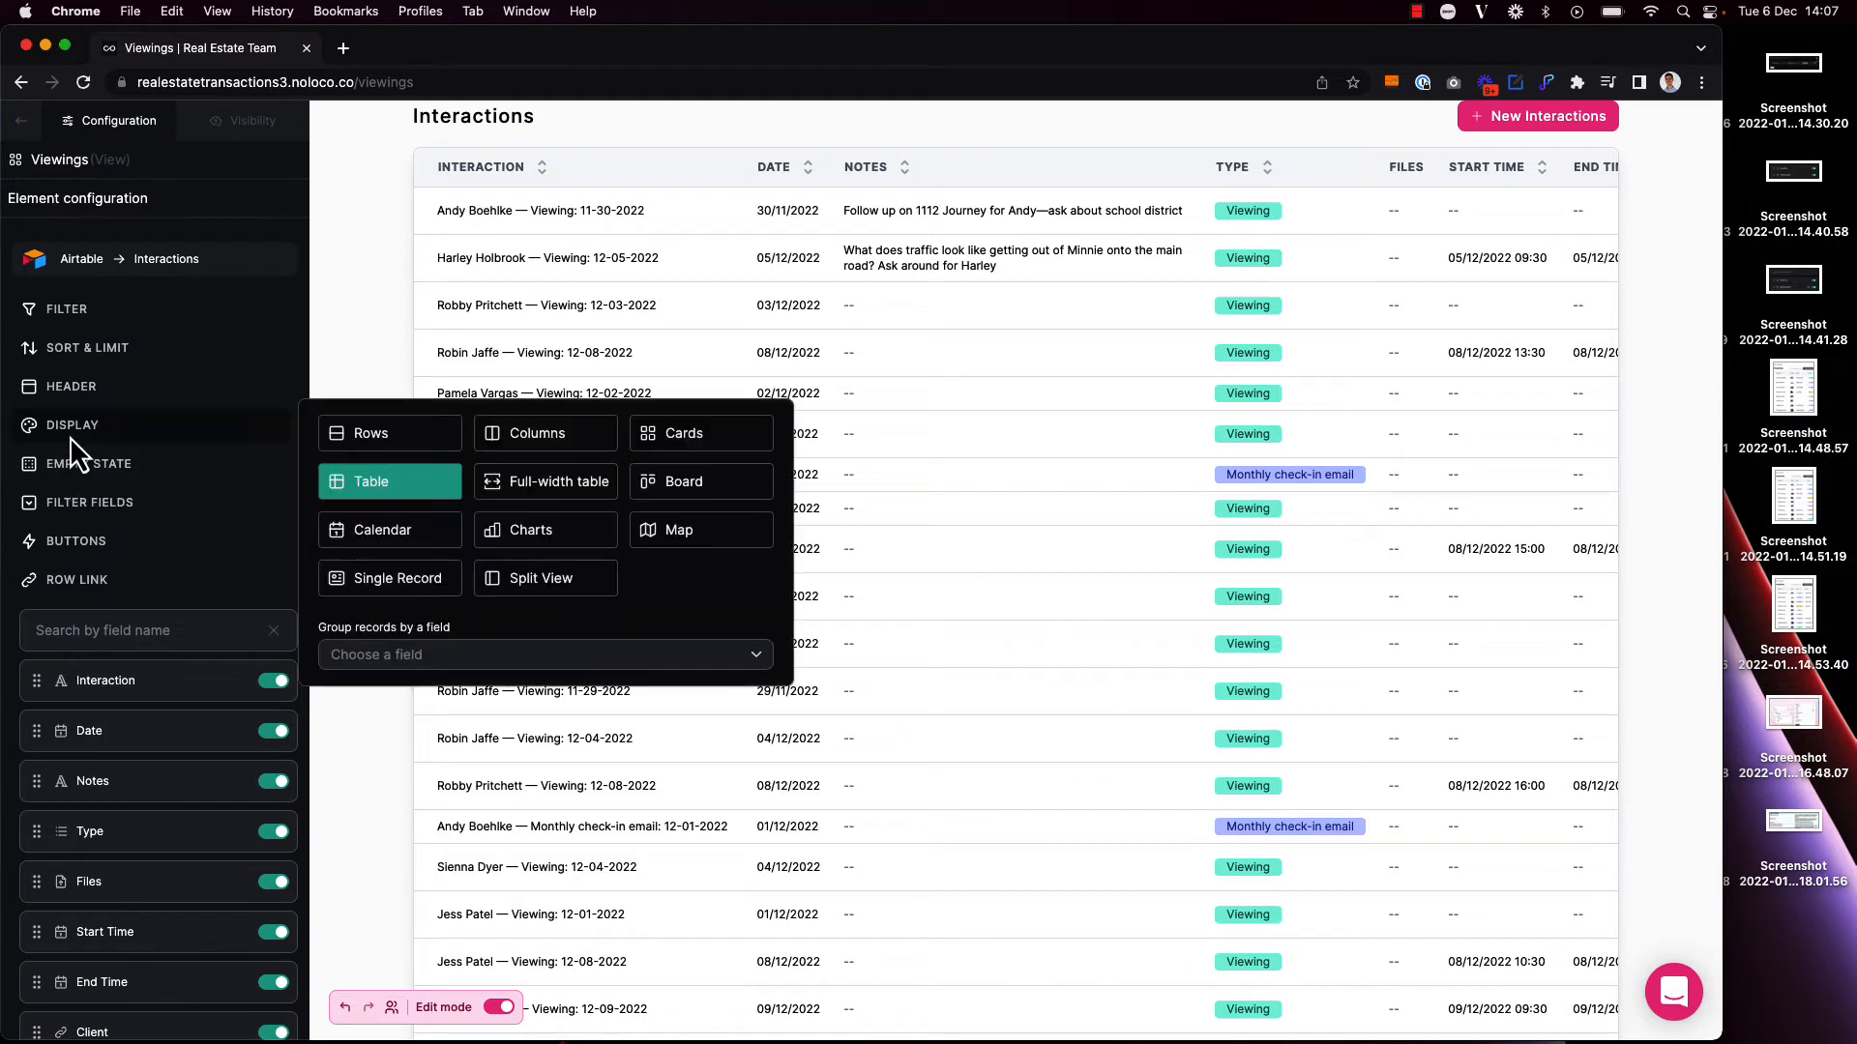
{"action": "left_click", "coordinate": [386, 534]}
{"action": "left_click", "coordinate": [503, 658]}
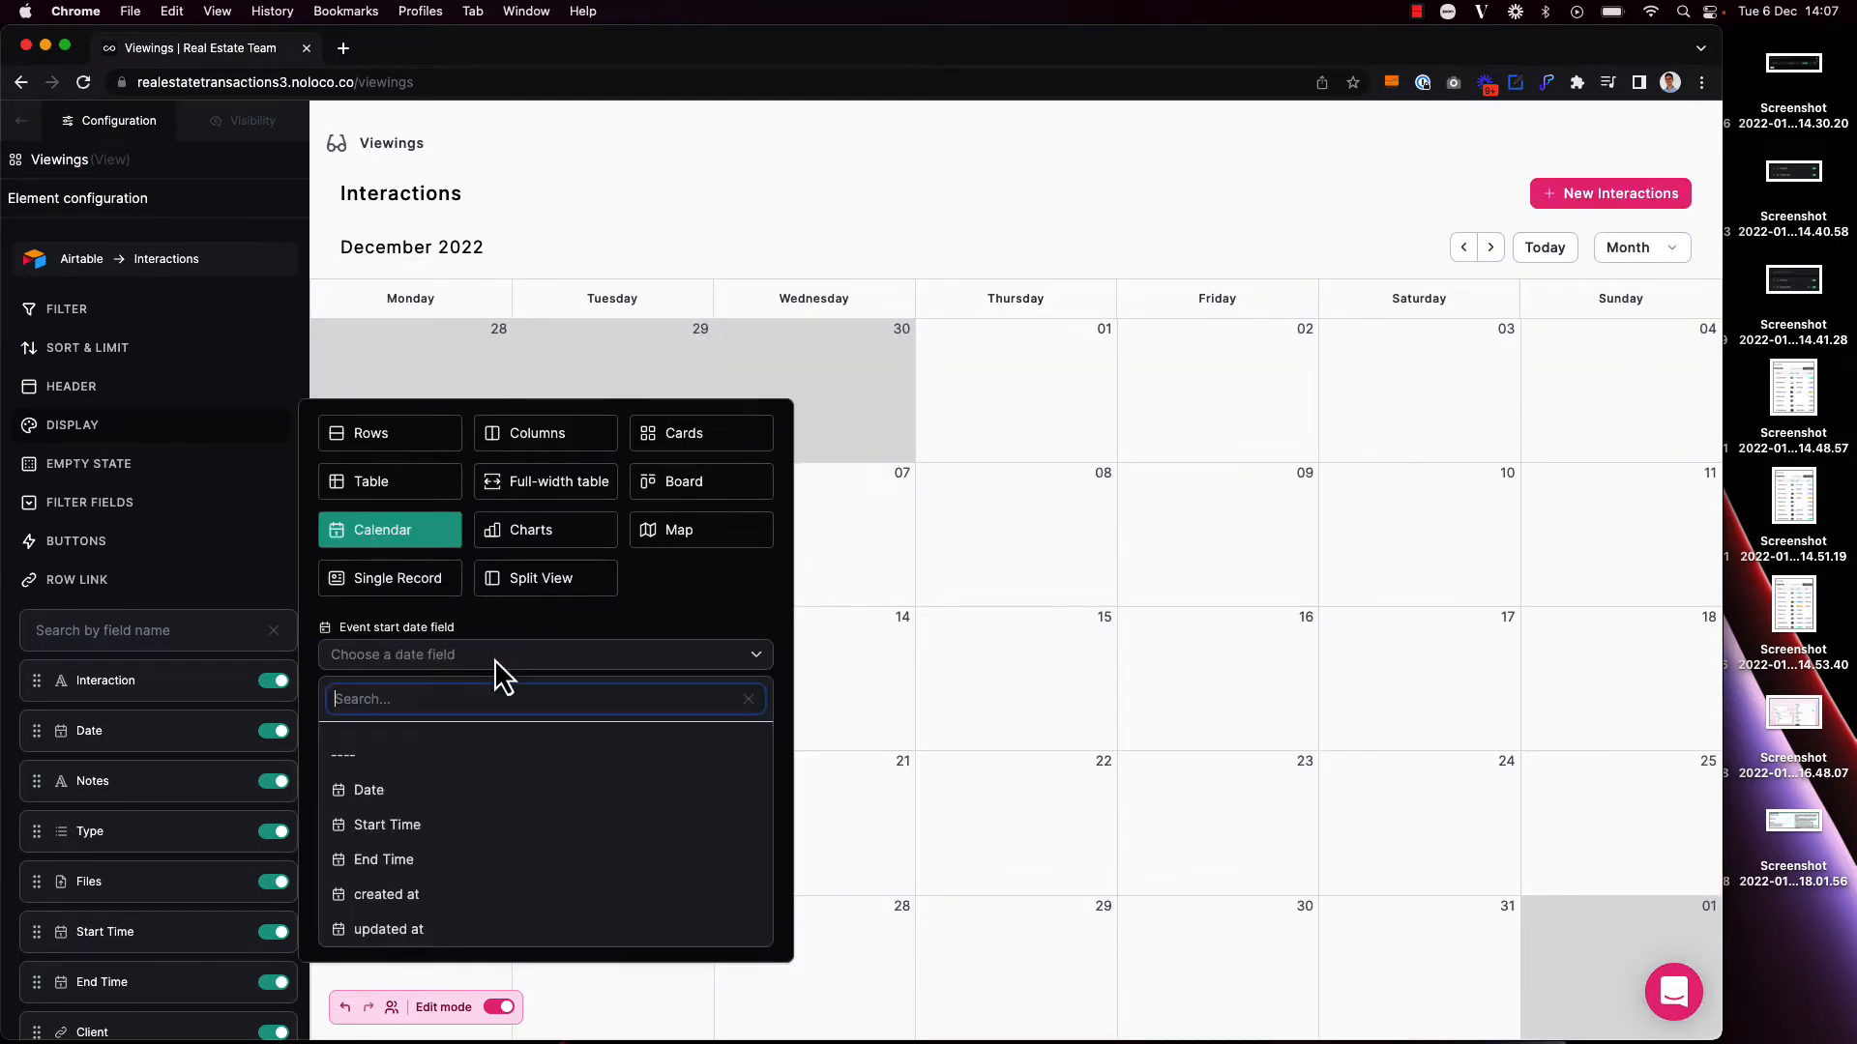
{"action": "left_click", "coordinate": [470, 832]}
{"action": "left_click", "coordinate": [468, 729]}
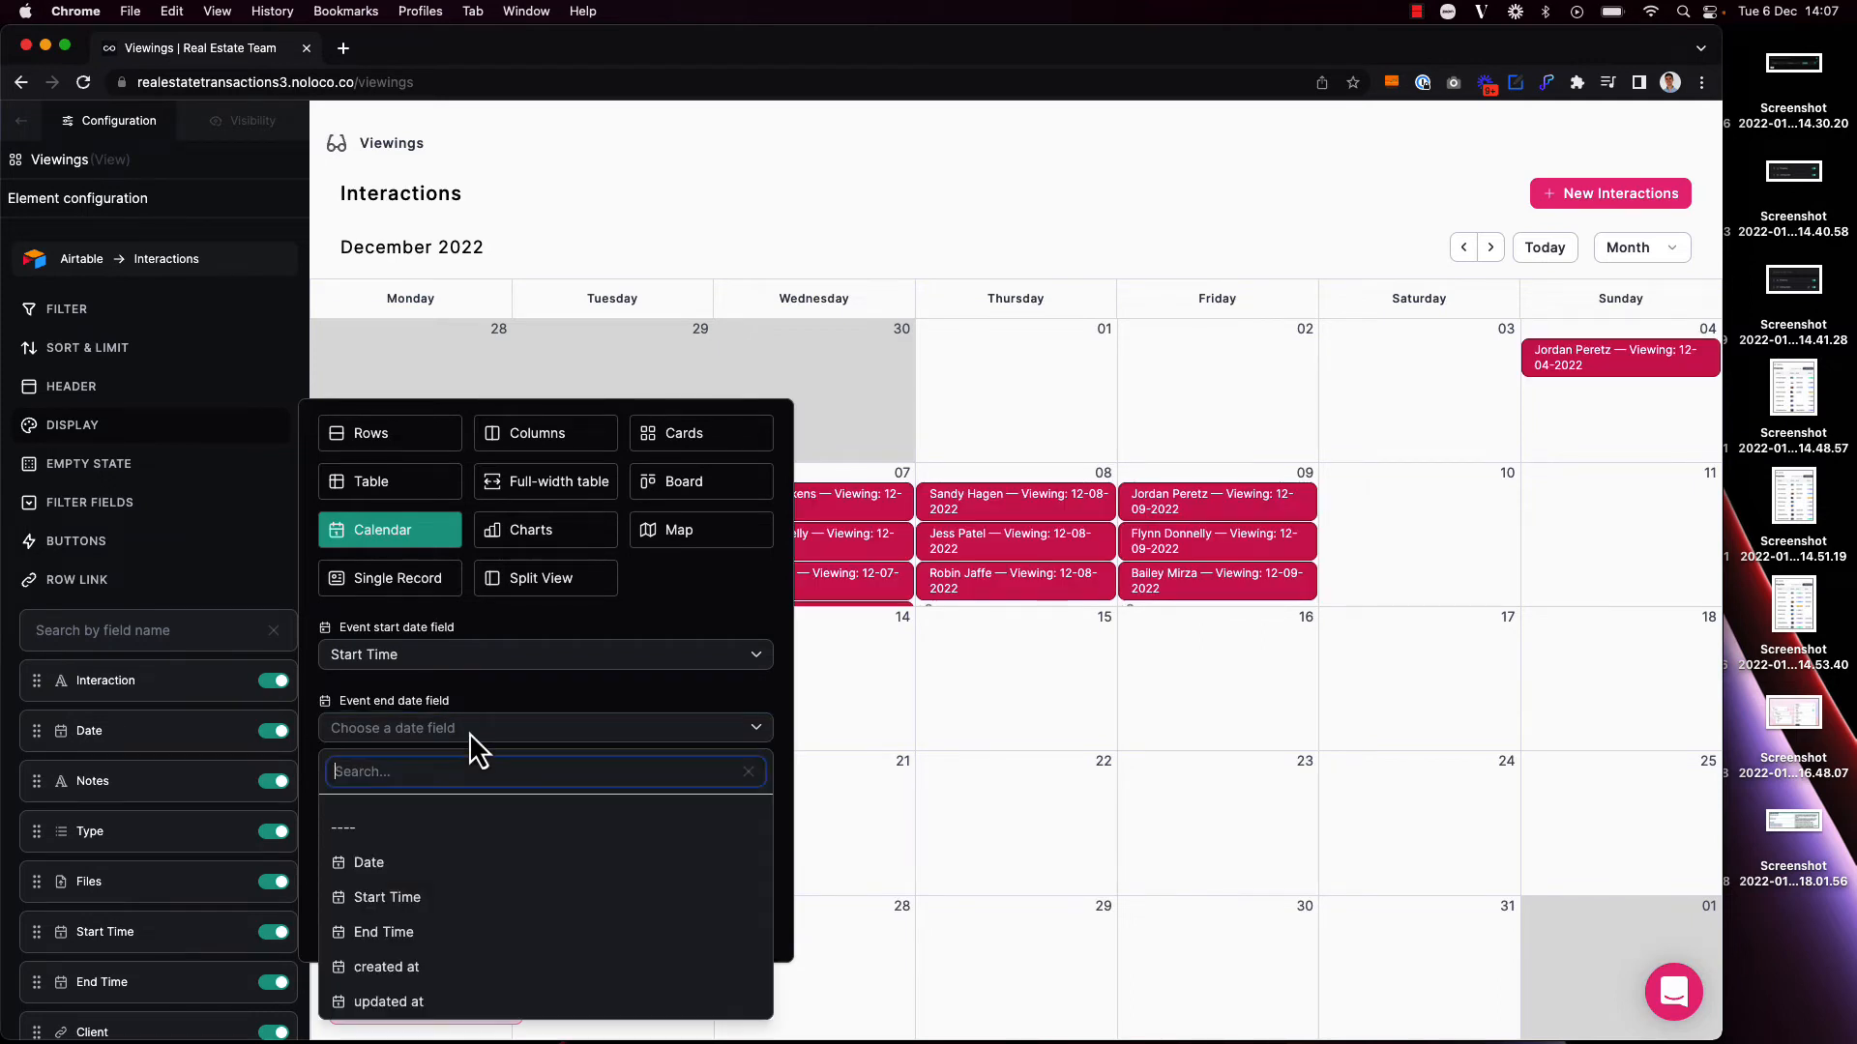
{"action": "left_click", "coordinate": [459, 930]}
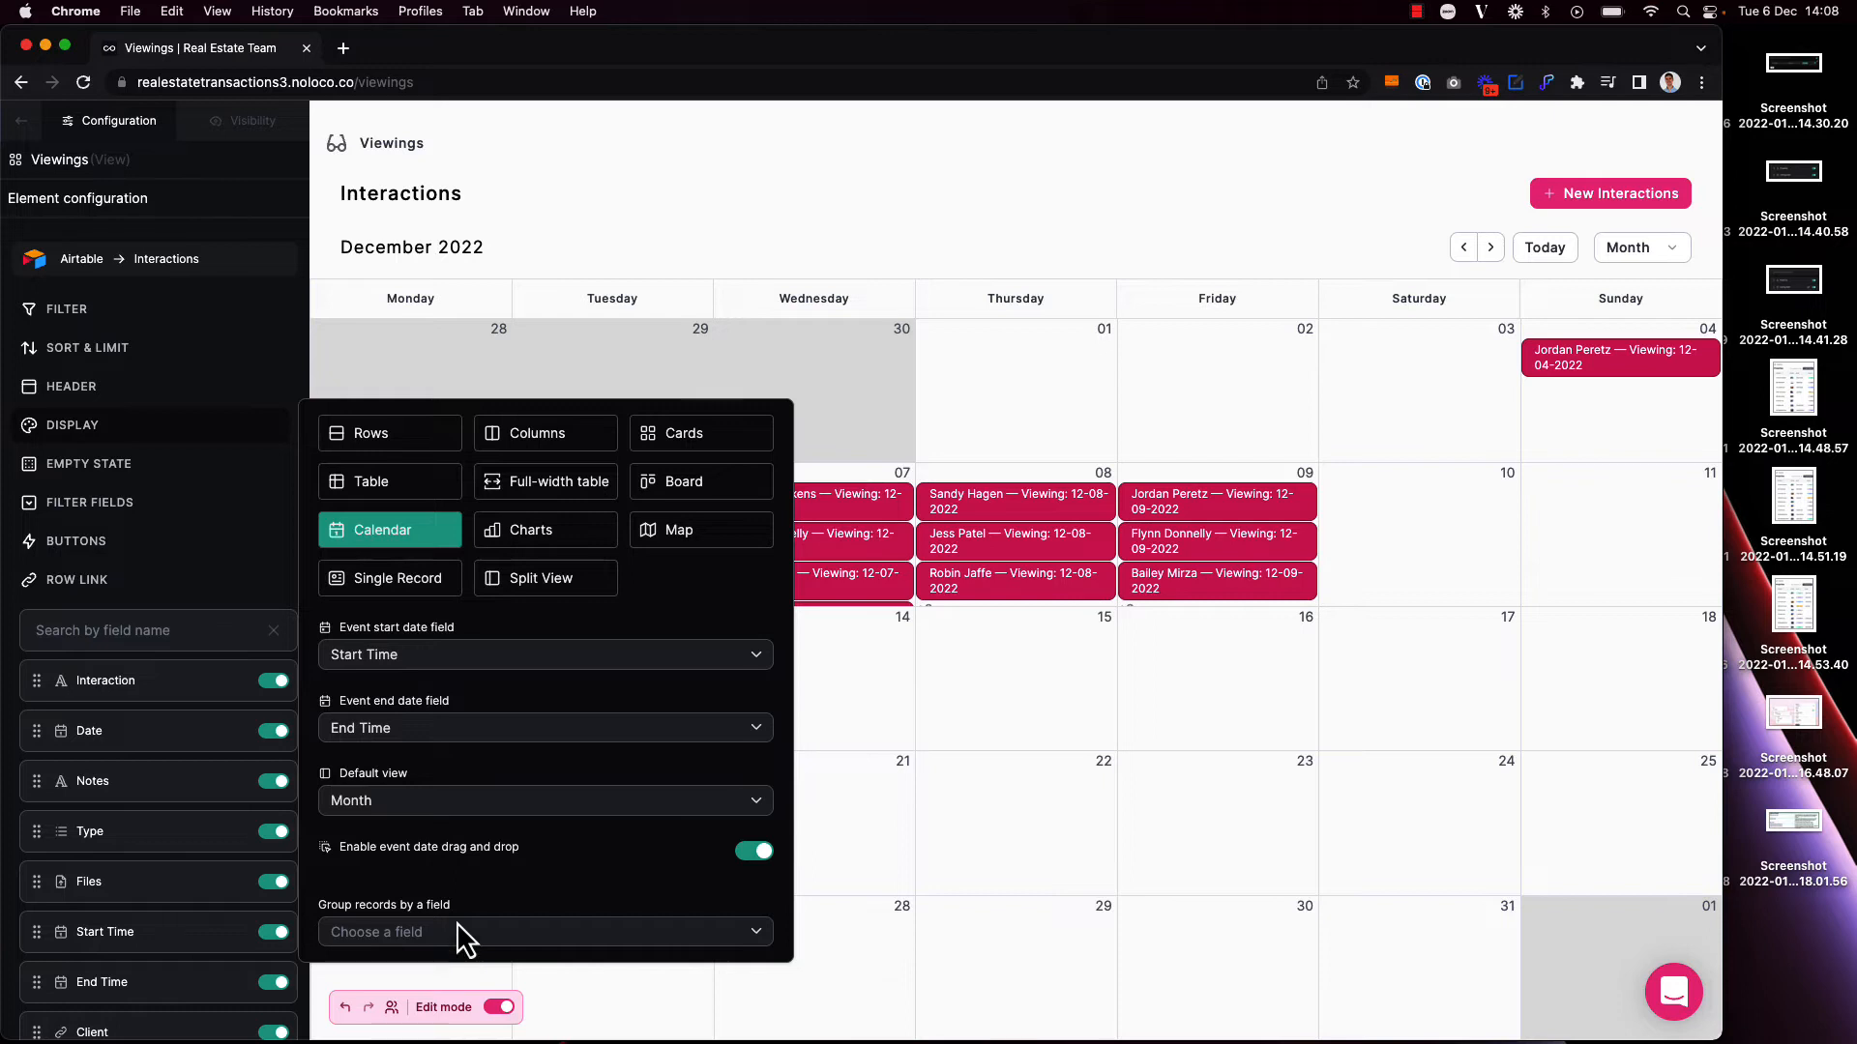
Step: Set the Viewings calendar's default view to Week and check the result outside edit mode
{"action": "left_click", "coordinate": [480, 800]}
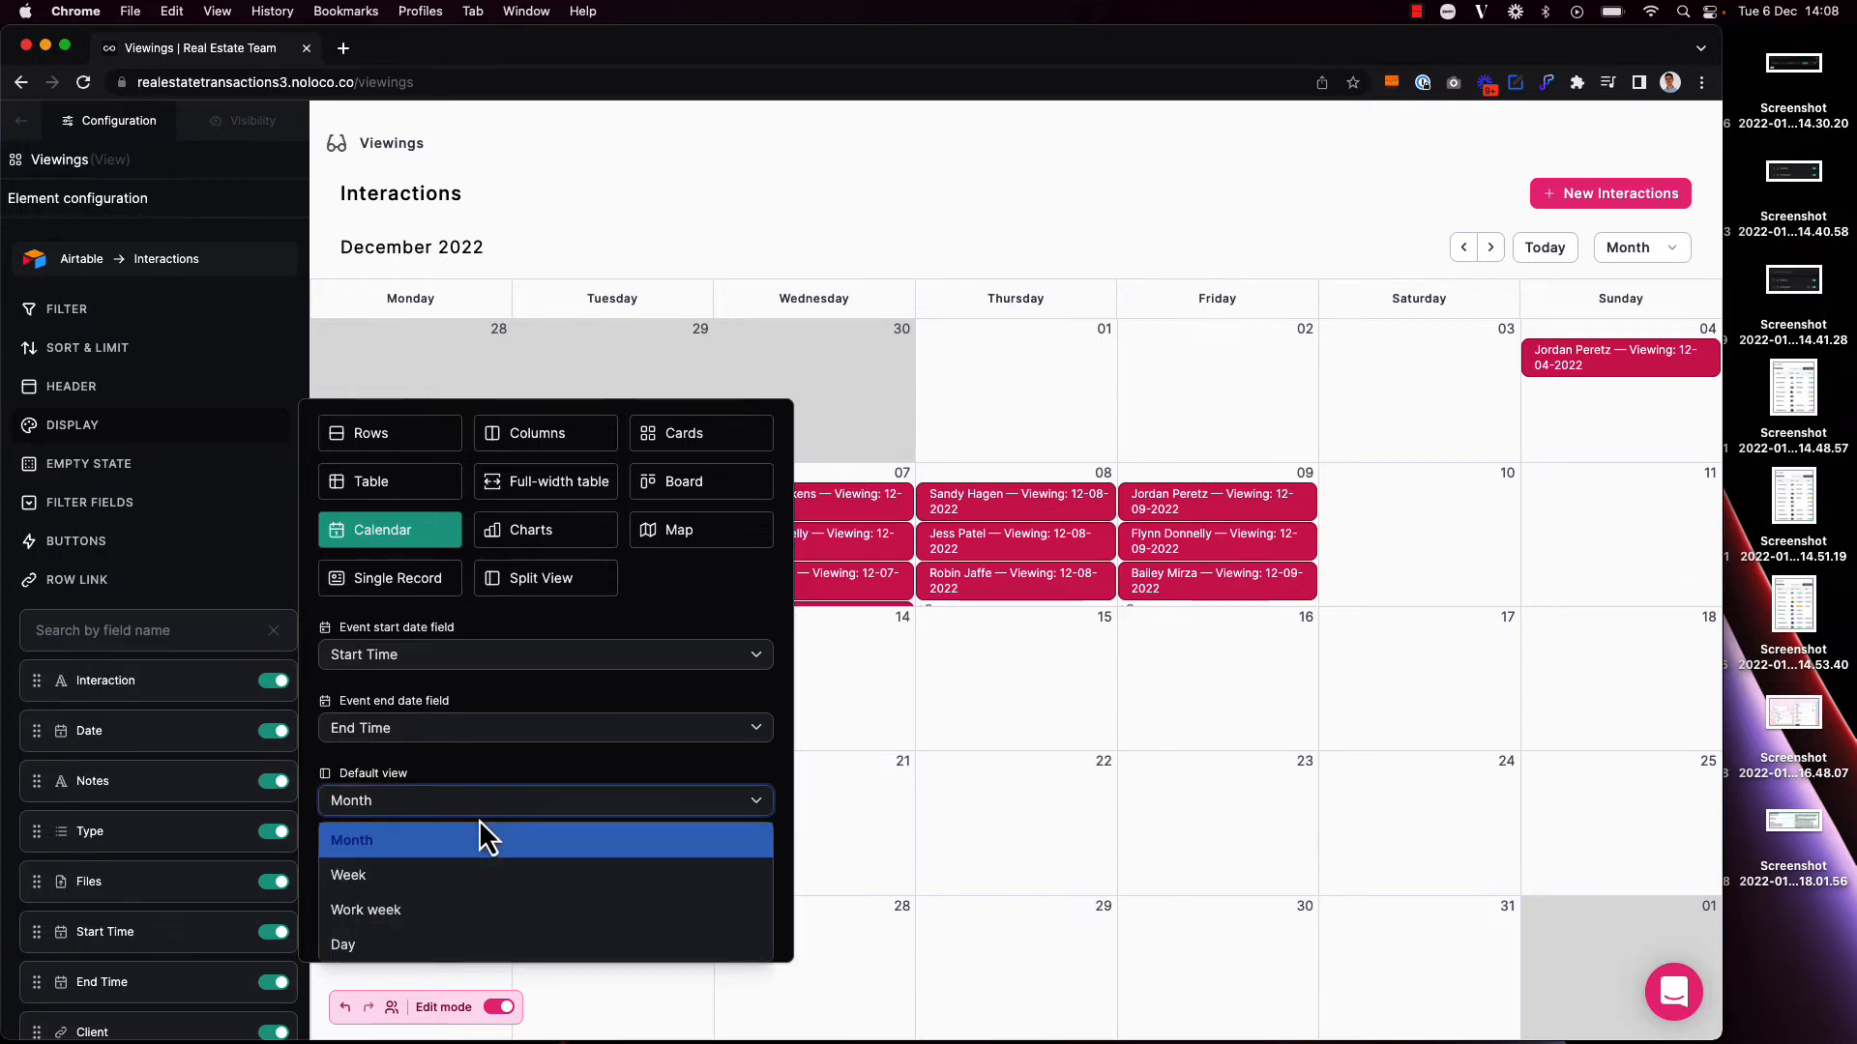
{"action": "left_click", "coordinate": [479, 877]}
{"action": "key", "text": "super+e"}
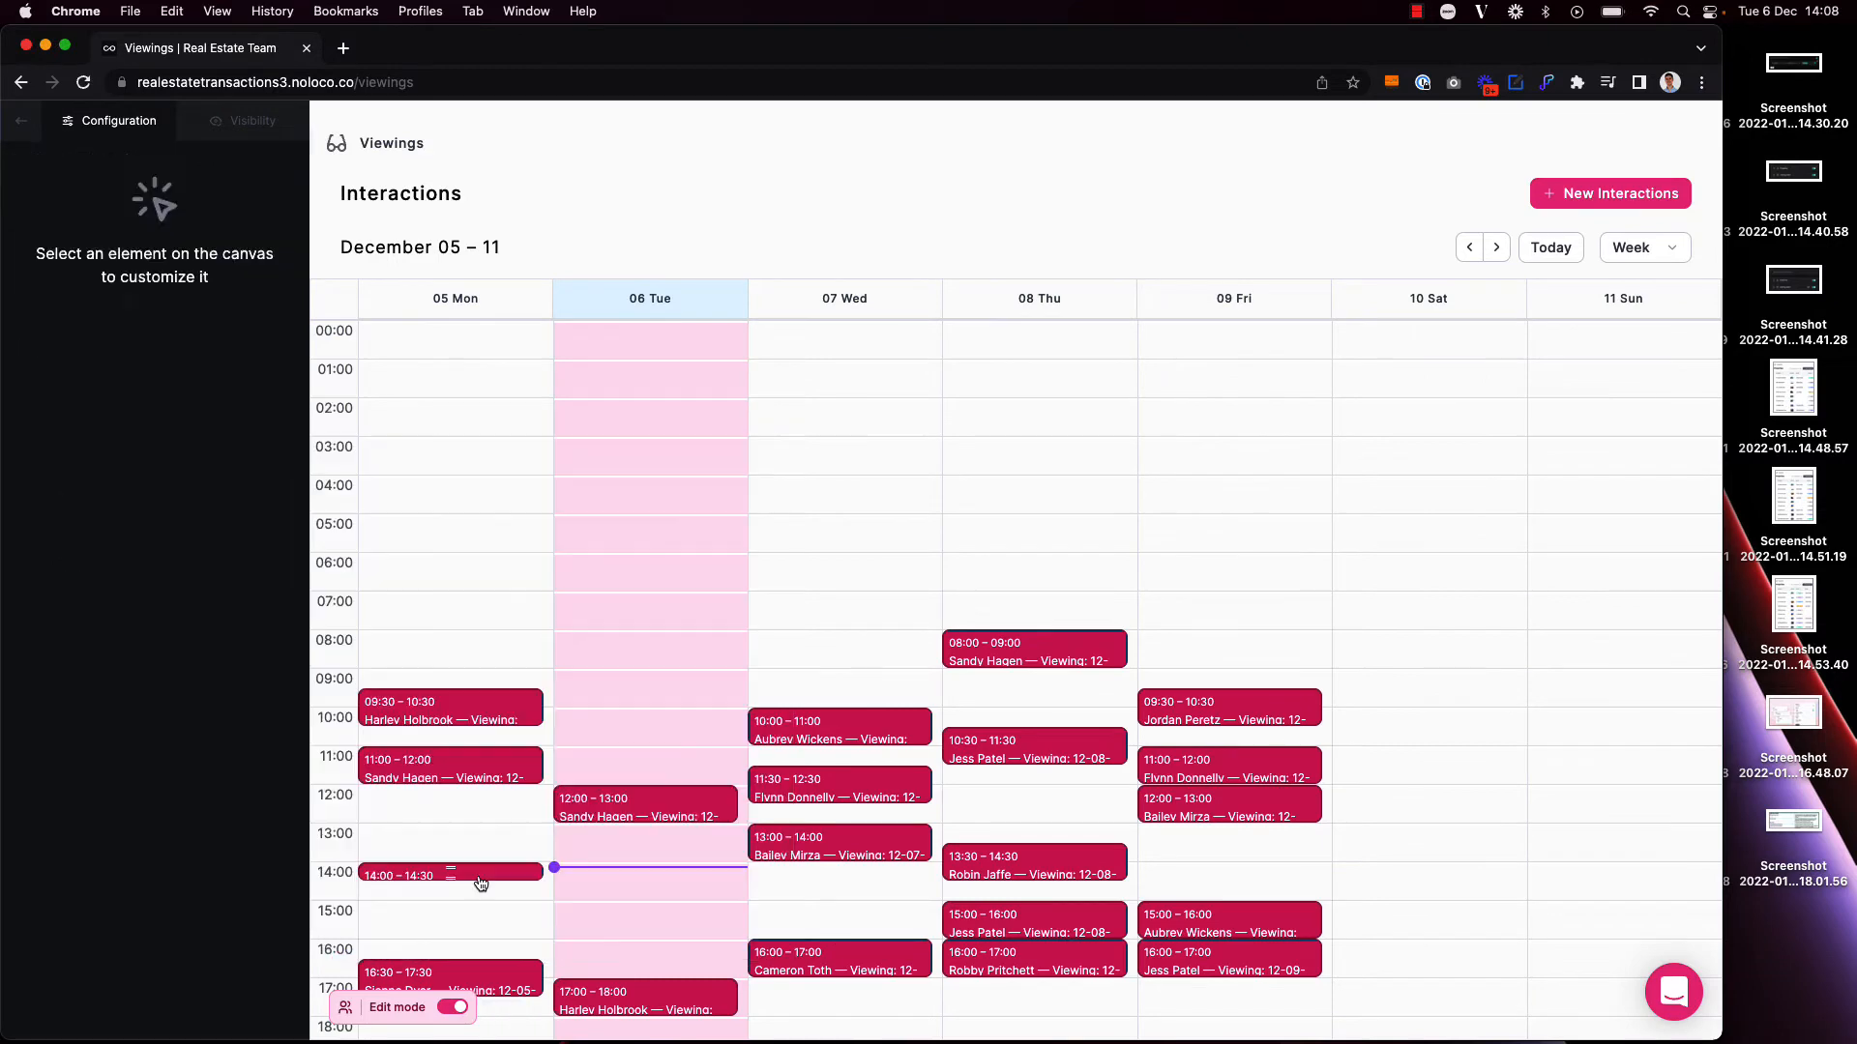
{"action": "scroll", "coordinate": [479, 879], "scroll_direction": "down", "scroll_amount": 2}
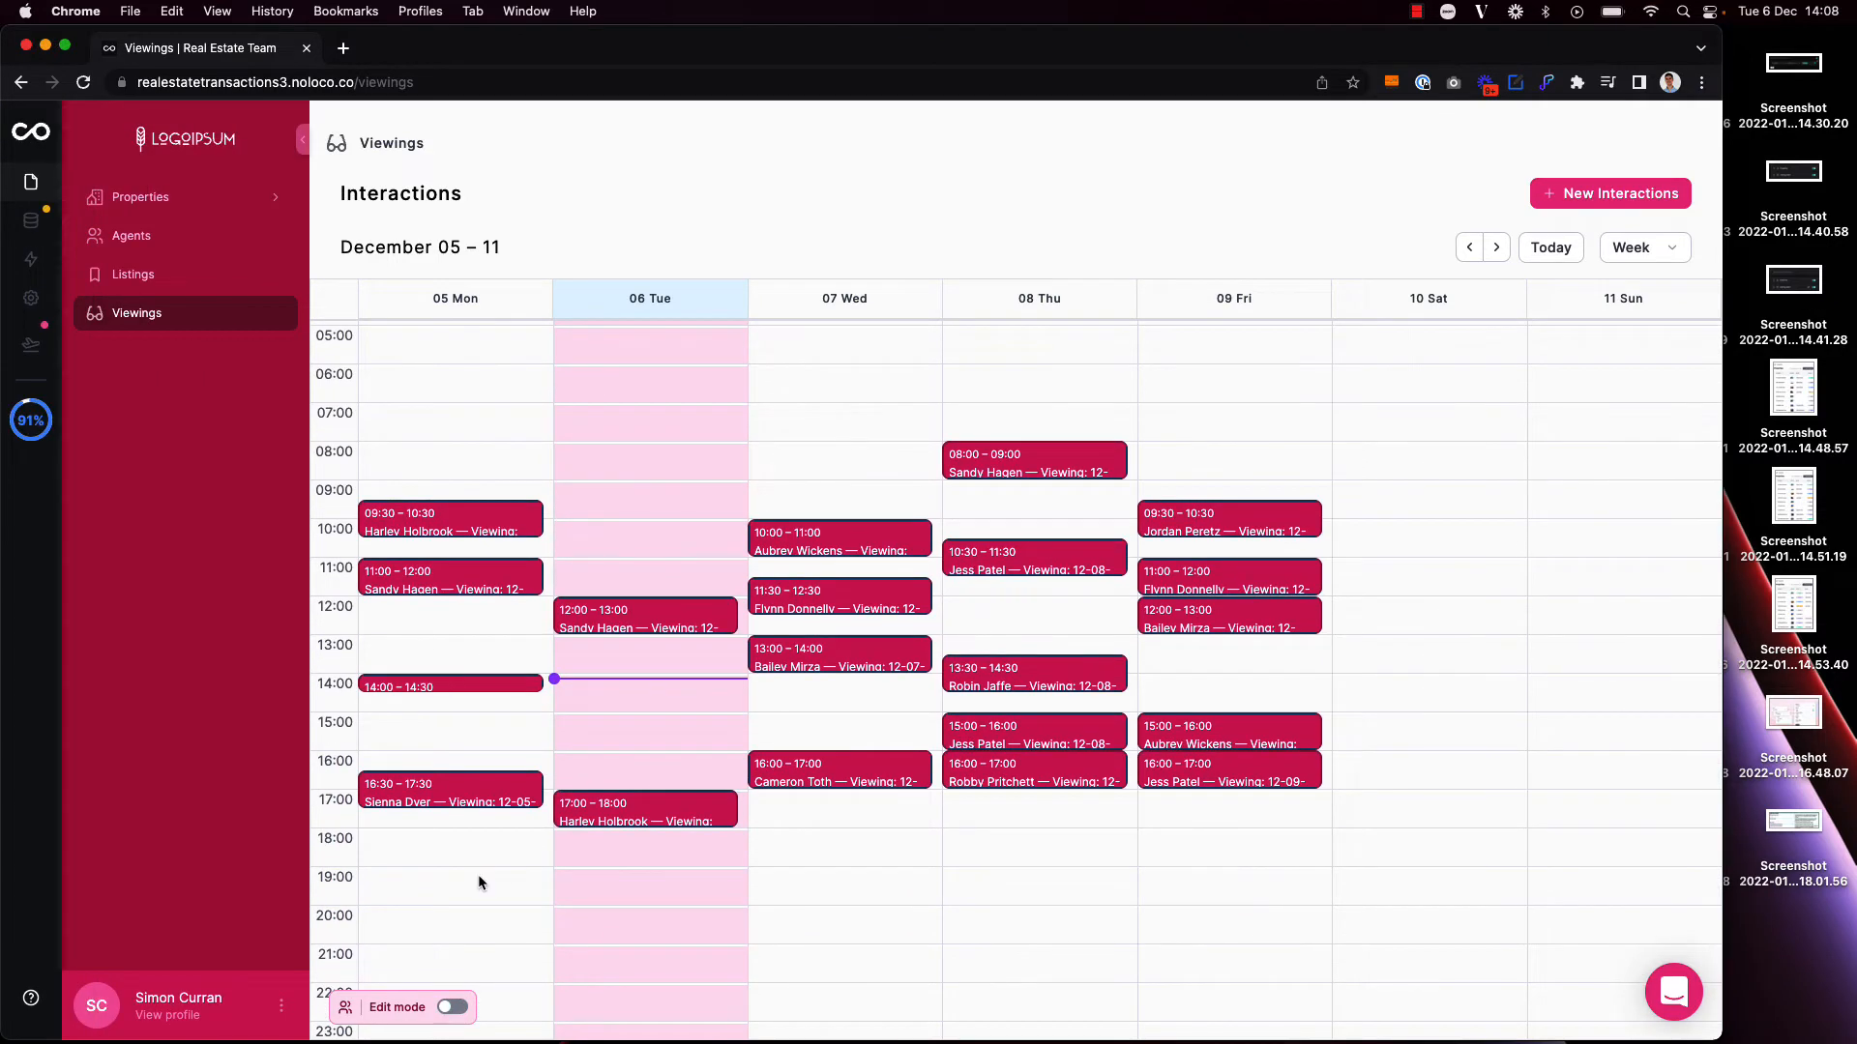
Step: In edit mode, change the calendar's header title to Viewings, and leave edit mode
{"action": "key", "text": "super+e"}
{"action": "left_click", "coordinate": [565, 205]}
{"action": "left_click", "coordinate": [76, 393]}
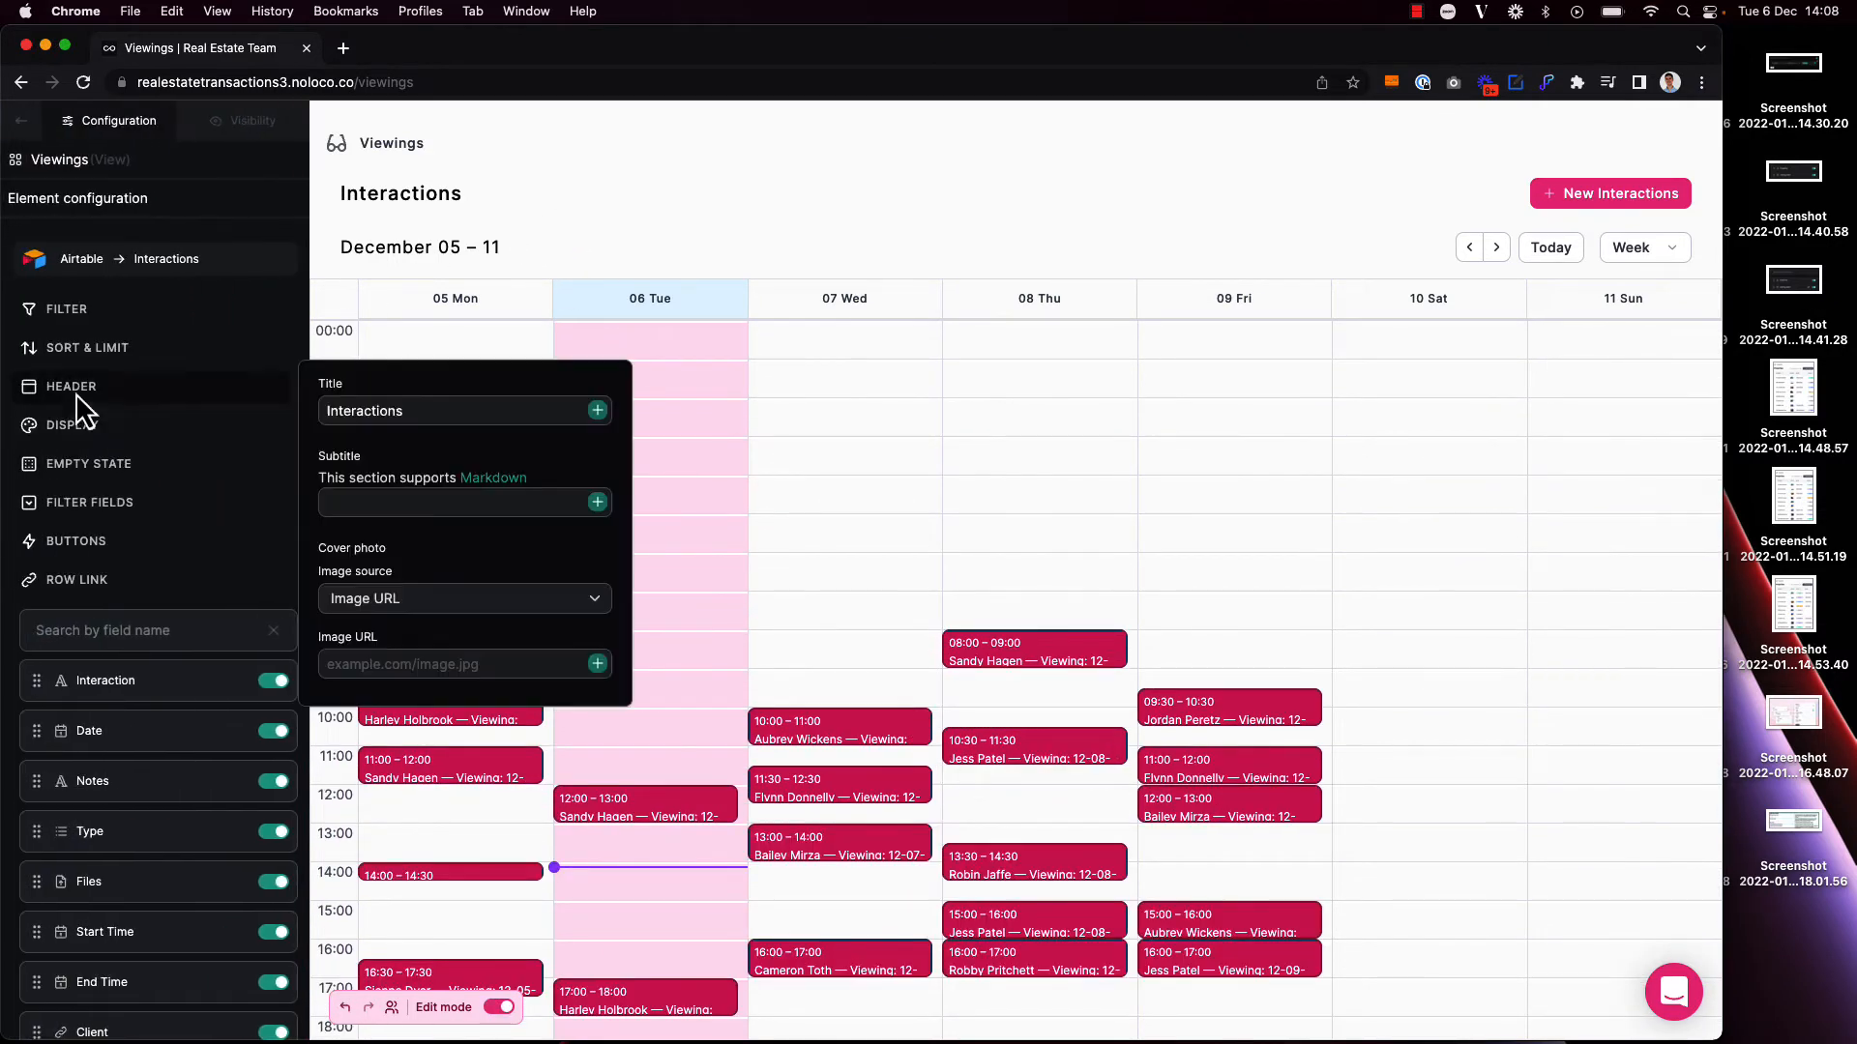
{"action": "double_click", "coordinate": [377, 411]}
{"action": "type", "text": "Viewings"}
{"action": "key", "text": "super+e"}
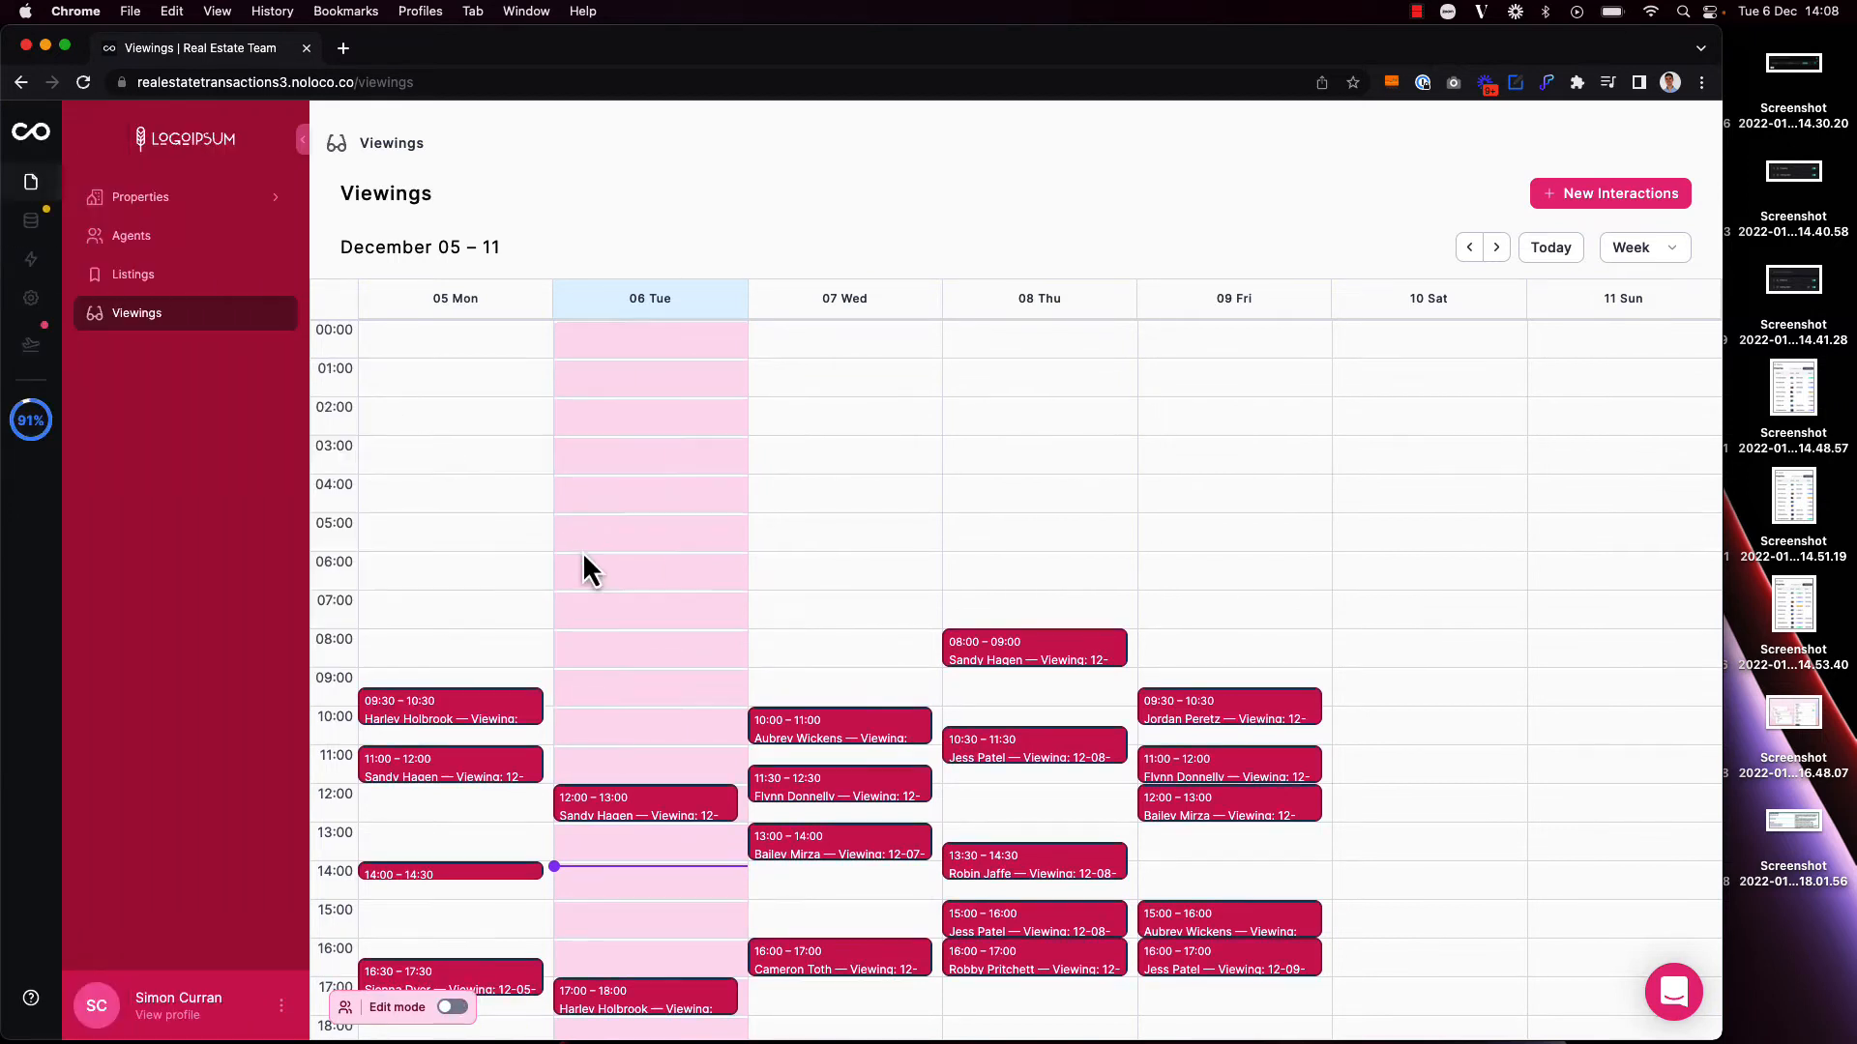
Step: Move the 16:00–17:00 viewing on Wednesday 7 December to the same time on Tuesday 6 December
{"action": "scroll", "coordinate": [582, 551], "scroll_direction": "down", "scroll_amount": 3}
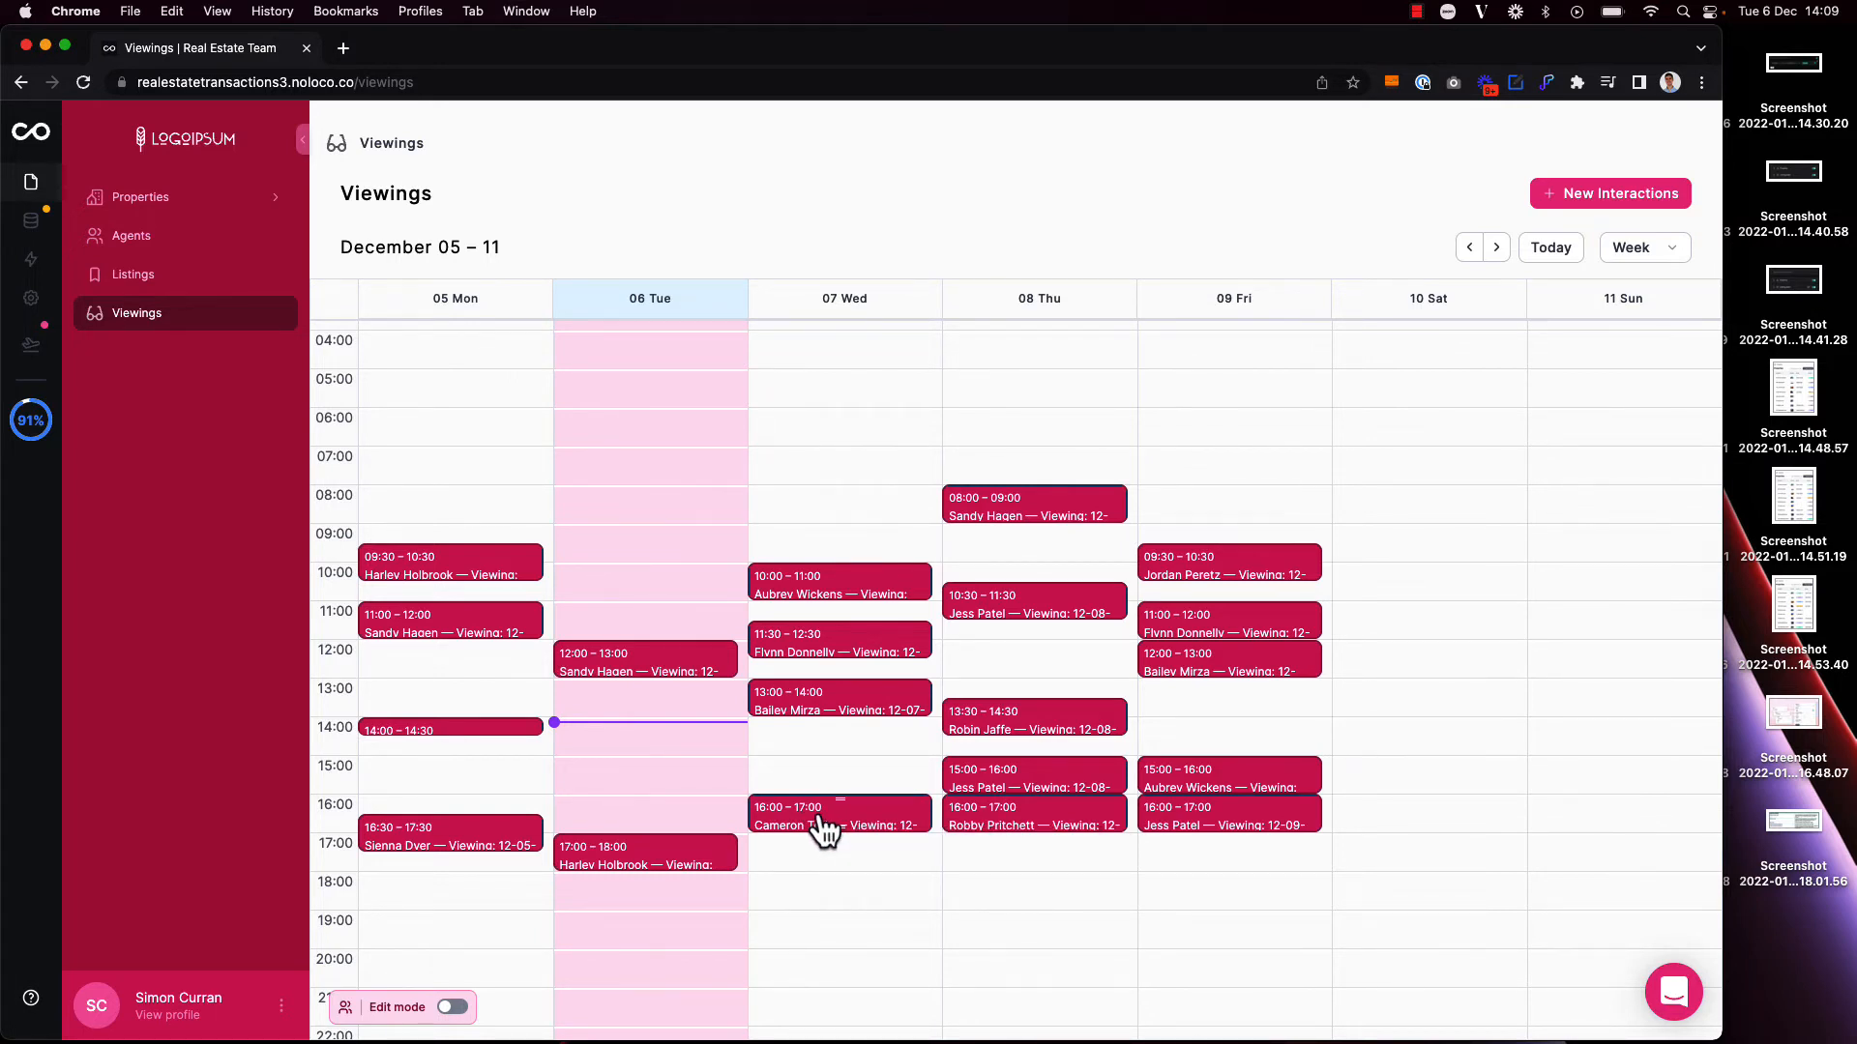
{"action": "left_click_drag", "start_coordinate": [824, 829], "coordinate": [695, 834]}
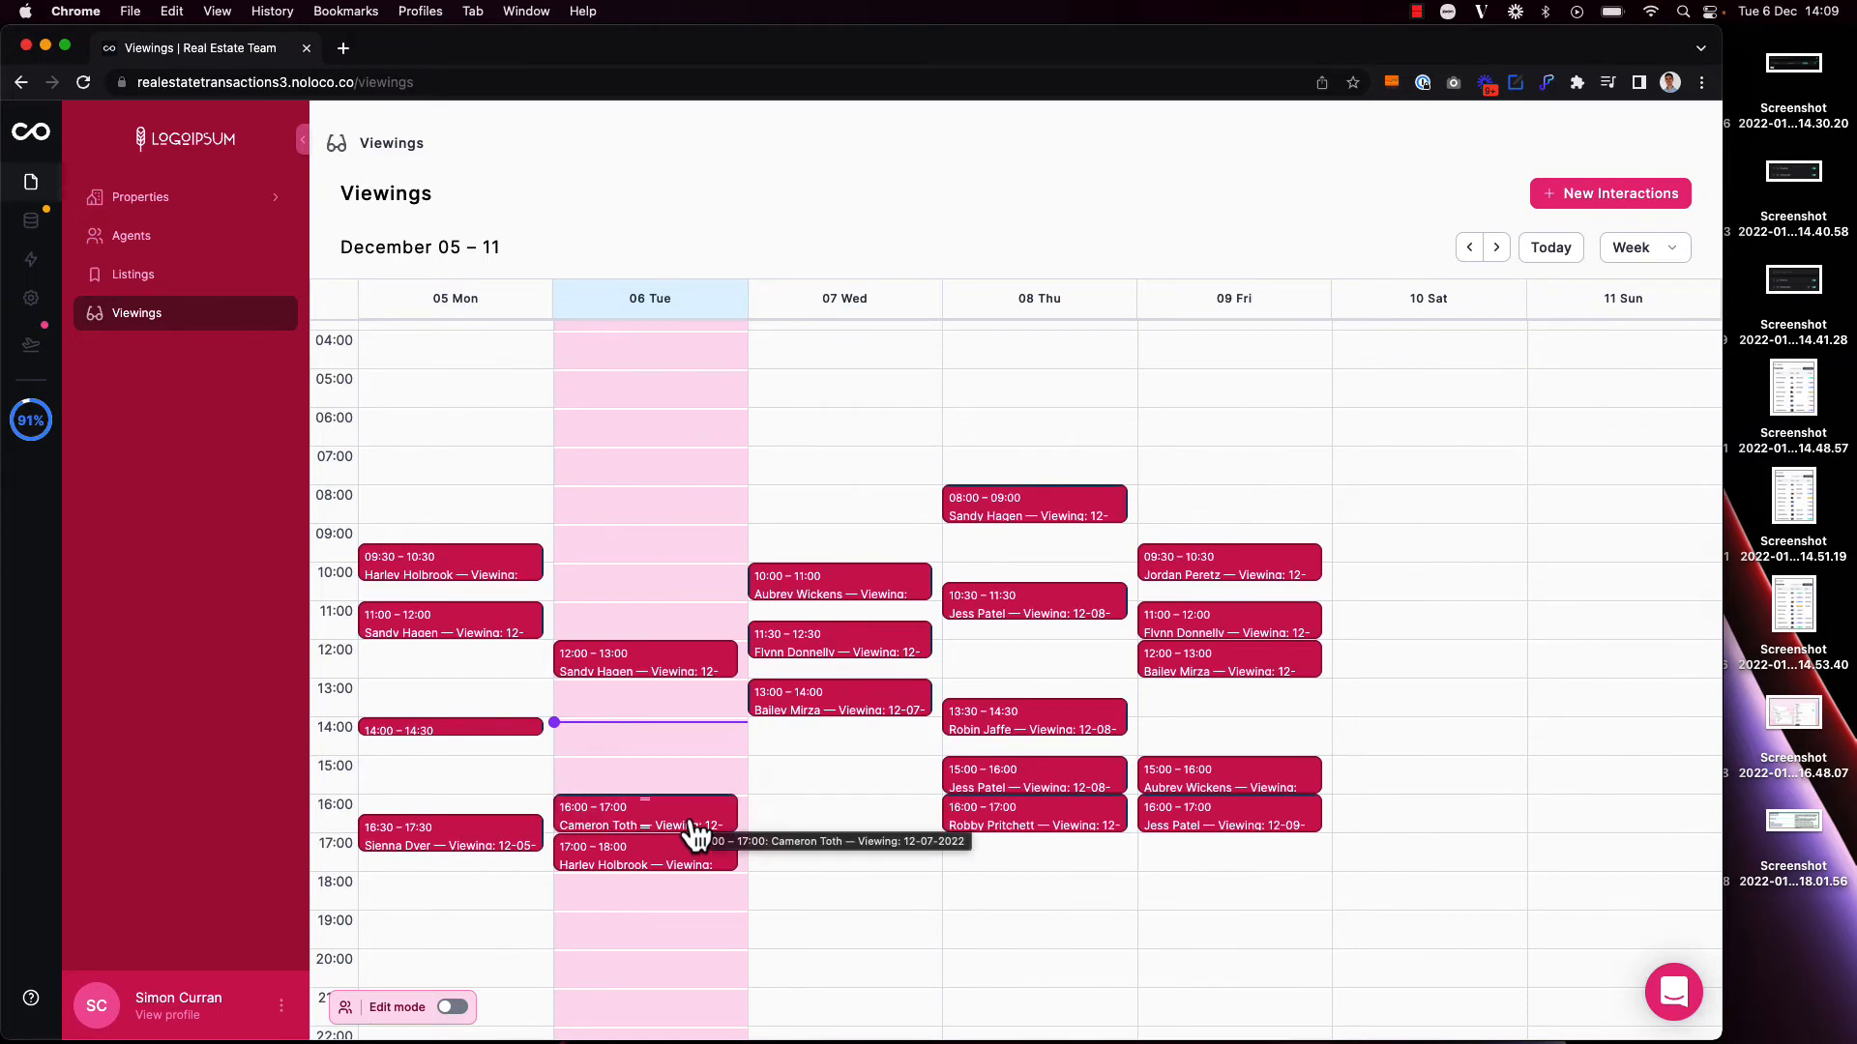
Step: In edit mode, review the calendar's display settings, including the event date drag and drop option
{"action": "key", "text": "super+e"}
{"action": "left_click", "coordinate": [677, 226]}
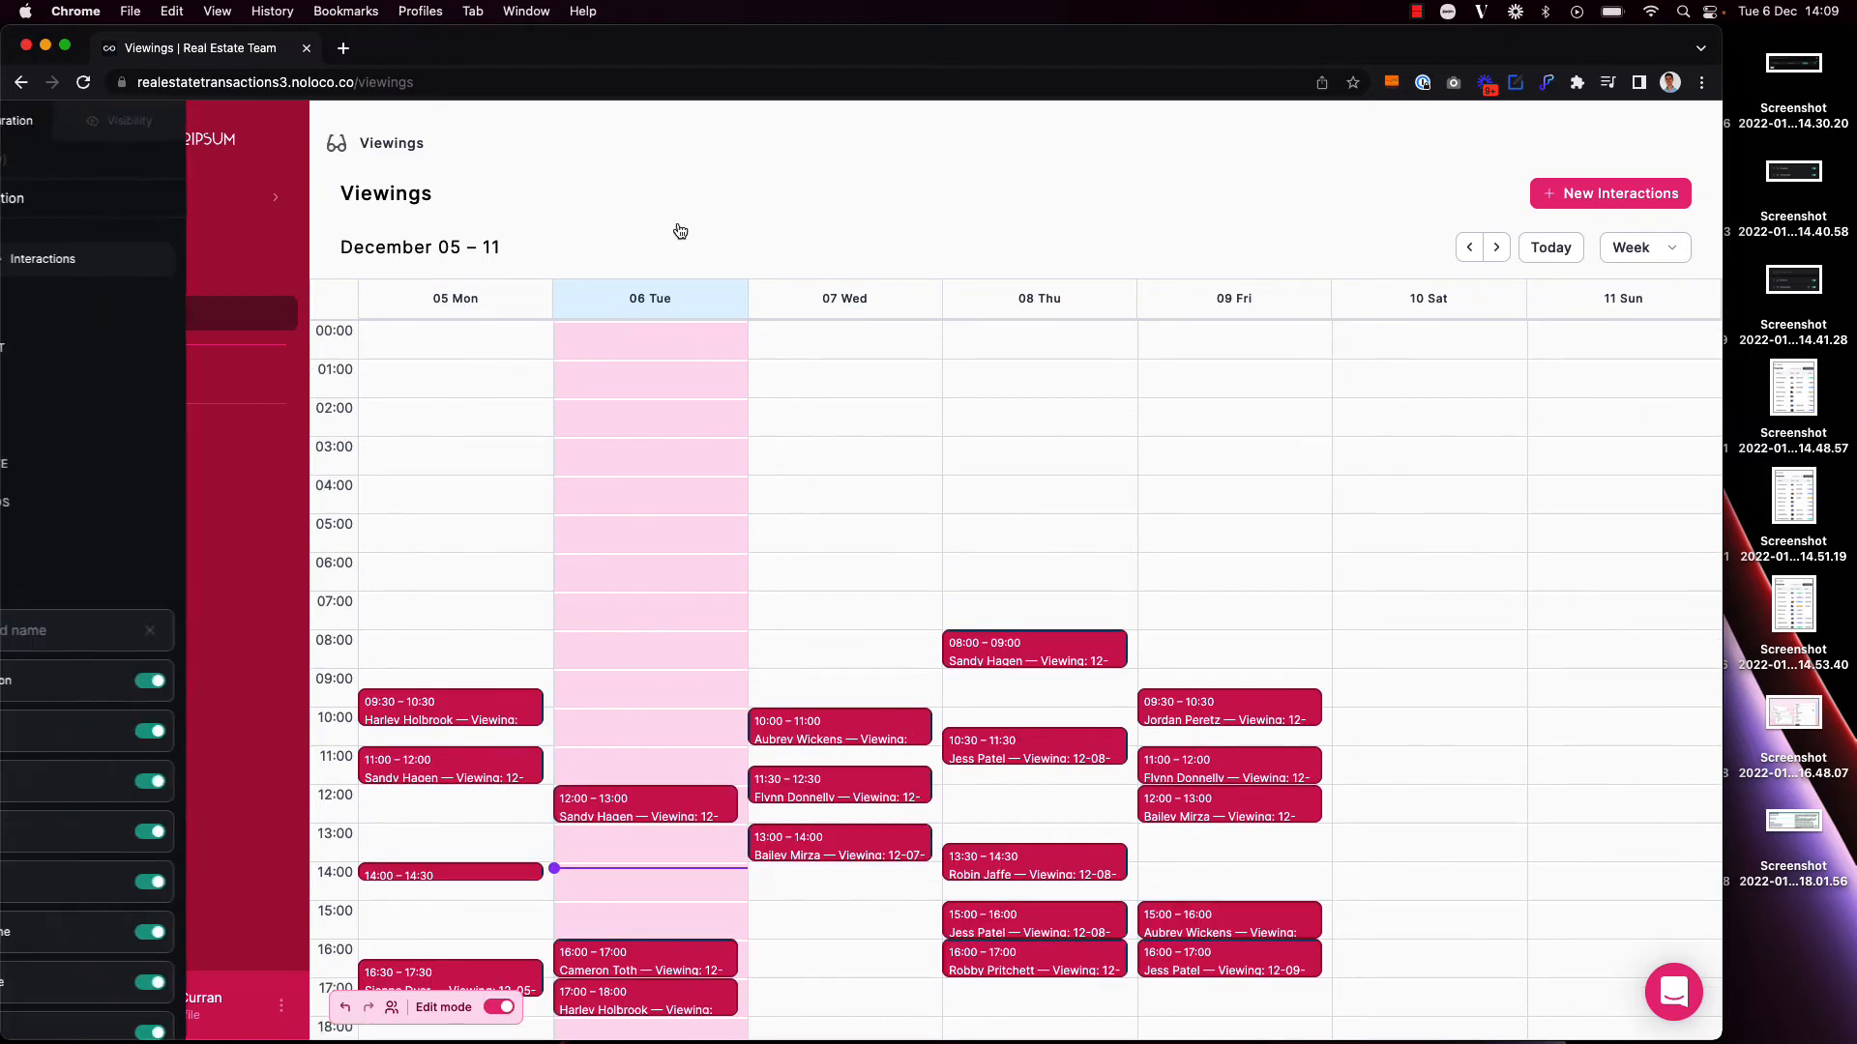
{"action": "left_click", "coordinate": [73, 425]}
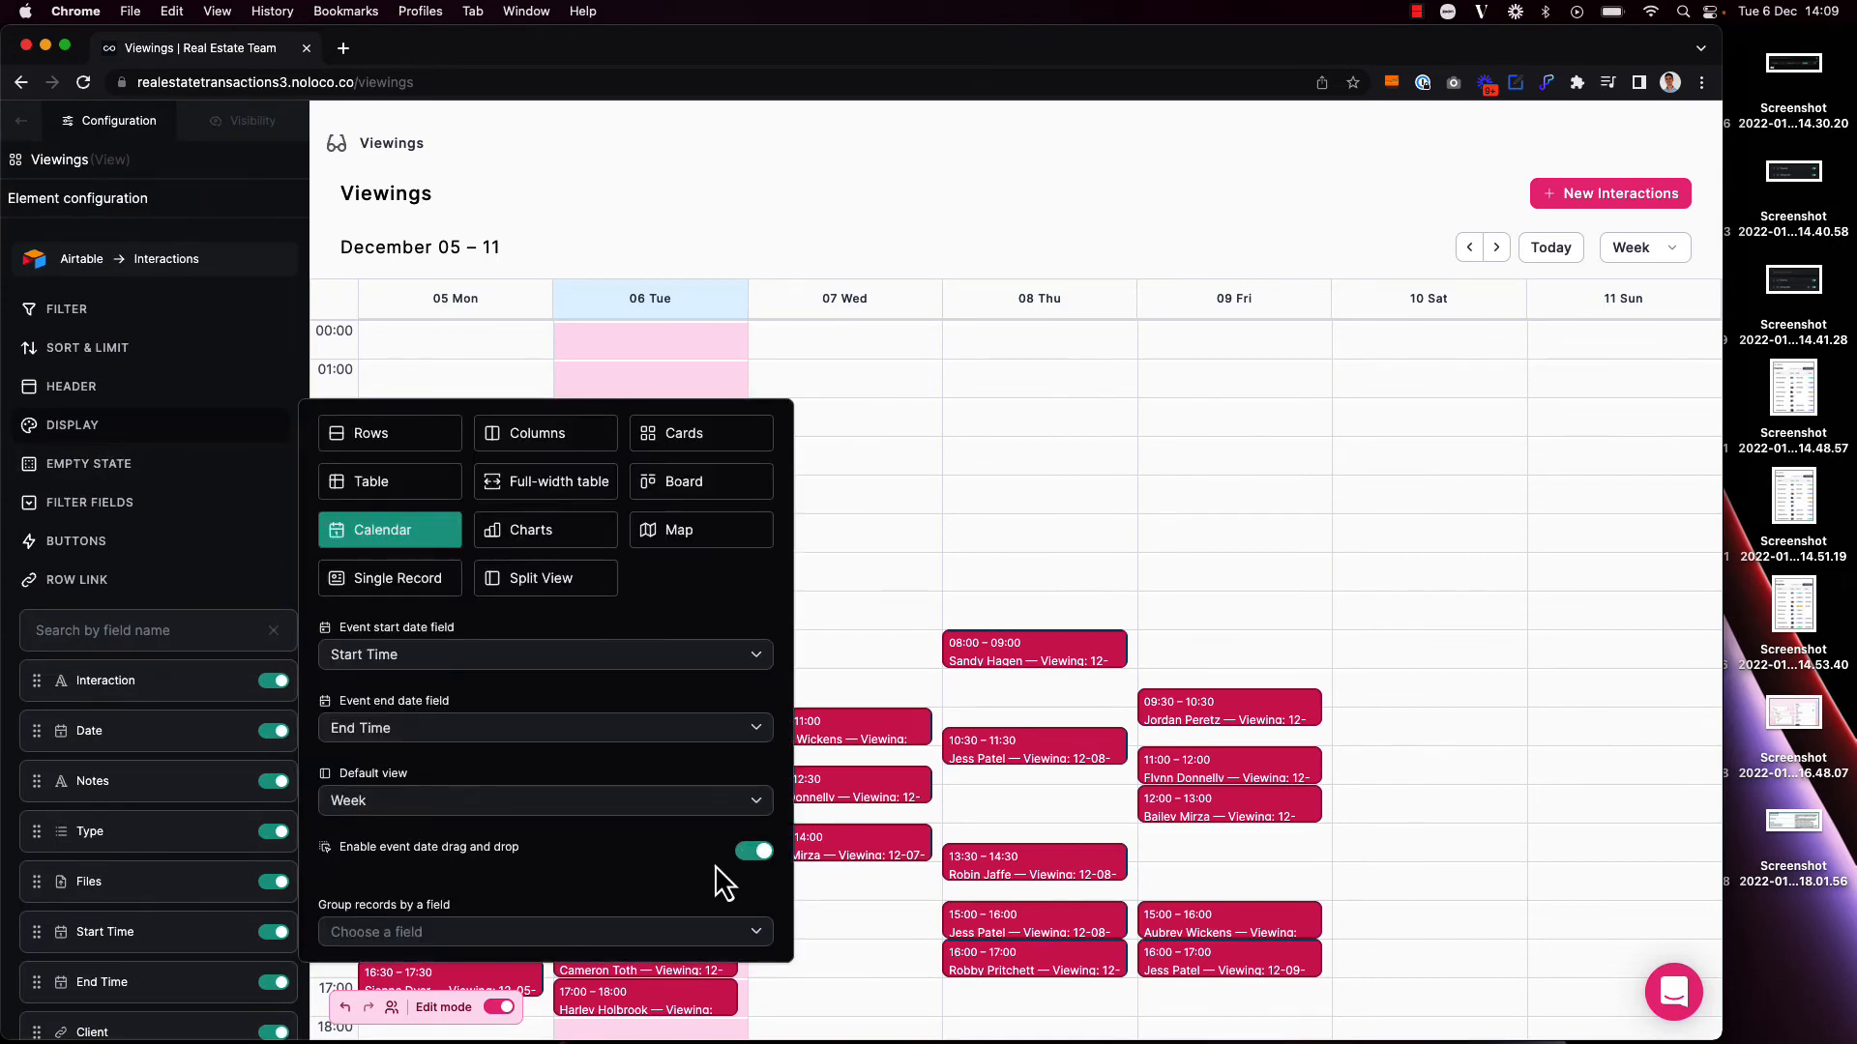
Step: Leave edit mode and extend the 13:00 viewing on Wednesday 7 December to end at 15:00
{"action": "key", "text": "super+e"}
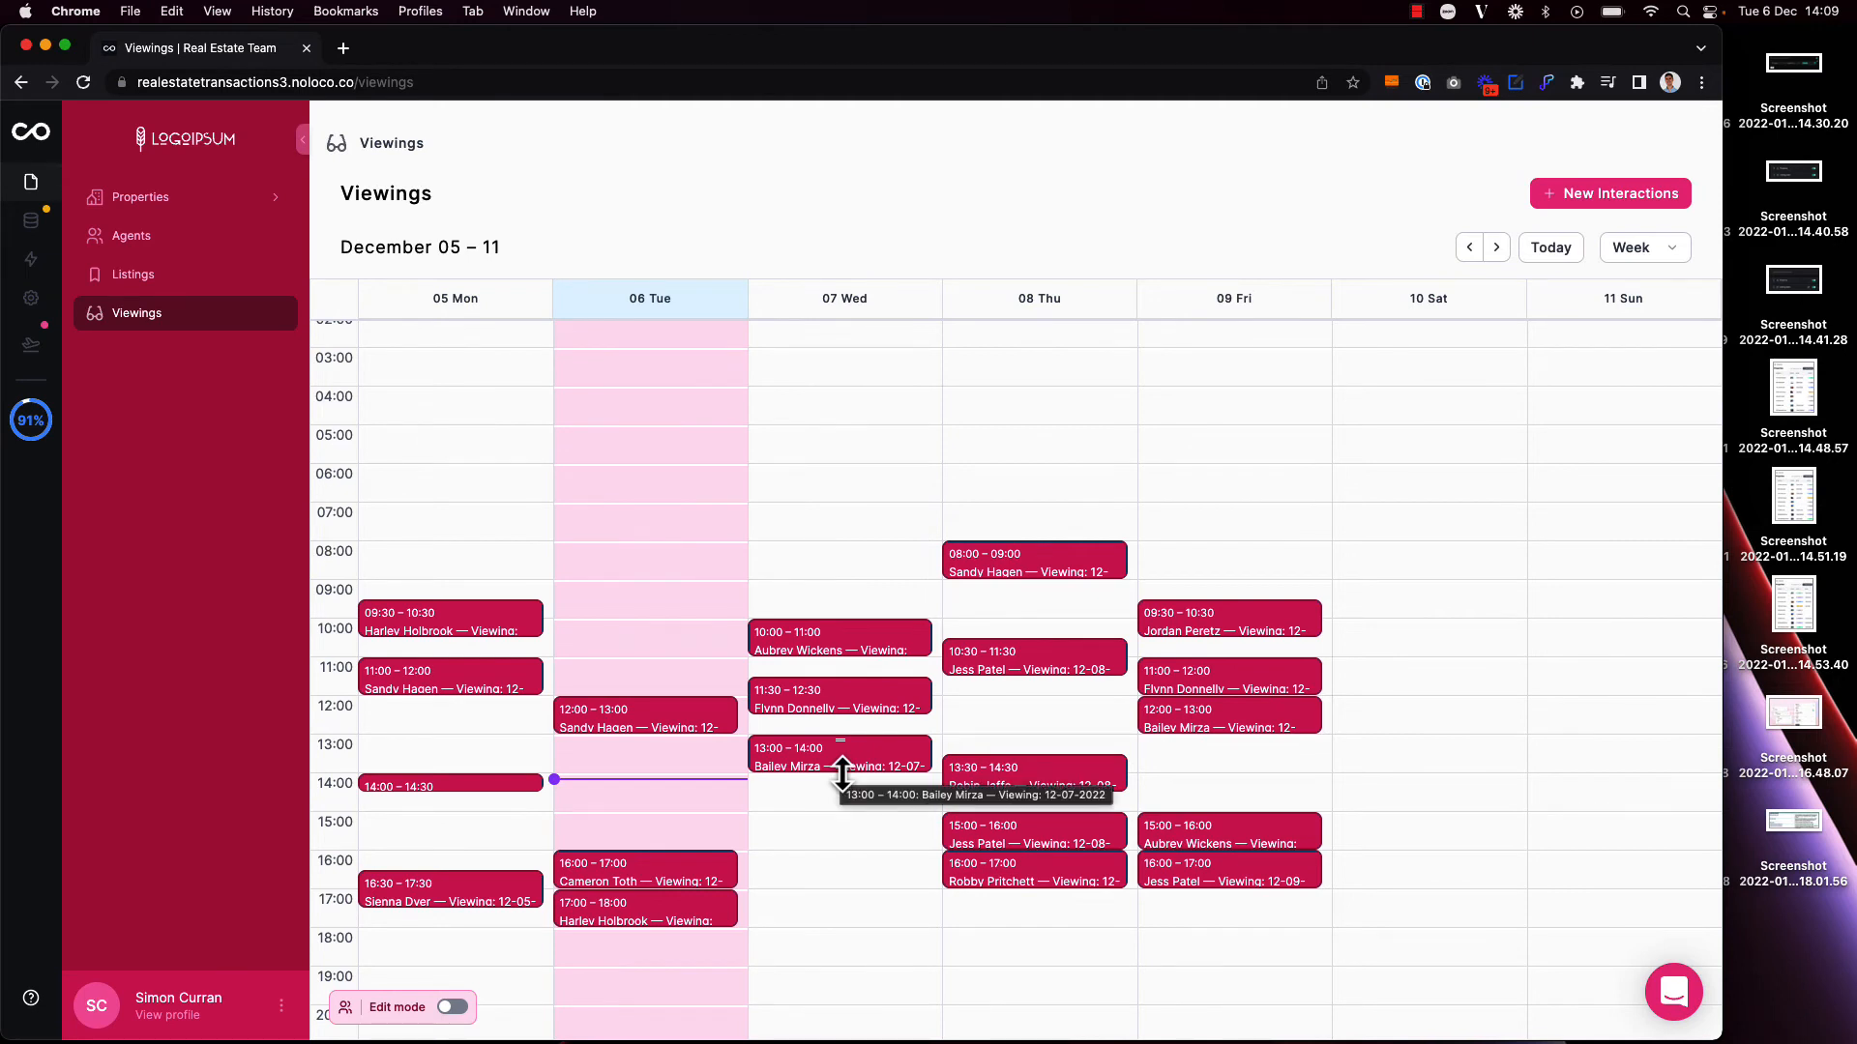
{"action": "left_click_drag", "start_coordinate": [841, 773], "coordinate": [839, 823]}
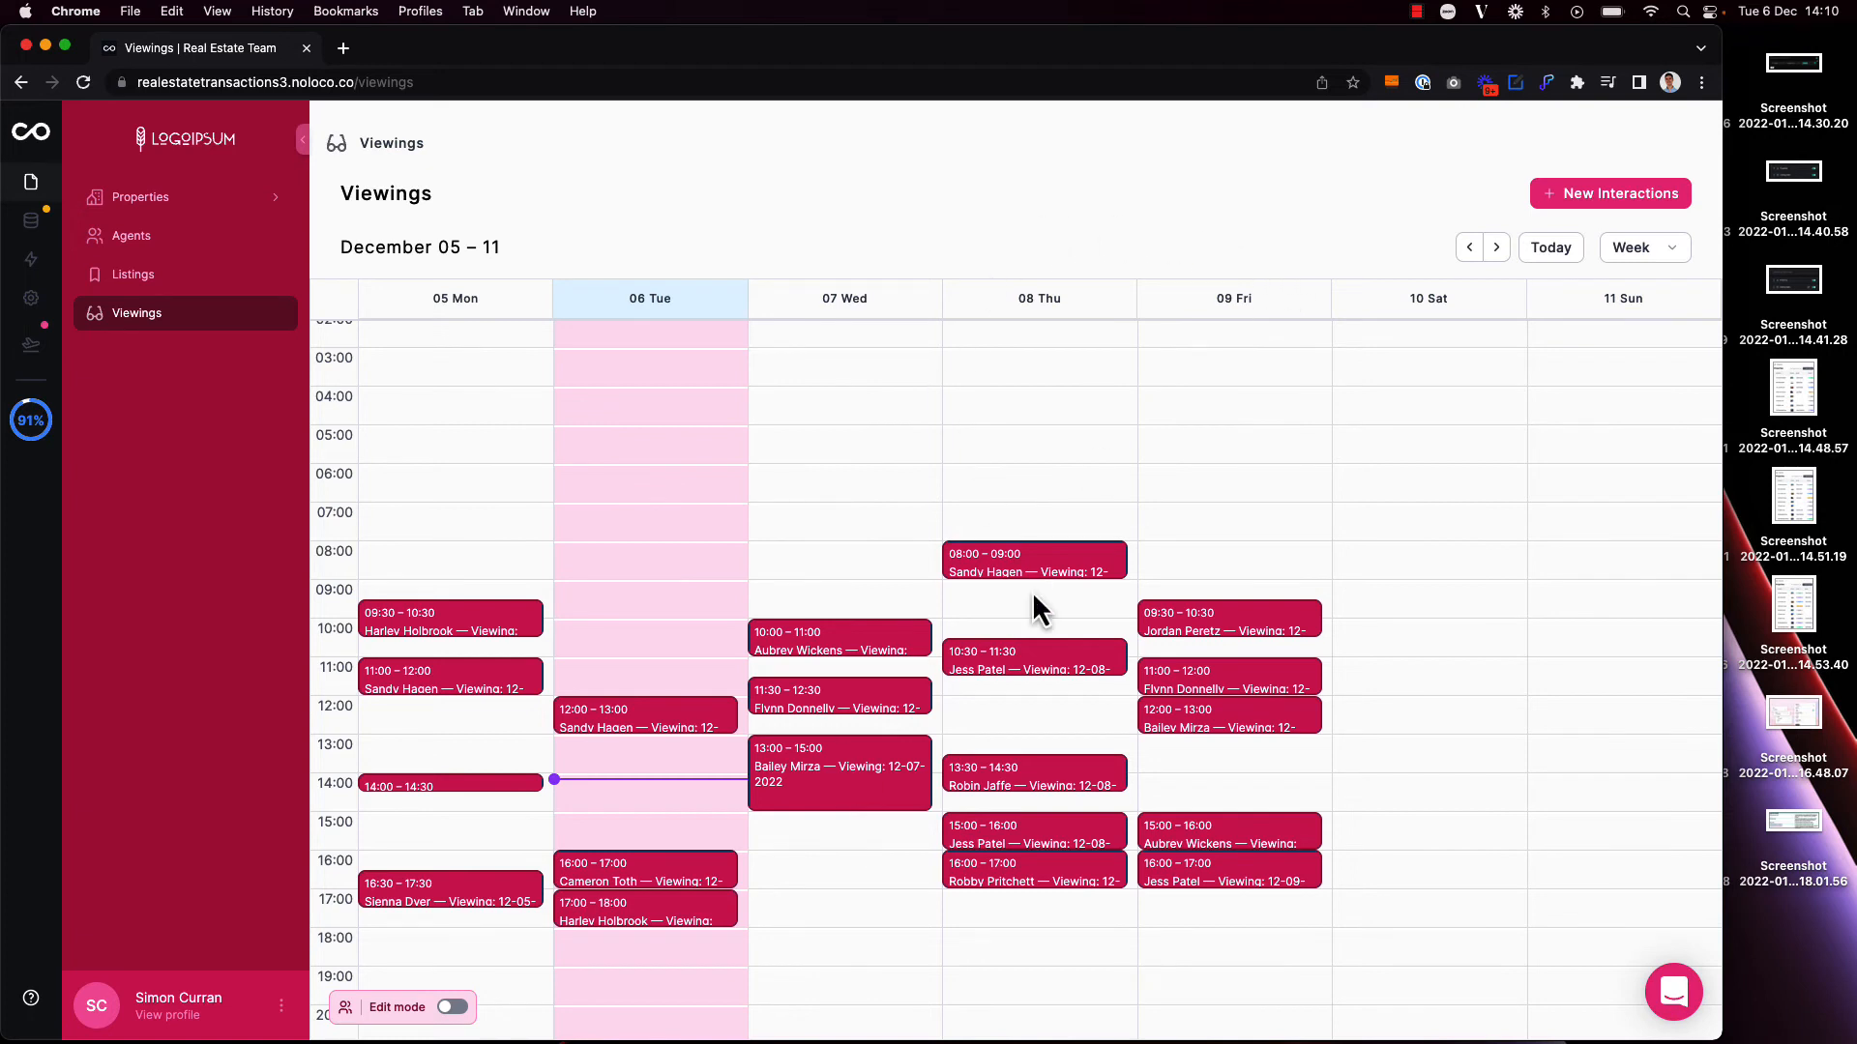
Step: In edit mode, enable Client and Property as filter fields for the Viewings calendar, and leave edit mode
{"action": "key", "text": "super+e"}
{"action": "left_click", "coordinate": [1000, 172]}
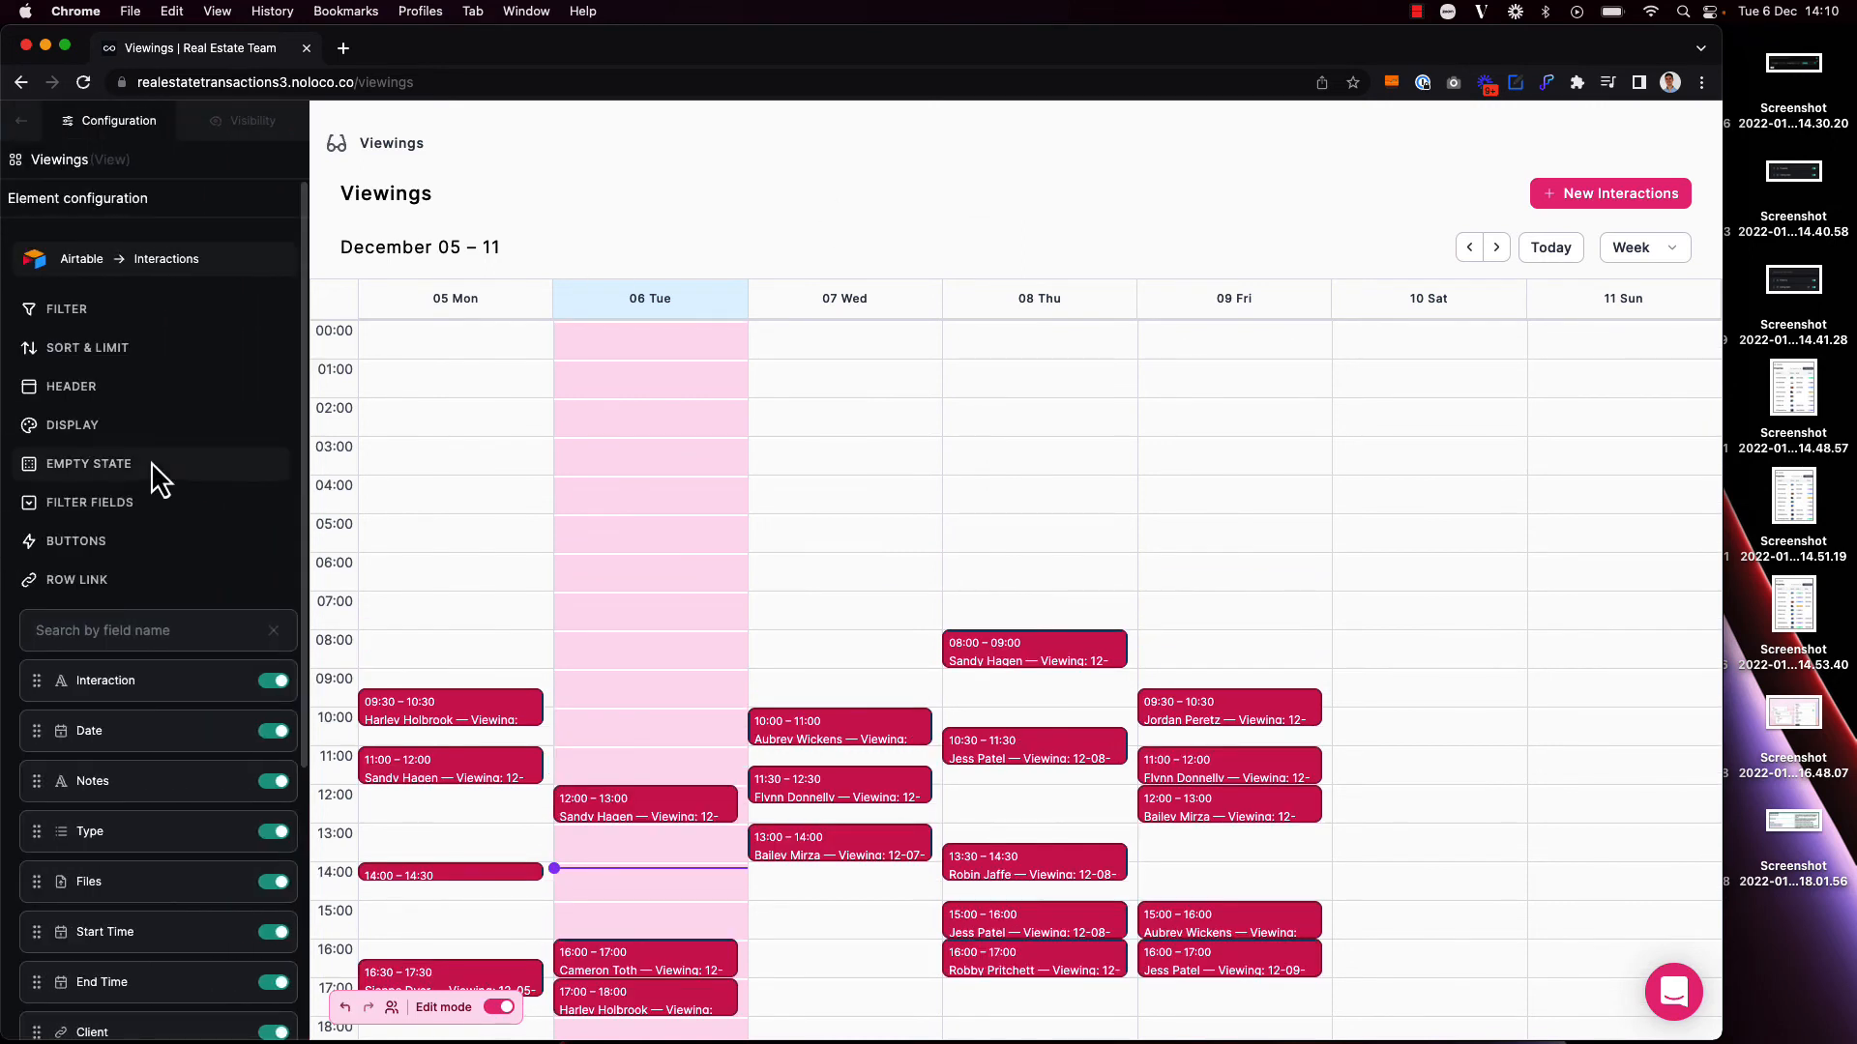
{"action": "left_click", "coordinate": [53, 505]}
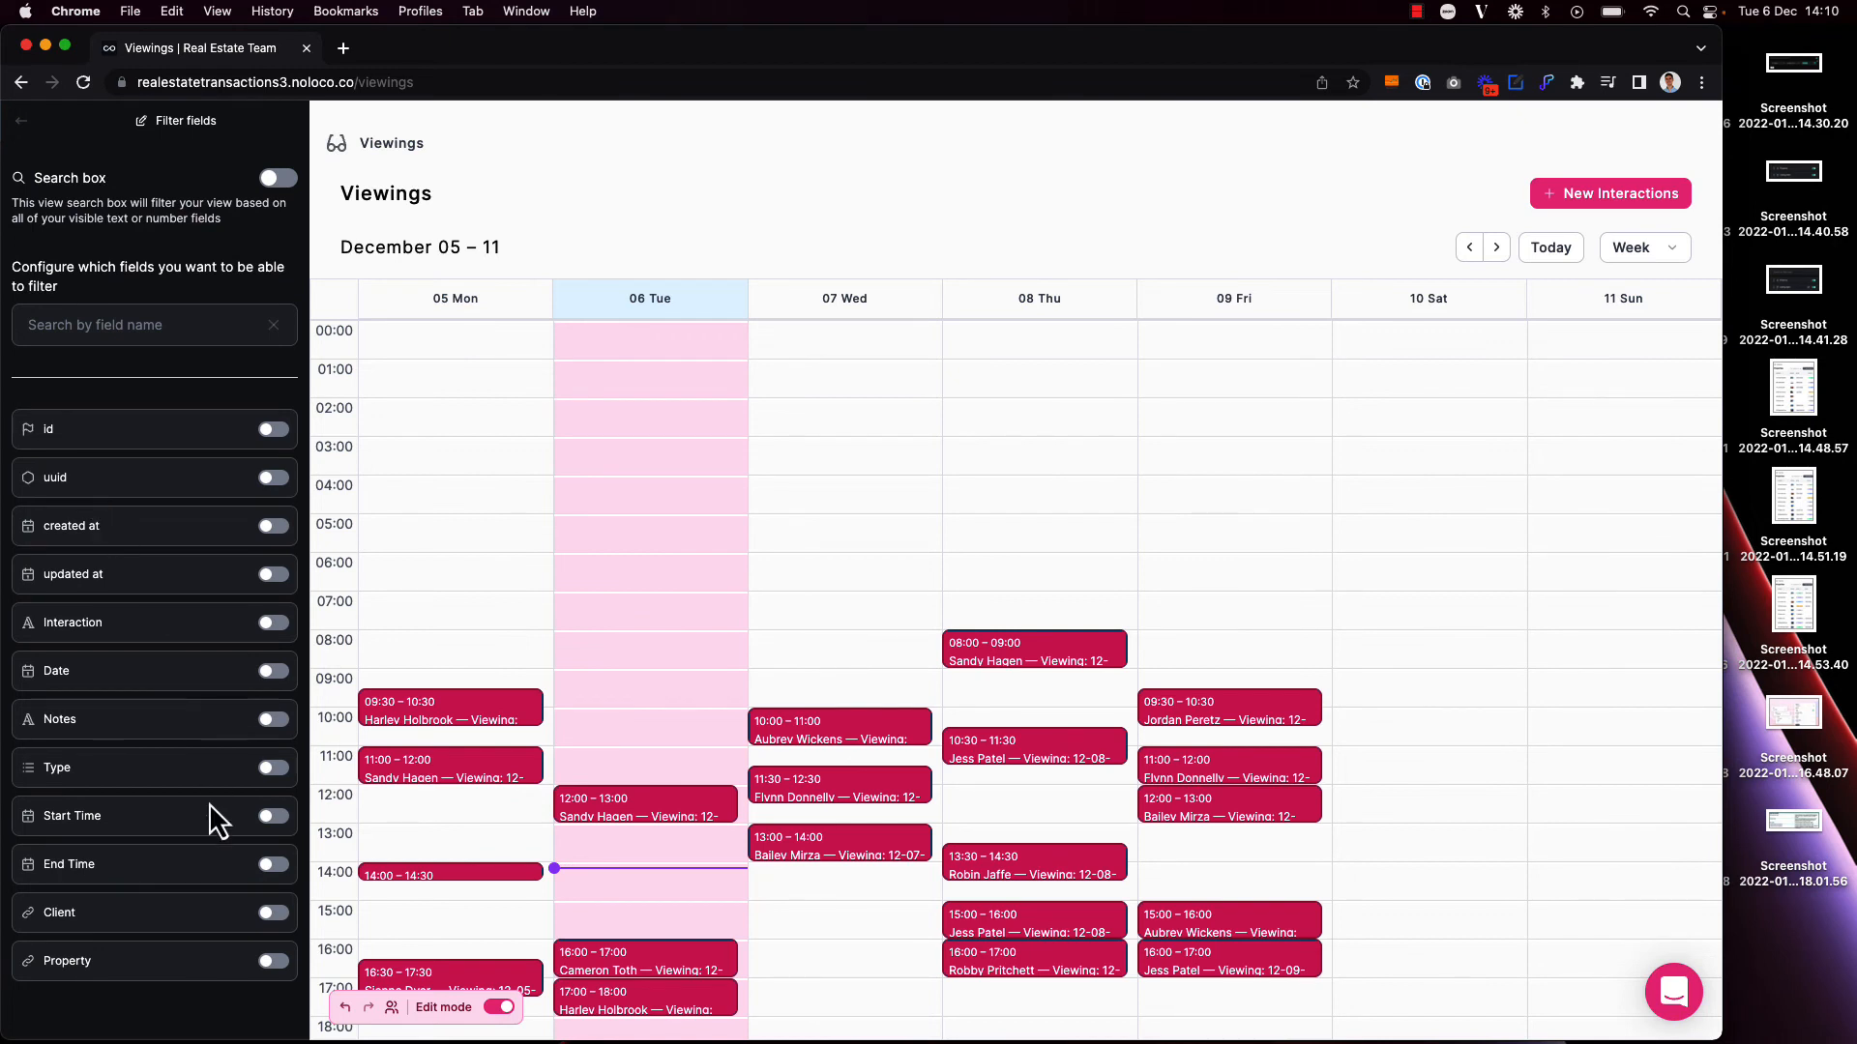
{"action": "left_click", "coordinate": [276, 926]}
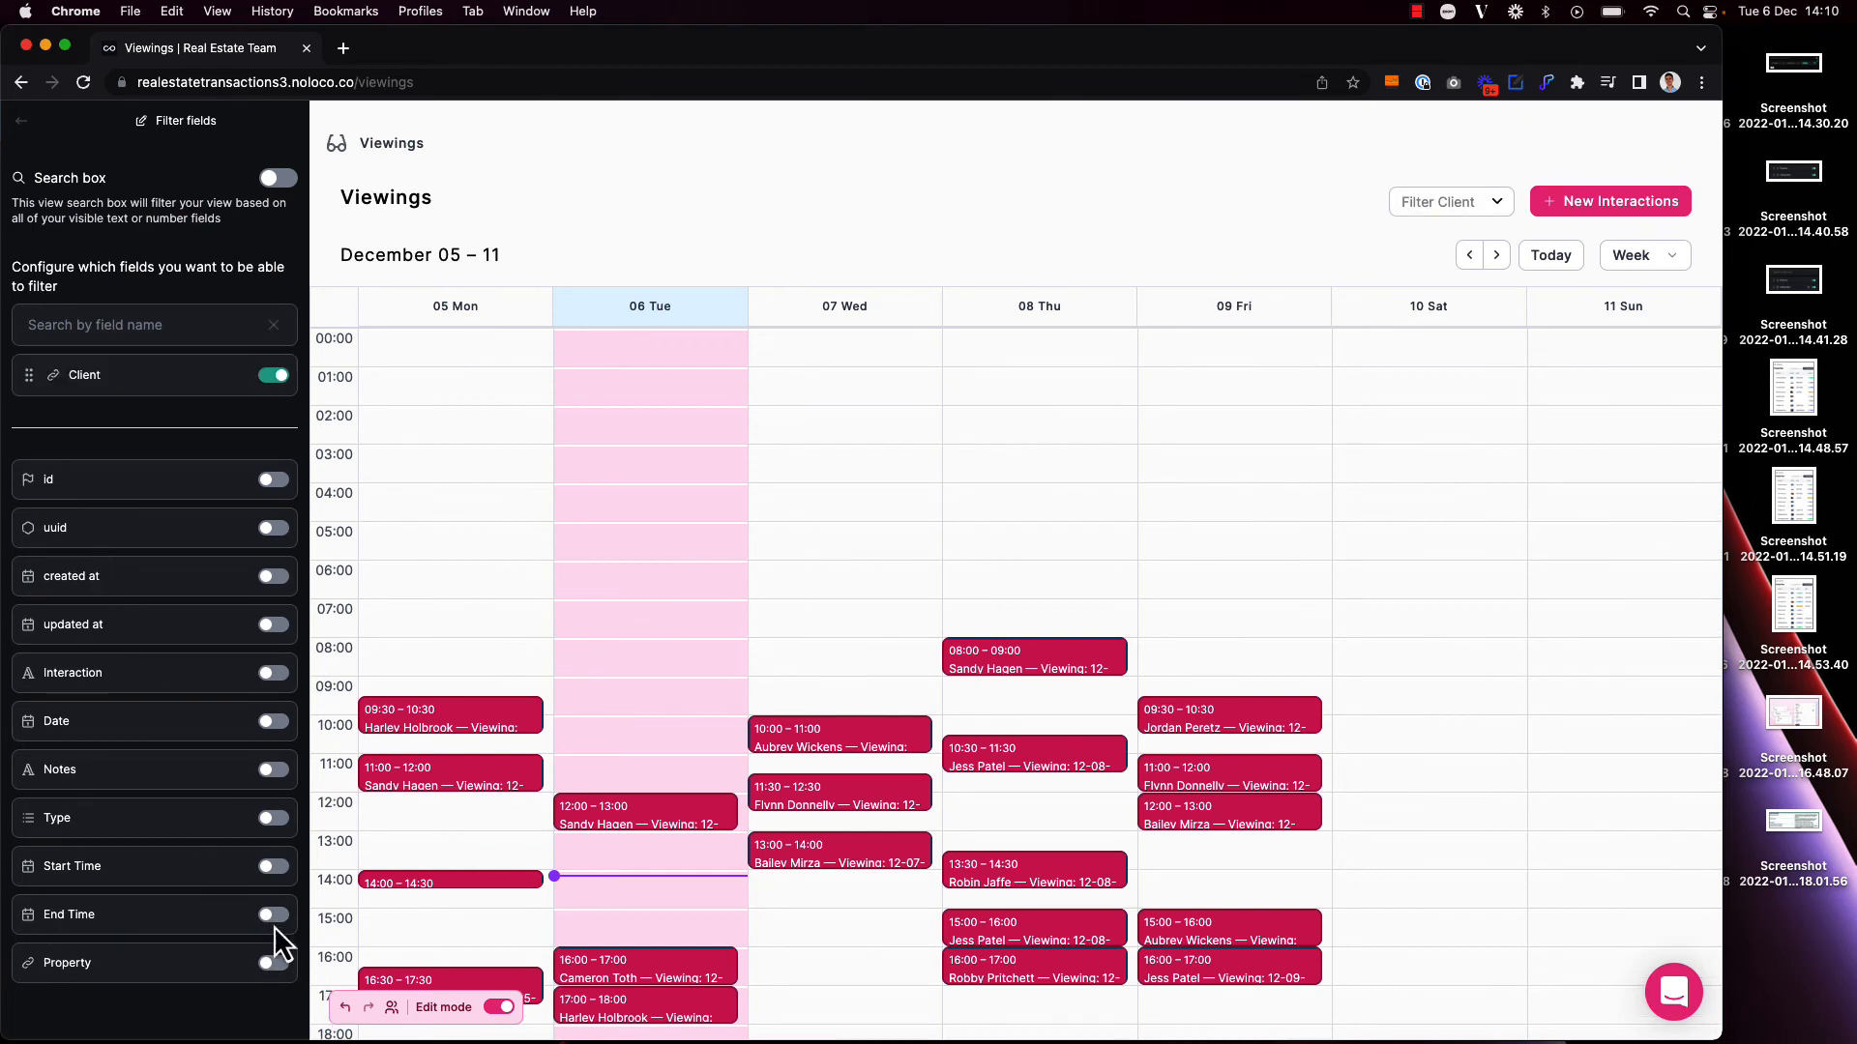
{"action": "left_click", "coordinate": [272, 969]}
{"action": "left_click", "coordinate": [499, 1007]}
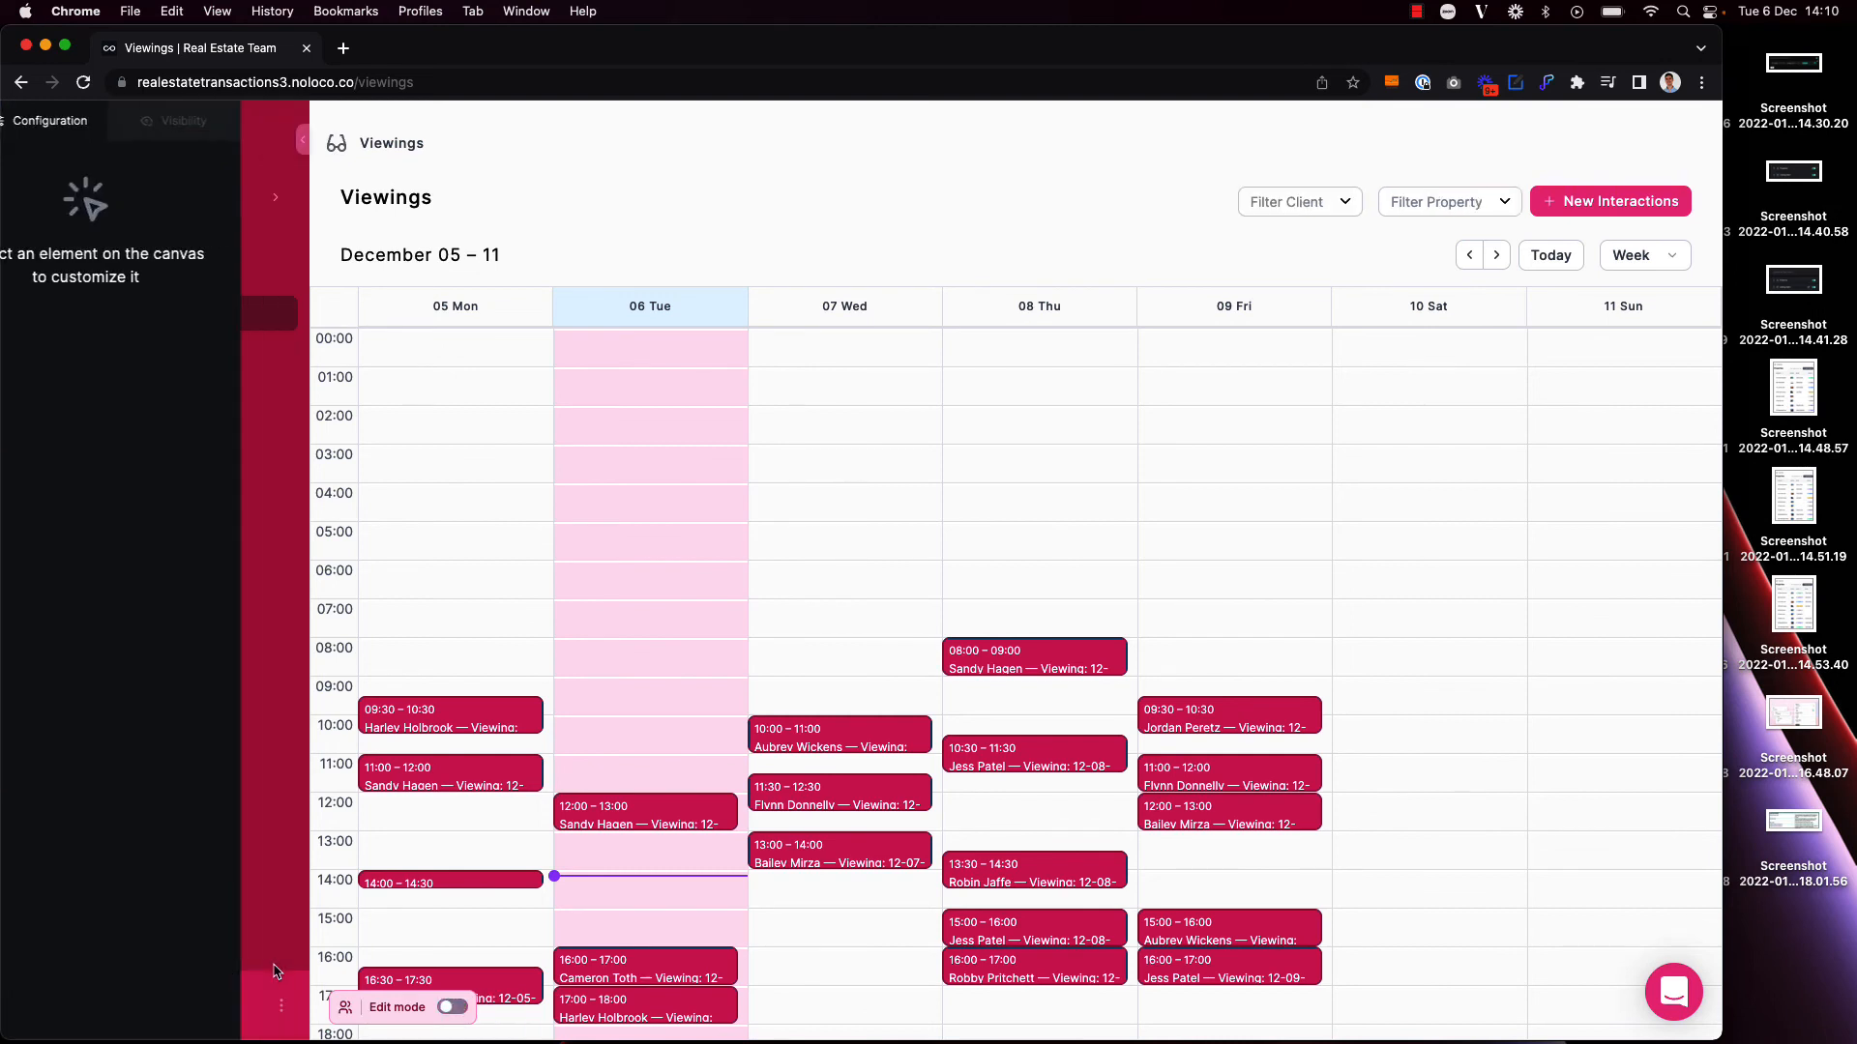
Step: Filter the viewings by a single client found by name, and clear the client filter
{"action": "scroll", "coordinate": [713, 593], "scroll_direction": "down", "scroll_amount": 3}
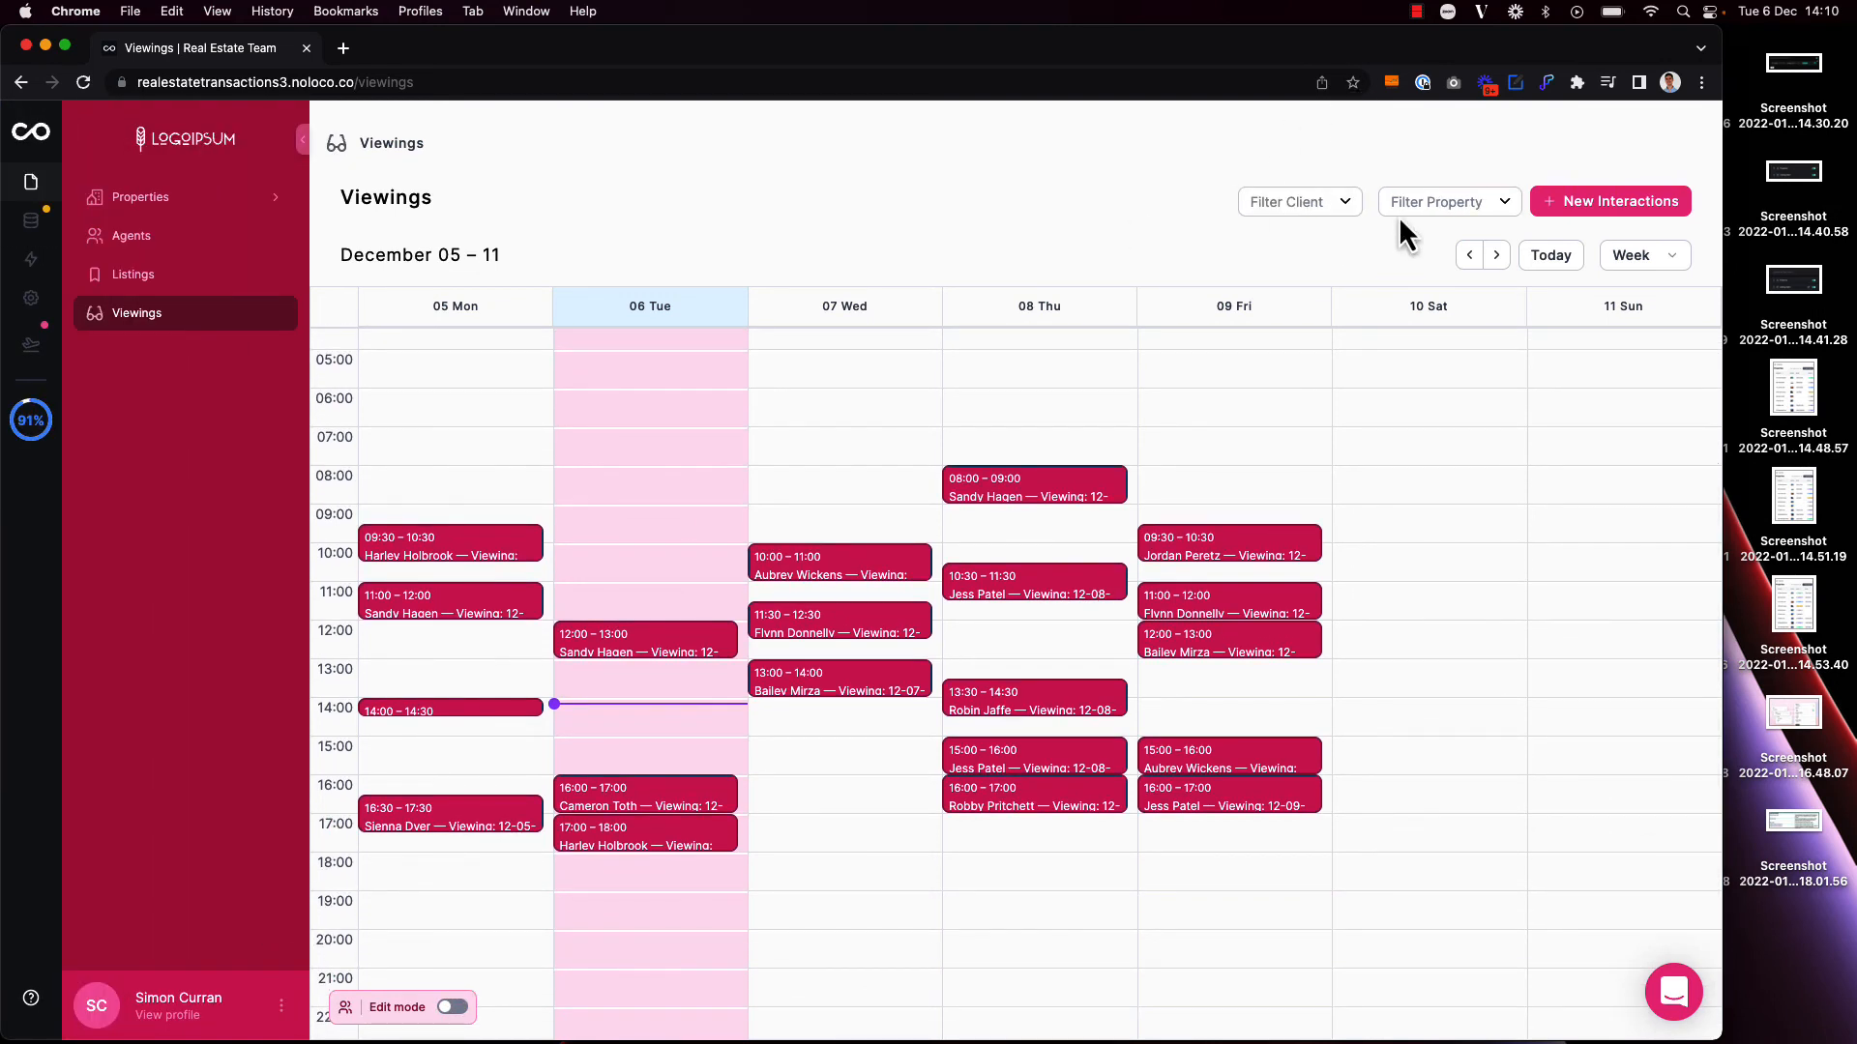
{"action": "left_click", "coordinate": [1290, 209]}
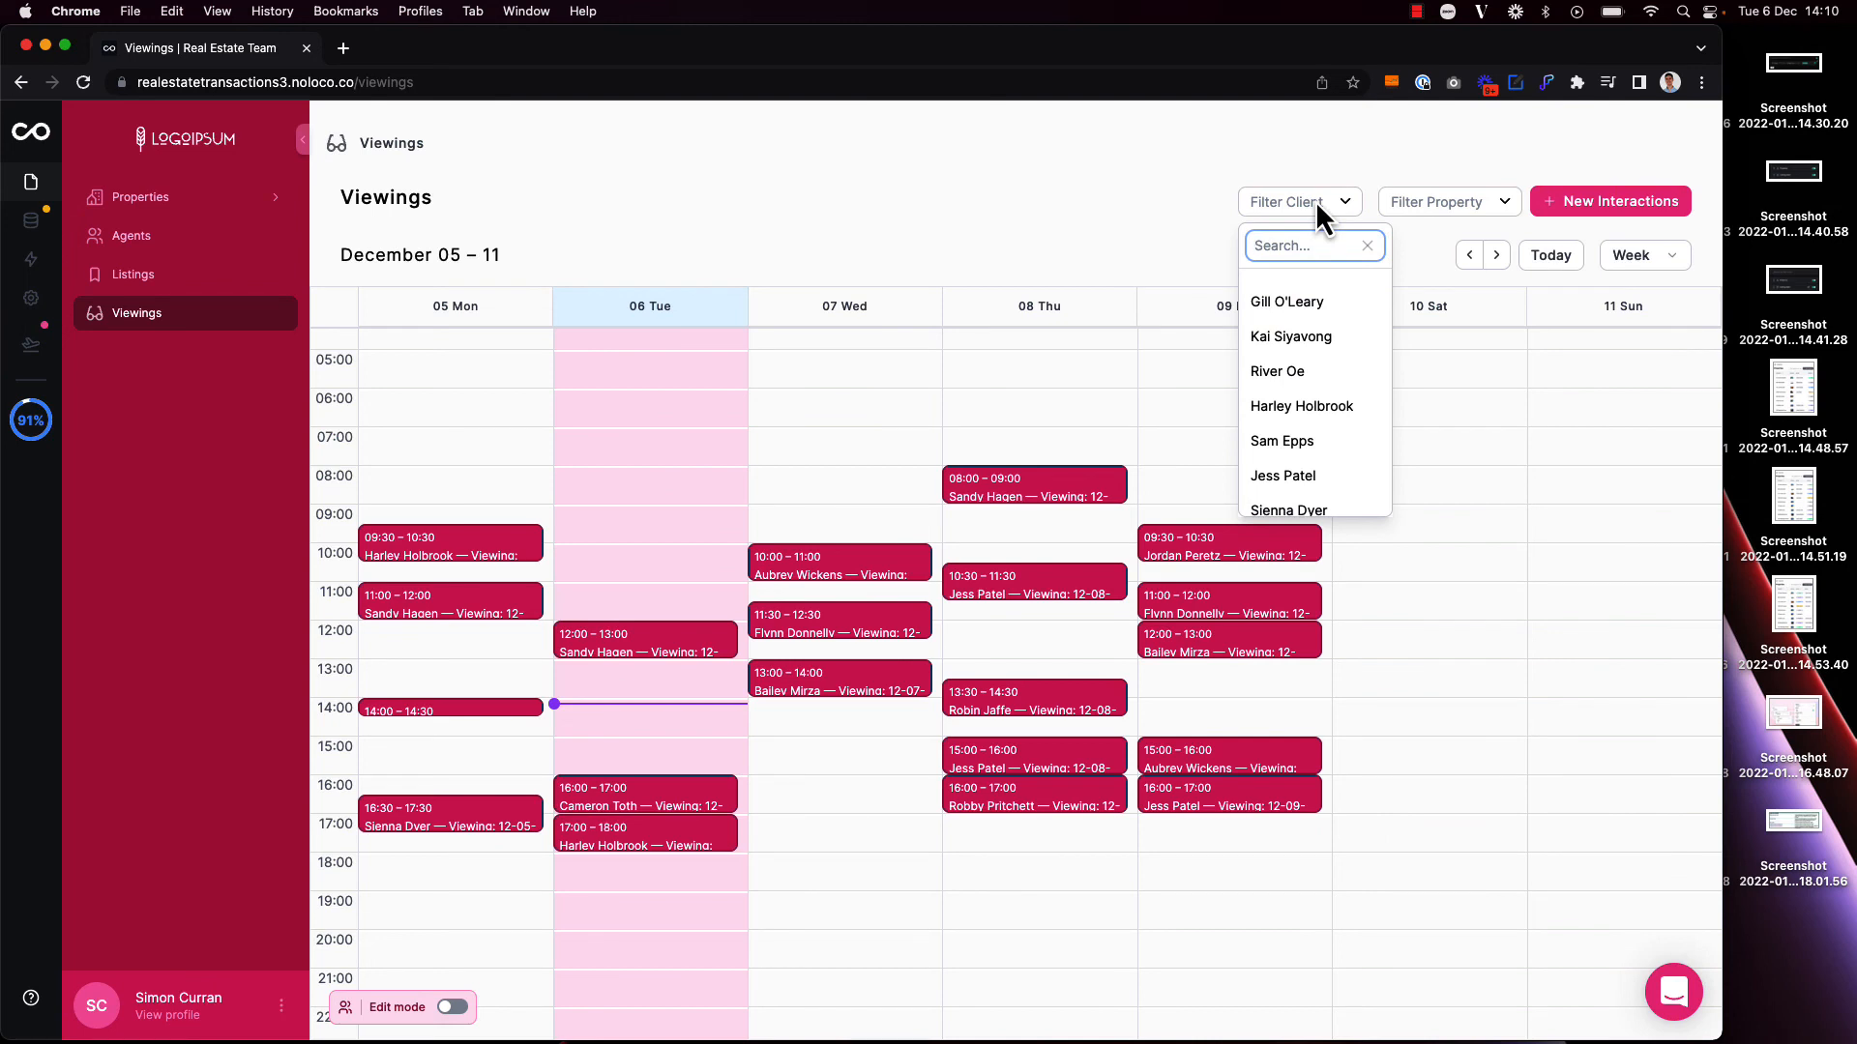
{"action": "type", "text": "Jord"}
{"action": "left_click", "coordinate": [1329, 296]}
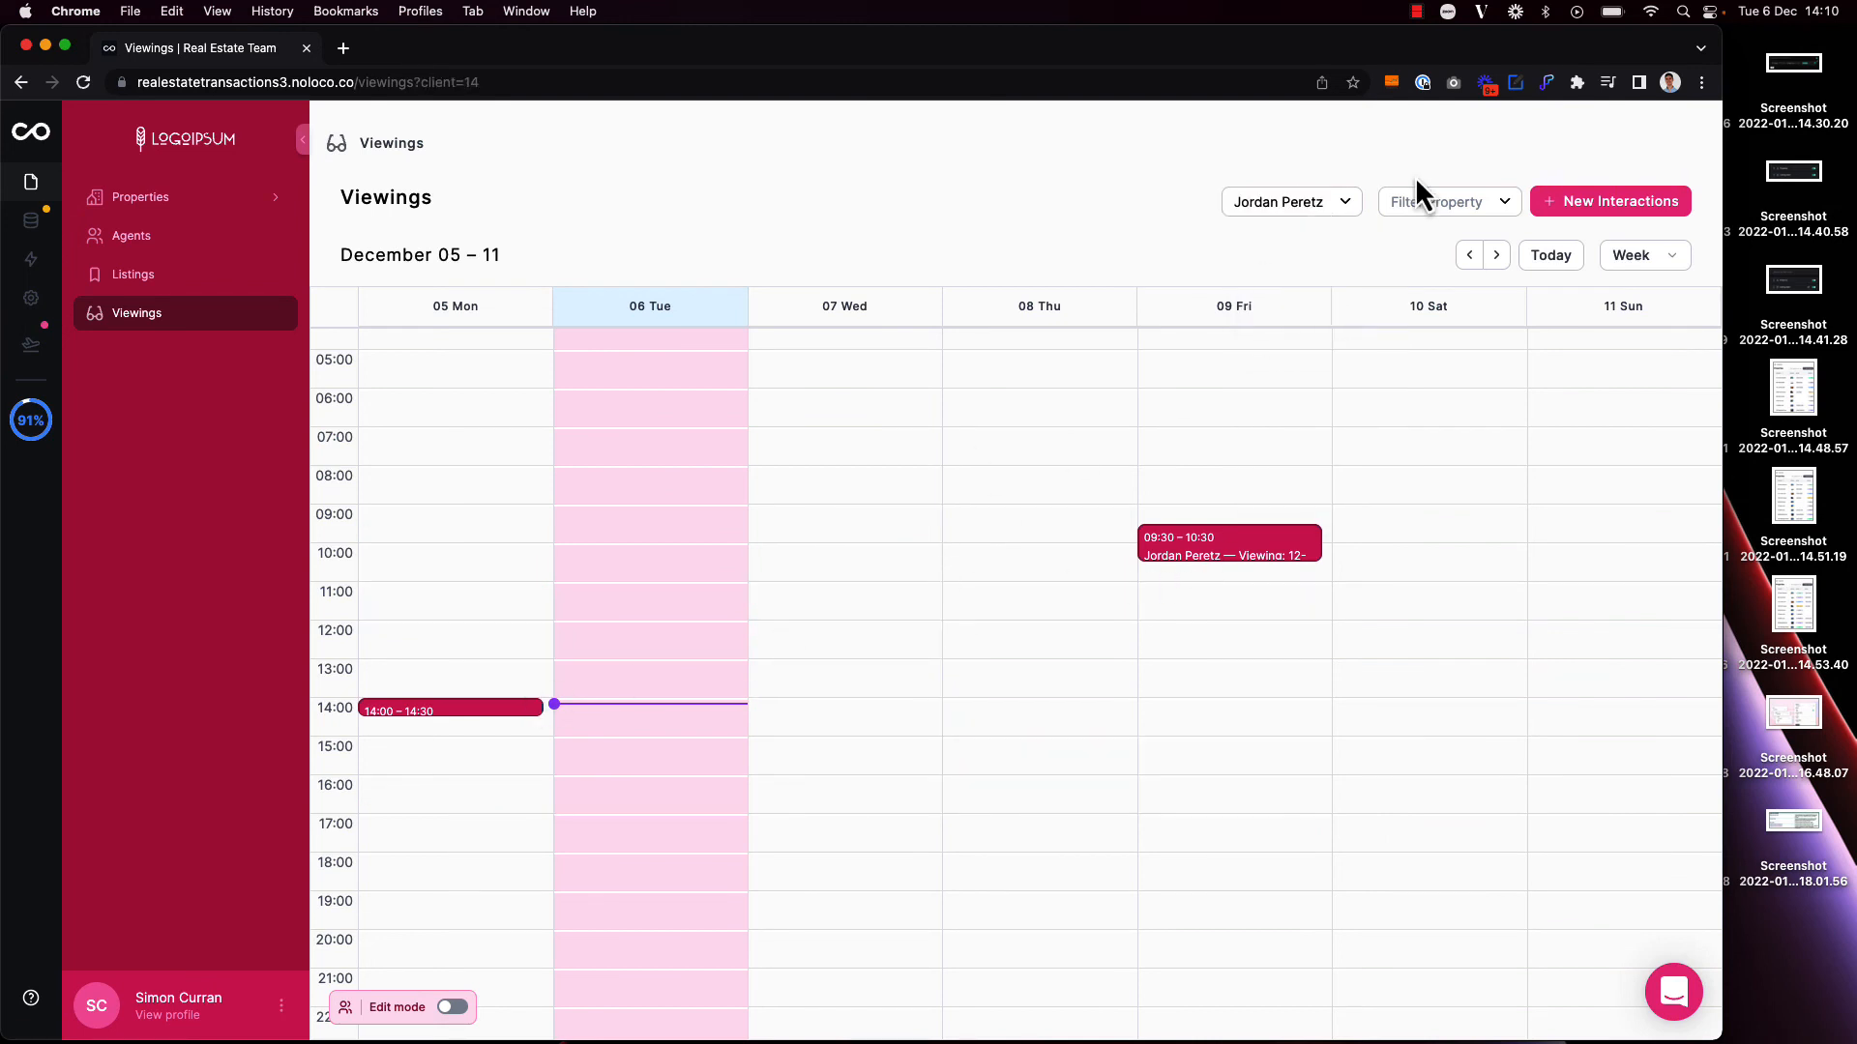
{"action": "left_click", "coordinate": [1325, 201]}
{"action": "left_click", "coordinate": [1317, 300]}
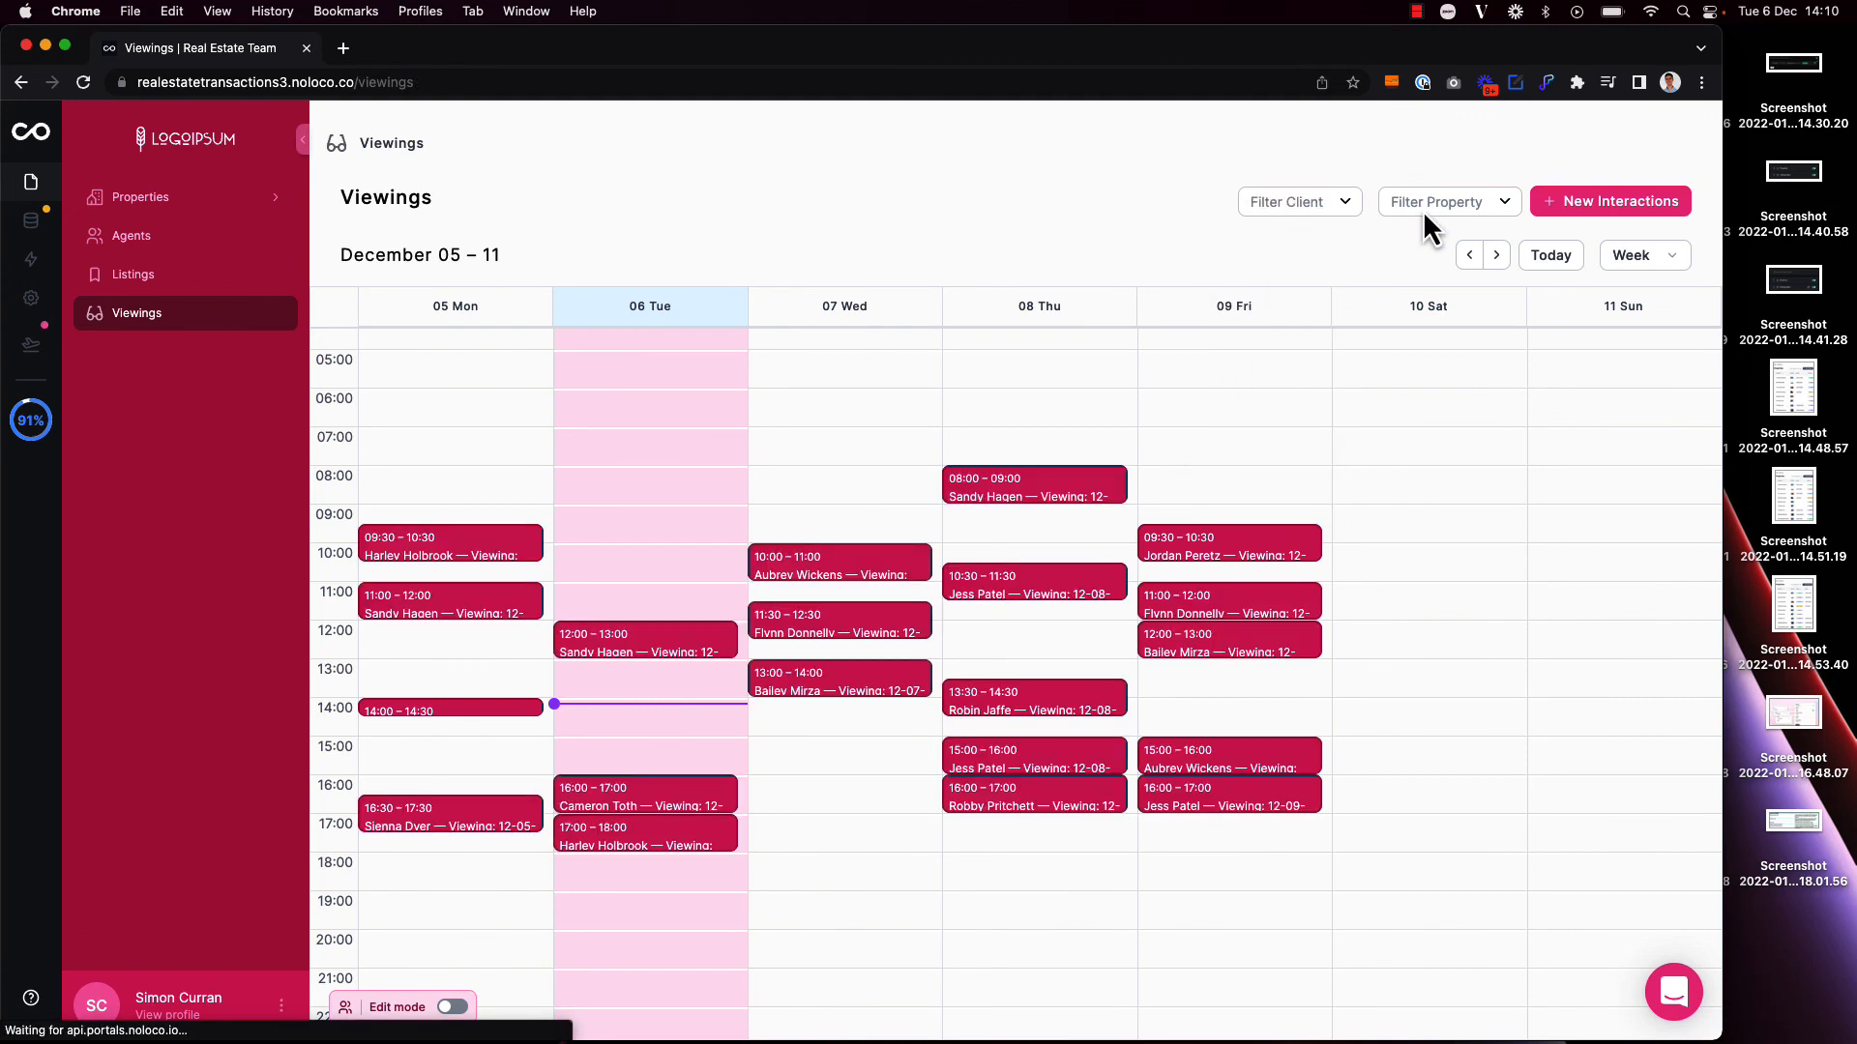
Step: Filter the viewings by a single property, and browse ahead to the week of 26 December before returning to the current week
{"action": "left_click", "coordinate": [1467, 201]}
{"action": "left_click", "coordinate": [1462, 304]}
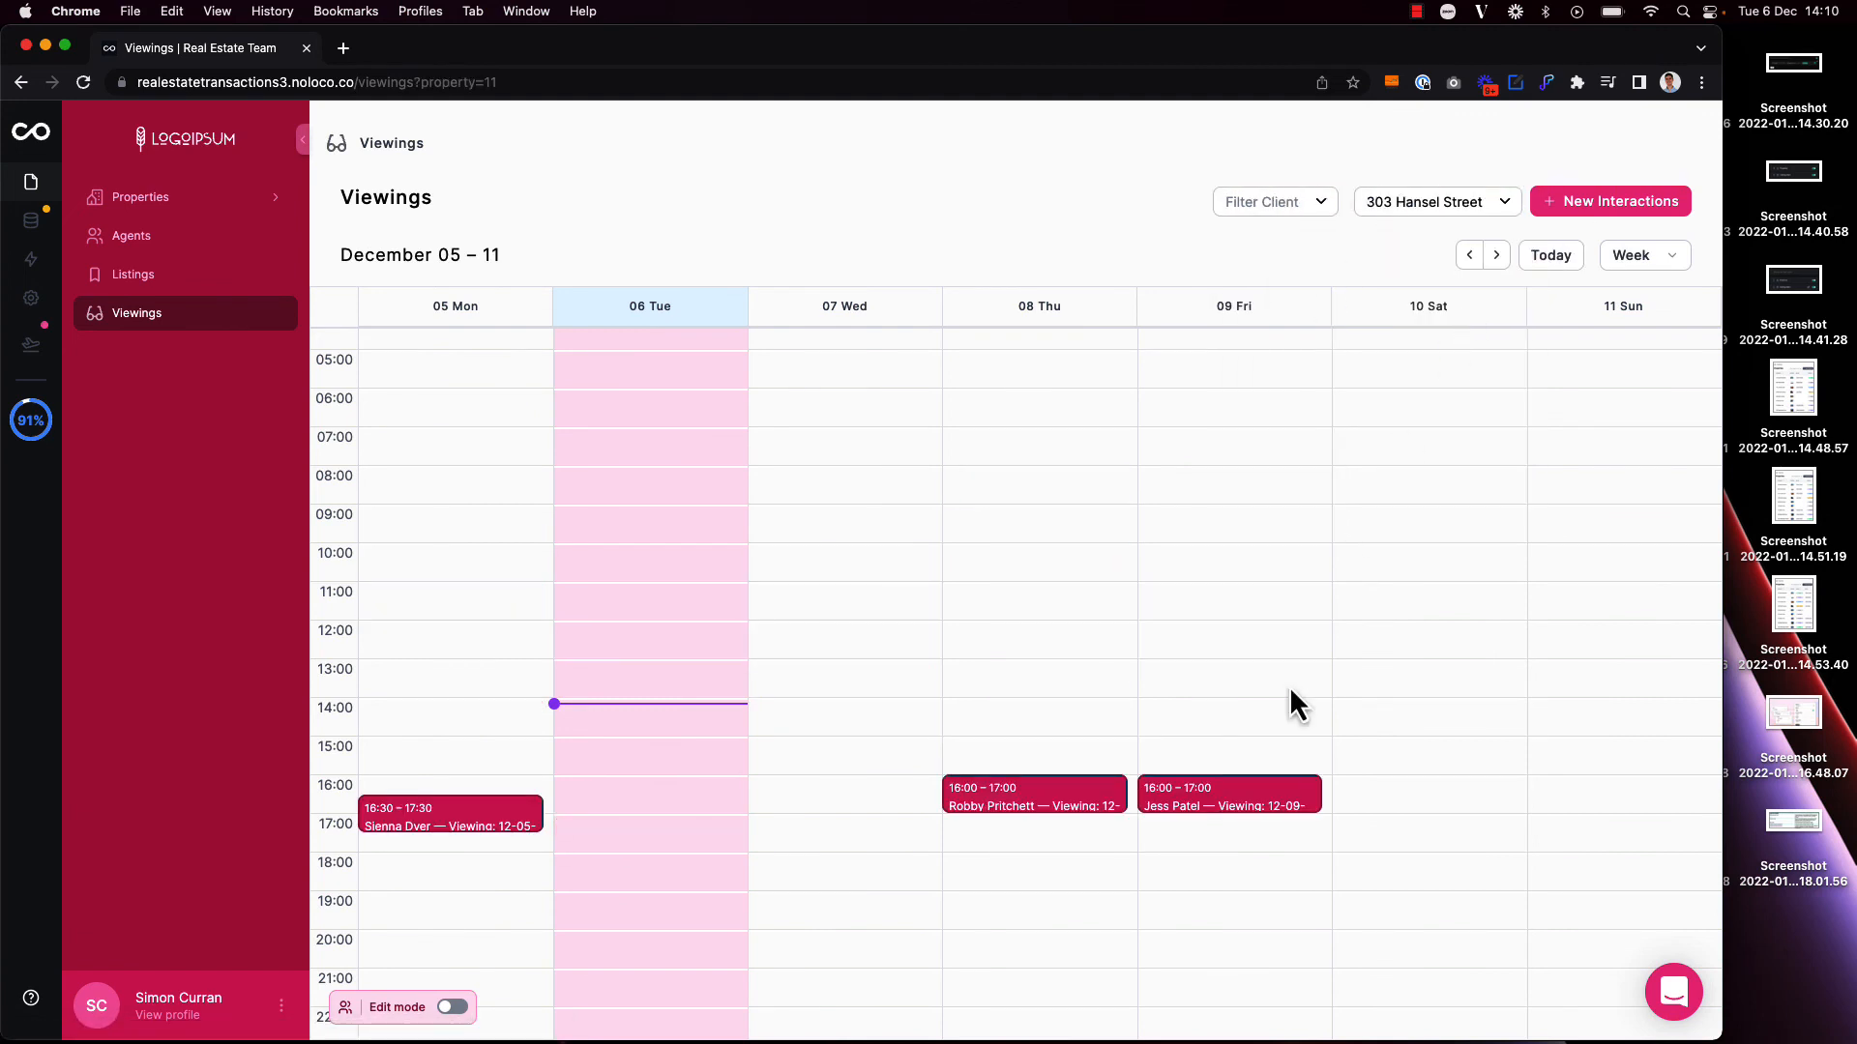
{"action": "left_click", "coordinate": [1497, 256]}
{"action": "left_click", "coordinate": [1497, 256]}
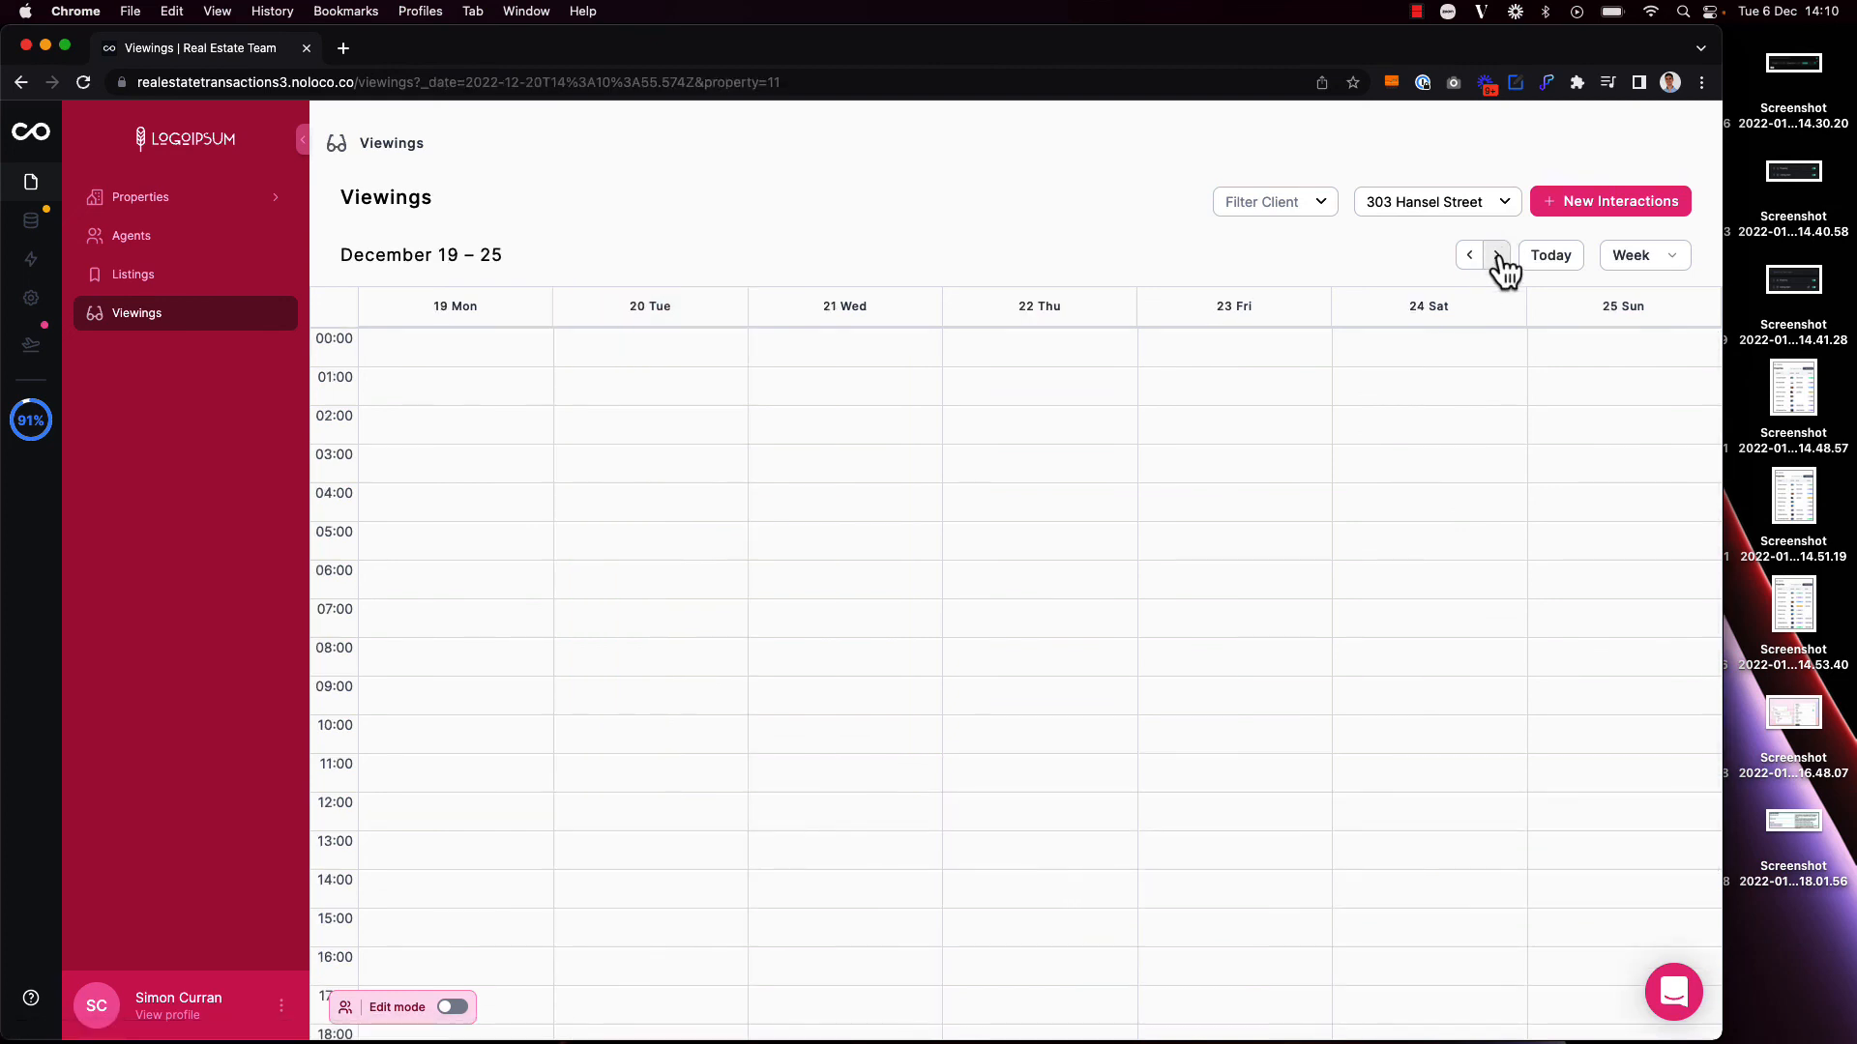
{"action": "left_click", "coordinate": [1497, 256]}
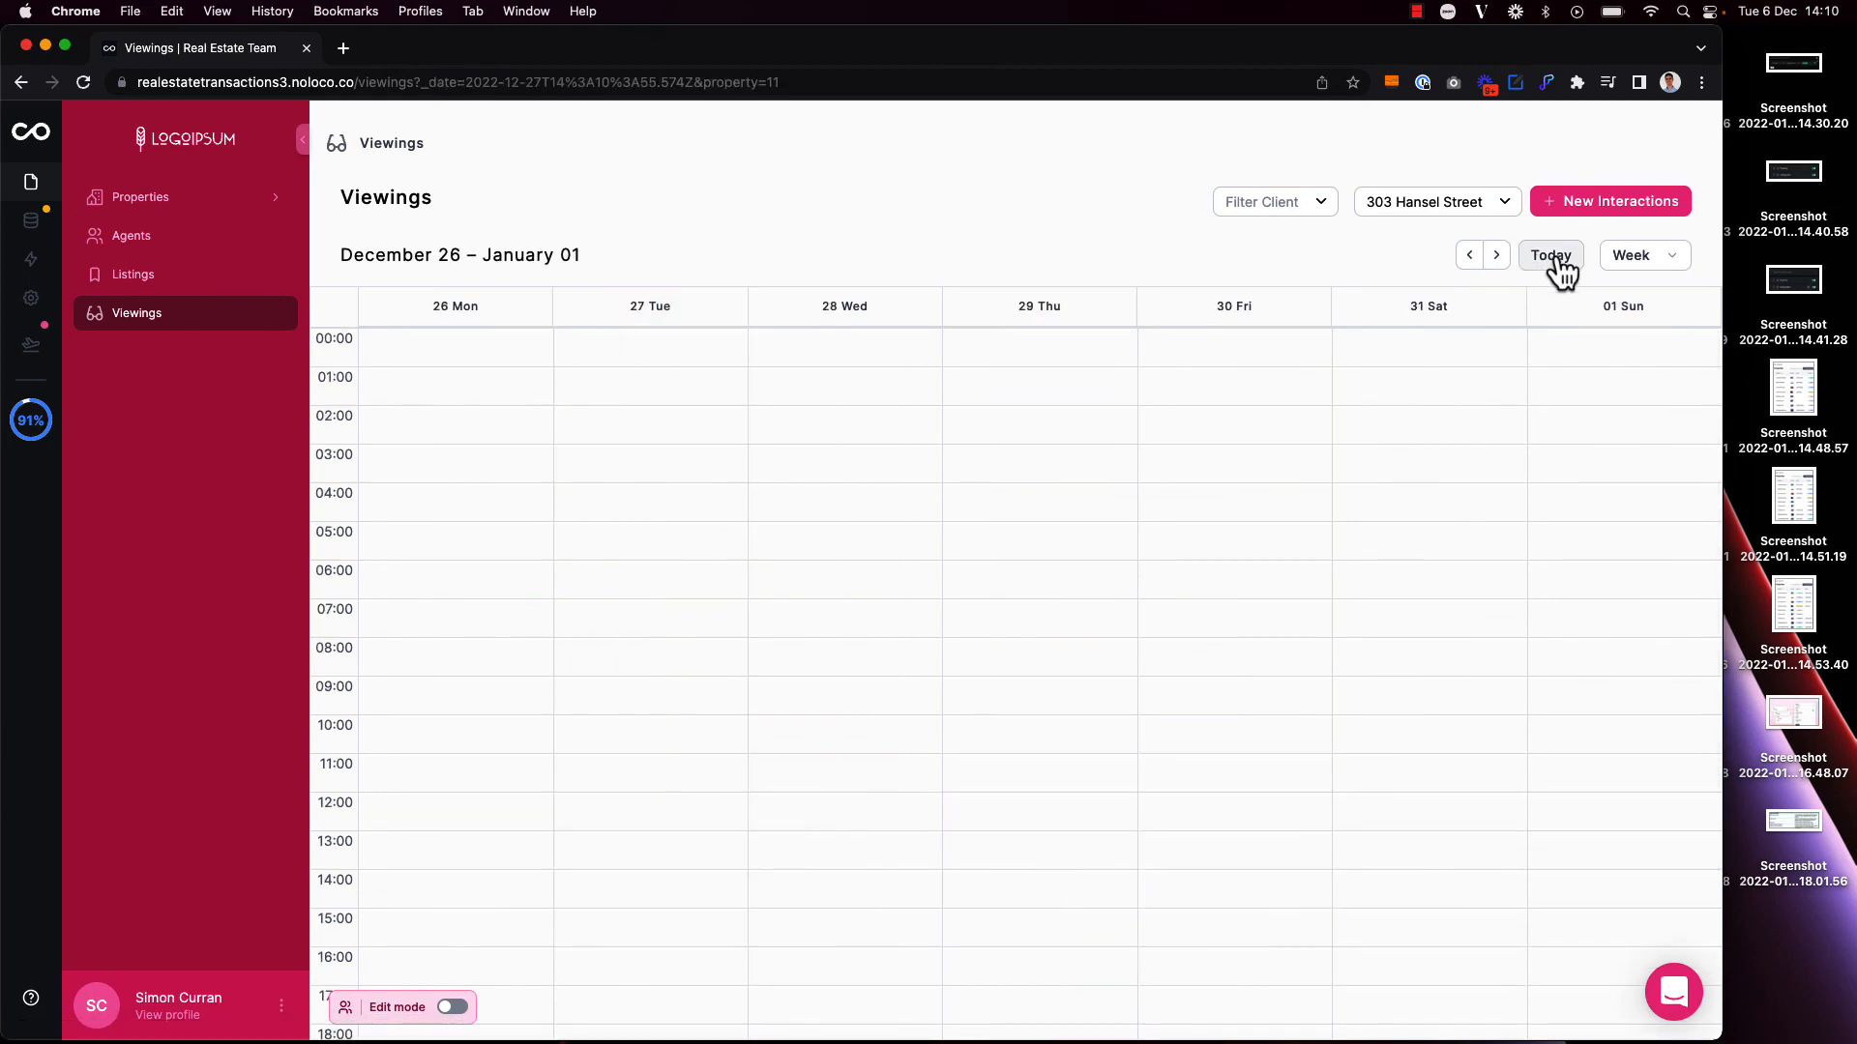
{"action": "left_click", "coordinate": [1552, 257]}
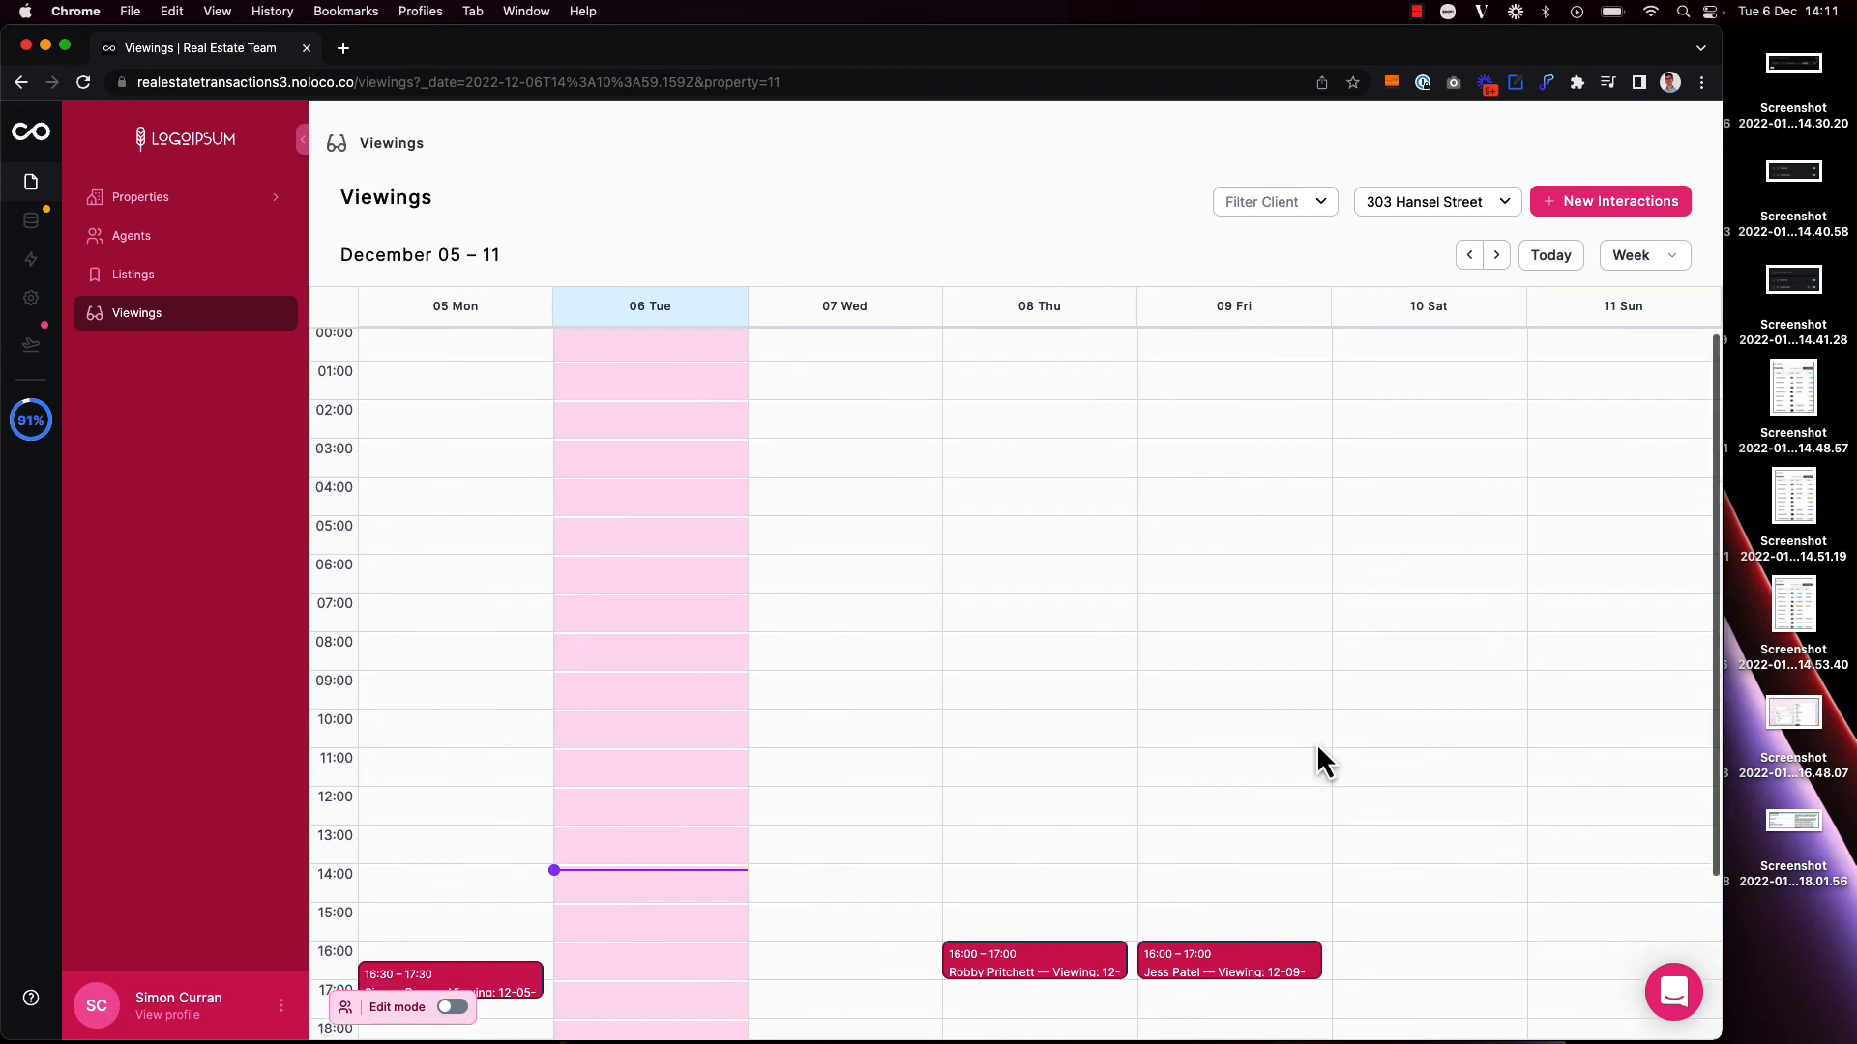
{"action": "scroll", "coordinate": [1315, 743], "scroll_direction": "down", "scroll_amount": 5}
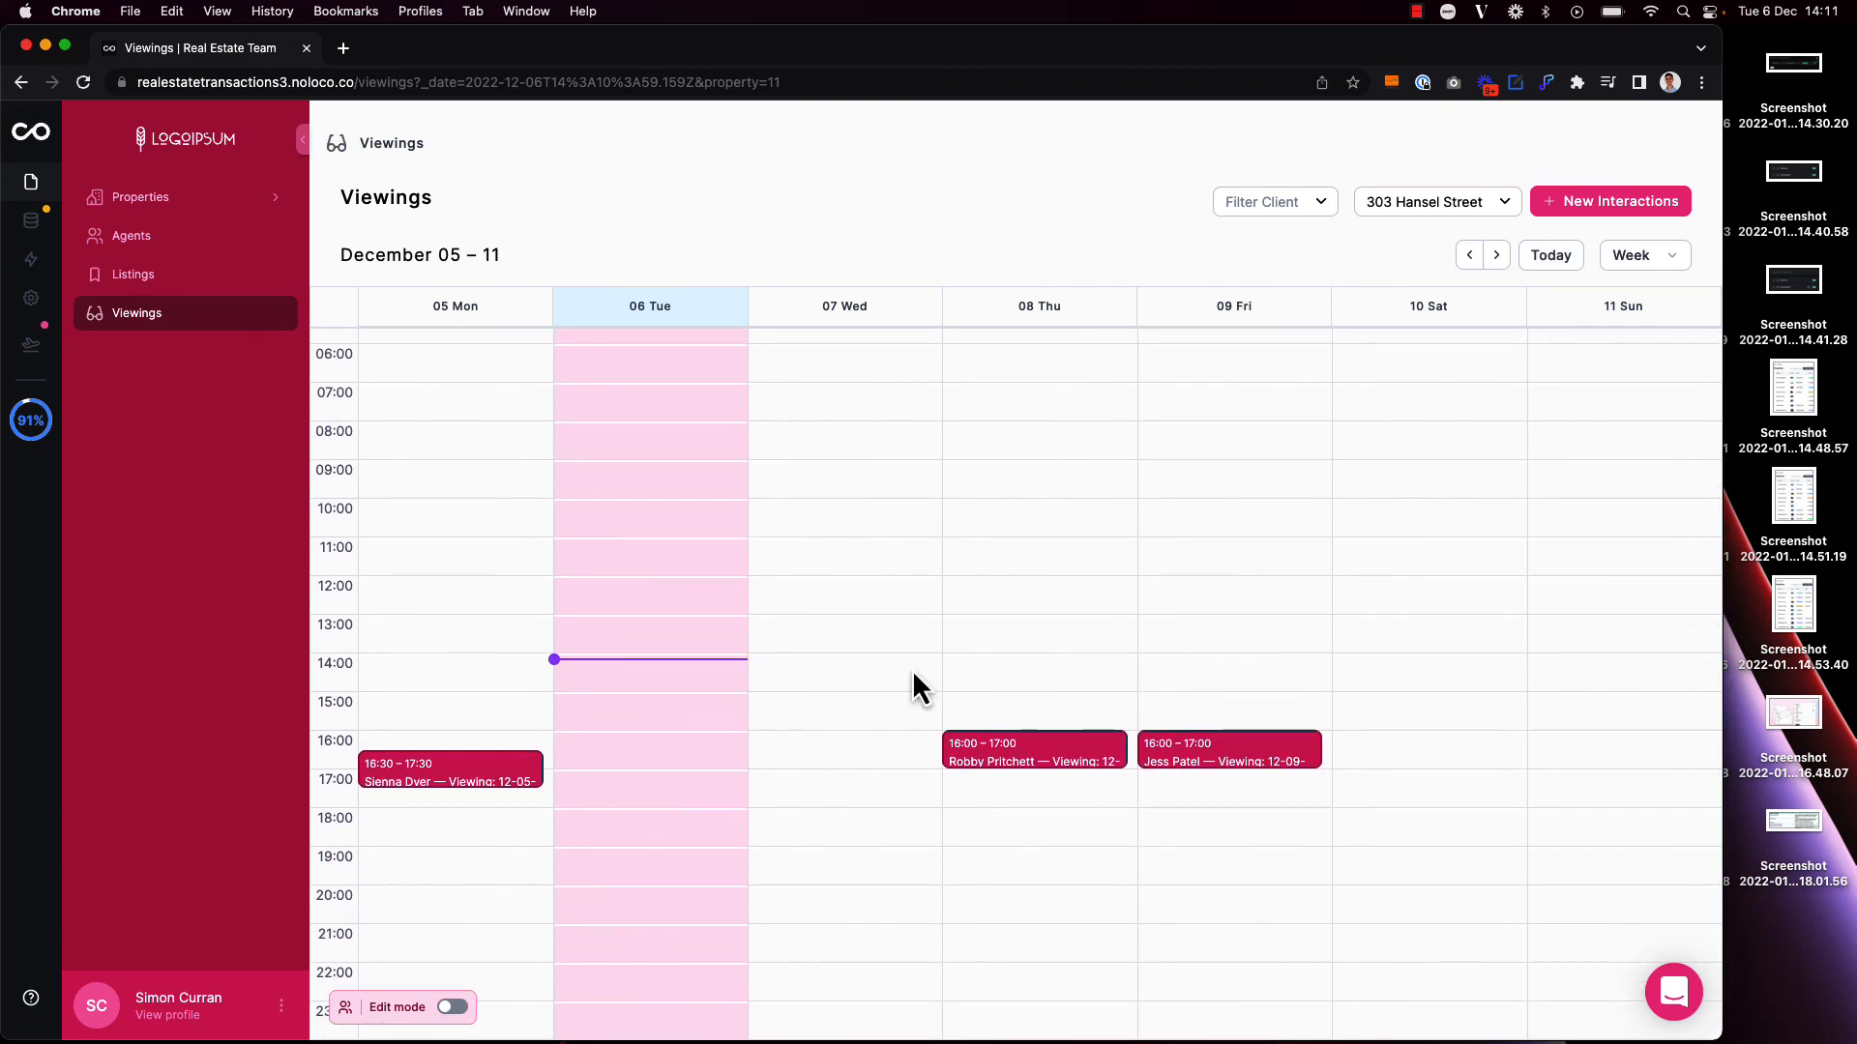